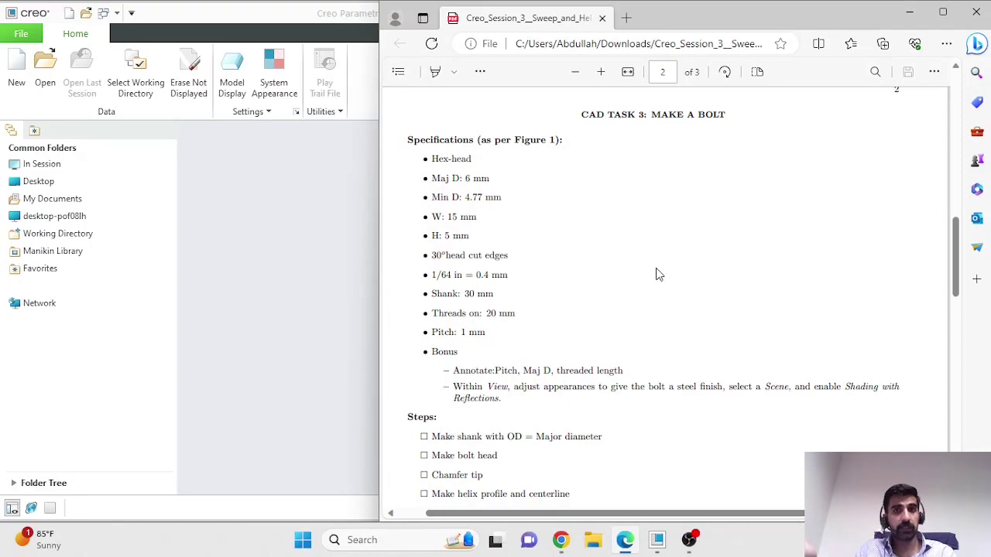
# Review the bolt specifications, modelling steps, submission notes and both reference figures in the task PDF.
pyautogui.scroll(-12, 656, 274)
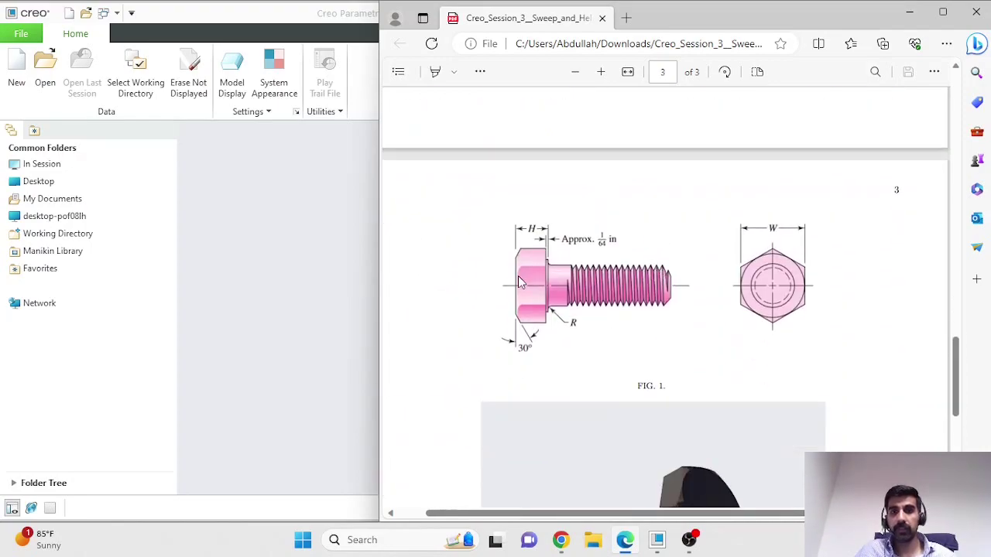
pyautogui.scroll(5, 631, 292)
pyautogui.scroll(5, 631, 292)
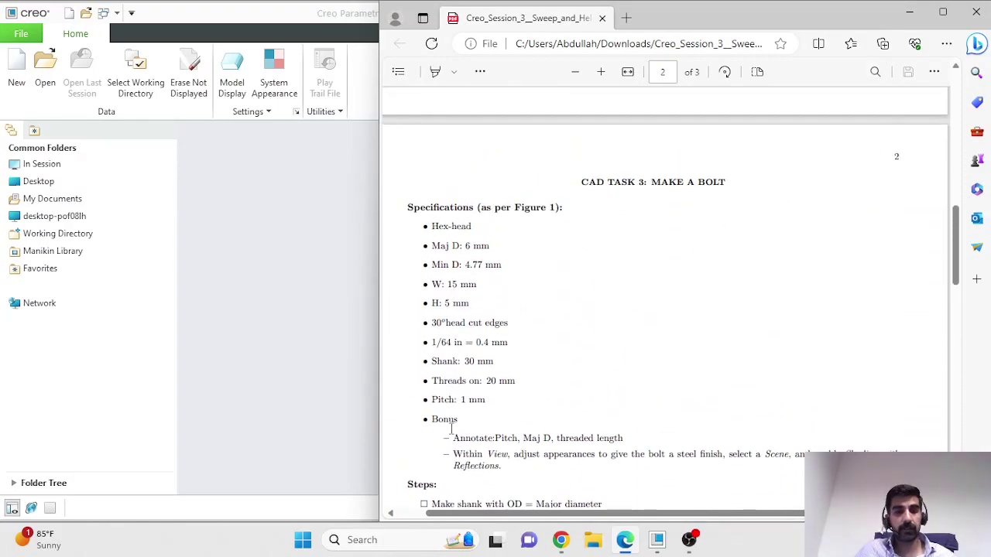
pyautogui.scroll(-10, 517, 376)
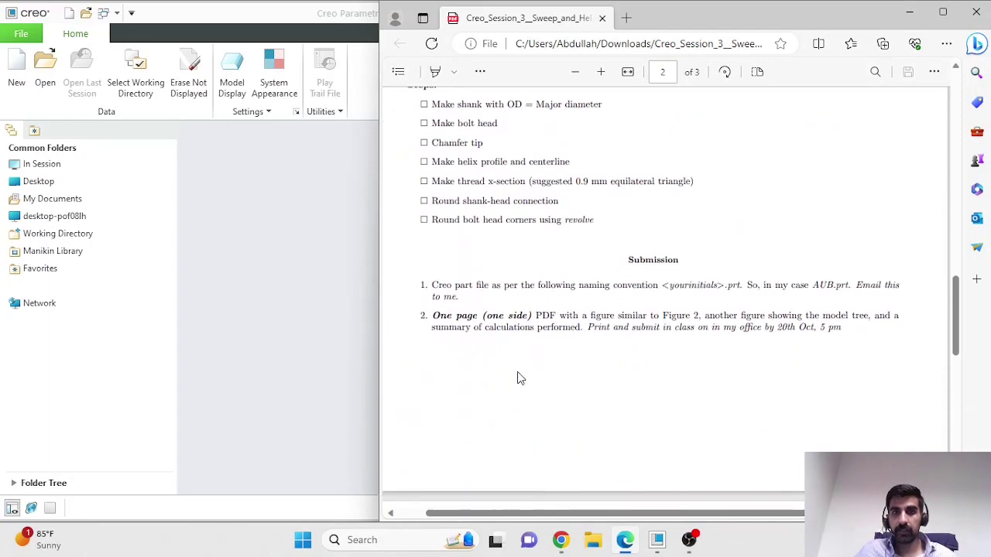
pyautogui.scroll(-4, 522, 369)
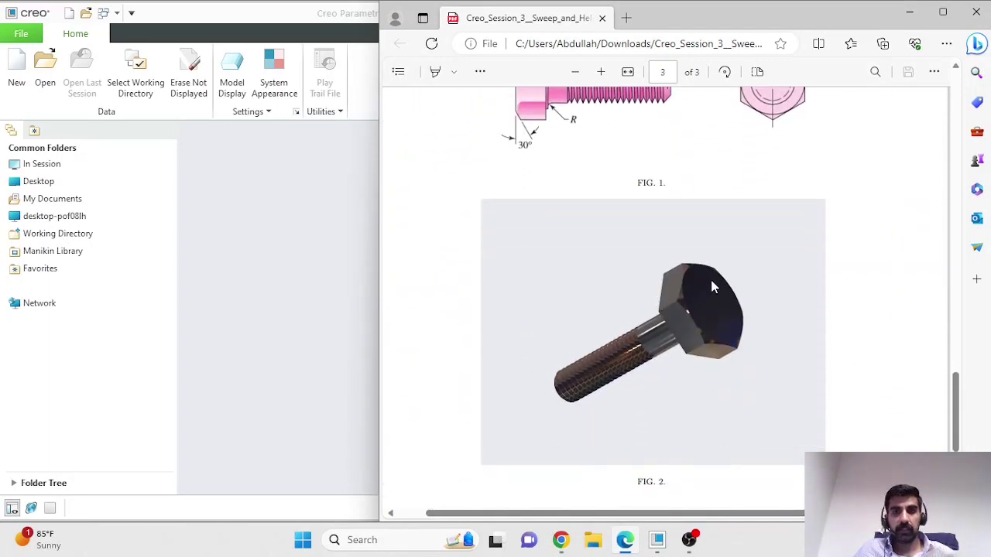
pyautogui.scroll(5, 646, 344)
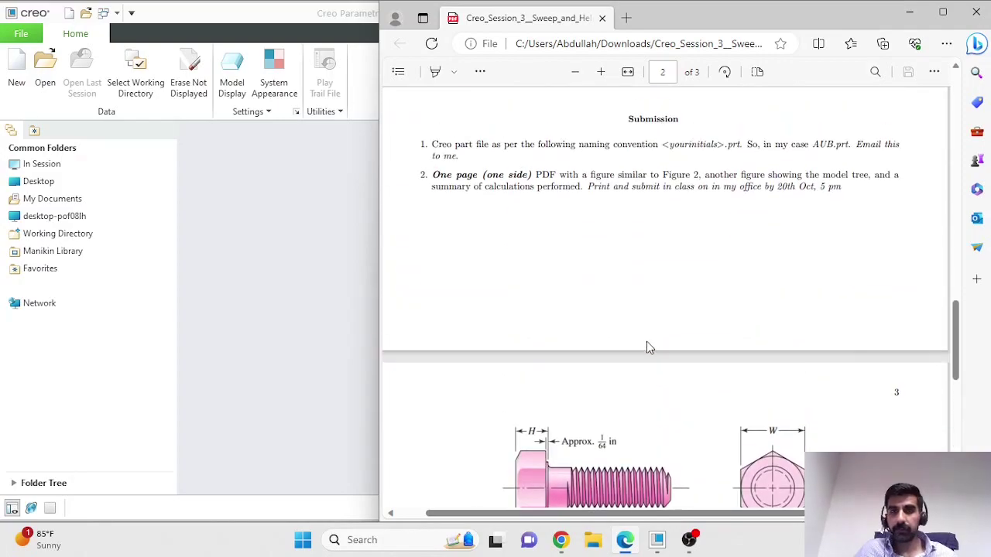
pyautogui.scroll(6, 648, 347)
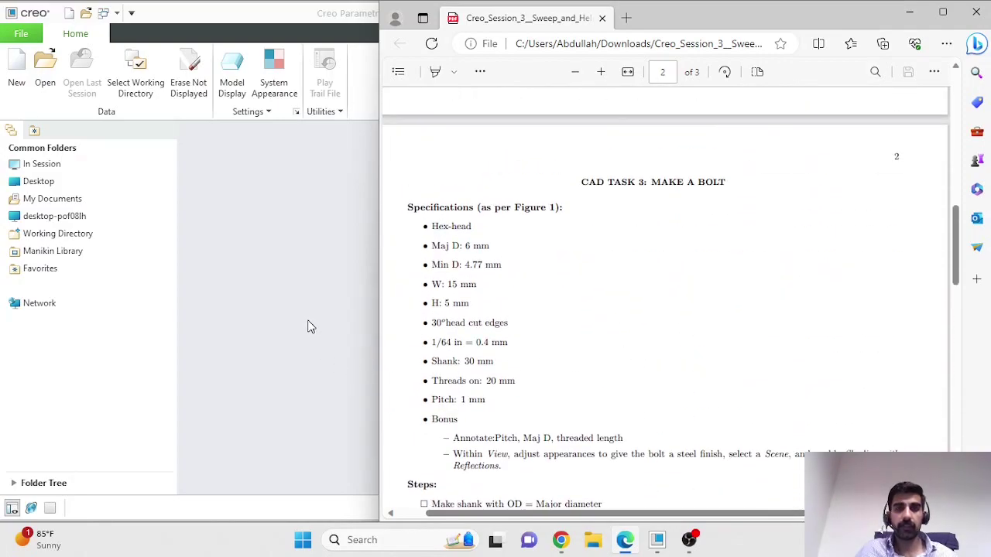
# Narrow the PDF window, switch to Creo and create a new solid part named Bolt from the default template.
pyautogui.moveTo(377, 286); pyautogui.dragTo(720, 258)
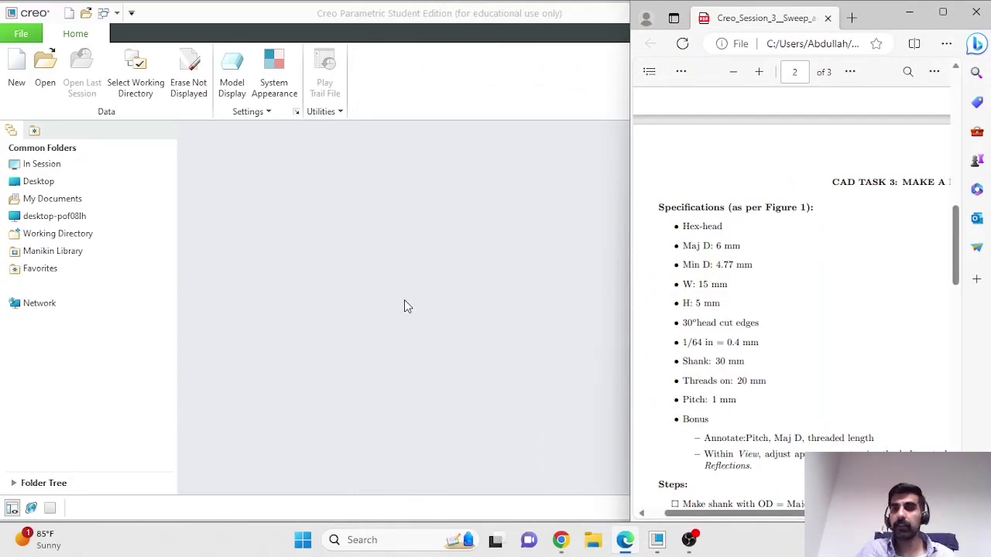
pyautogui.click(17, 76)
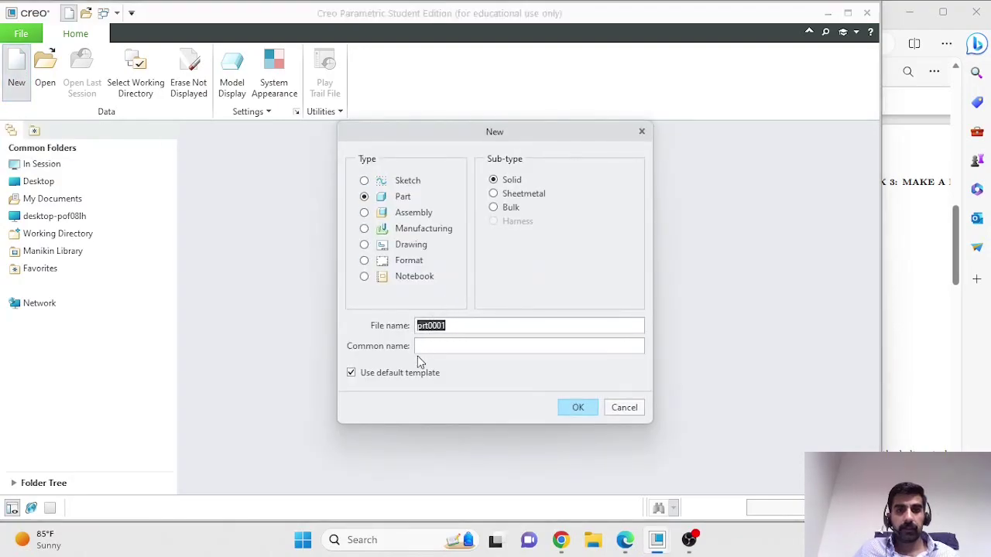
pyautogui.write('Bolt')
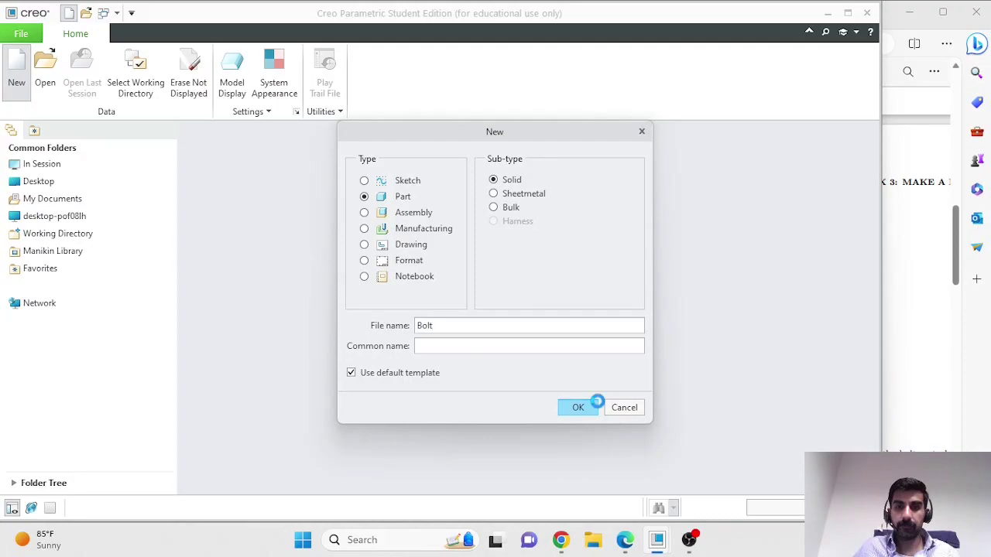
pyautogui.click(595, 406)
pyautogui.click(21, 33)
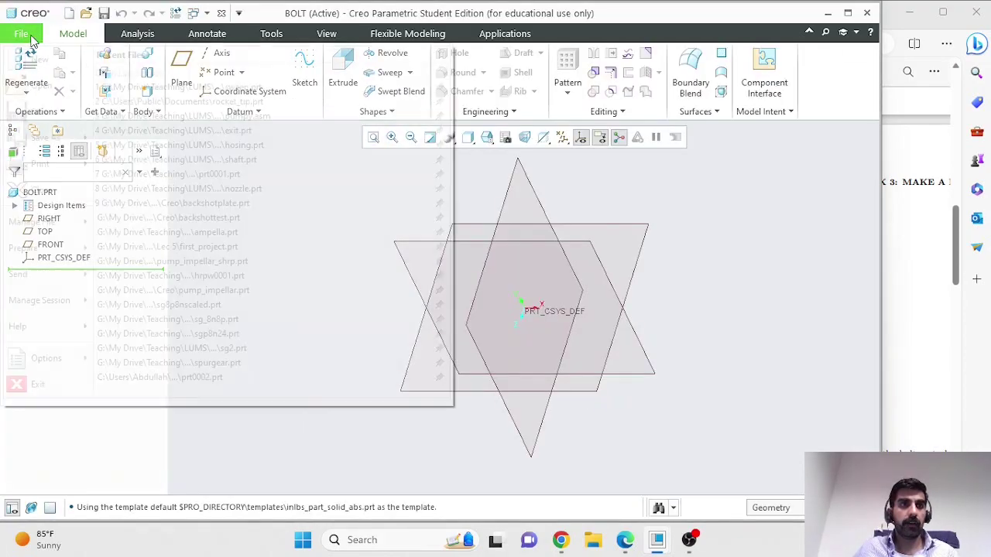
pyautogui.moveTo(44, 308)
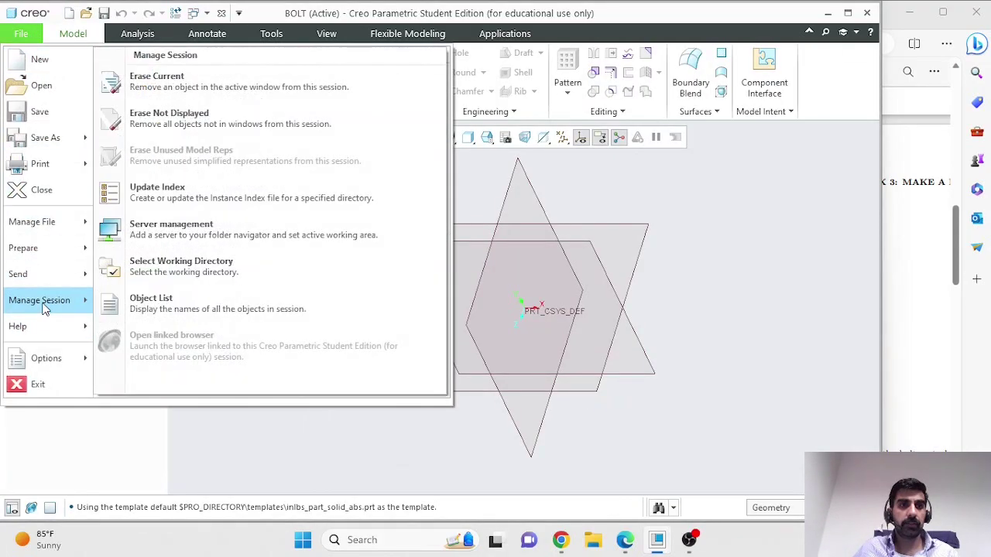
pyautogui.moveTo(44, 358)
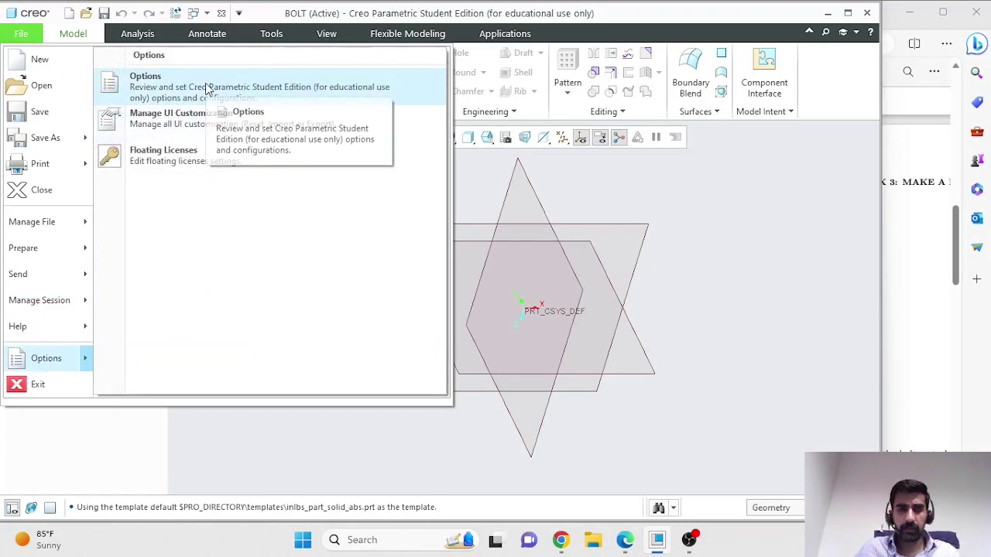
pyautogui.click(207, 89)
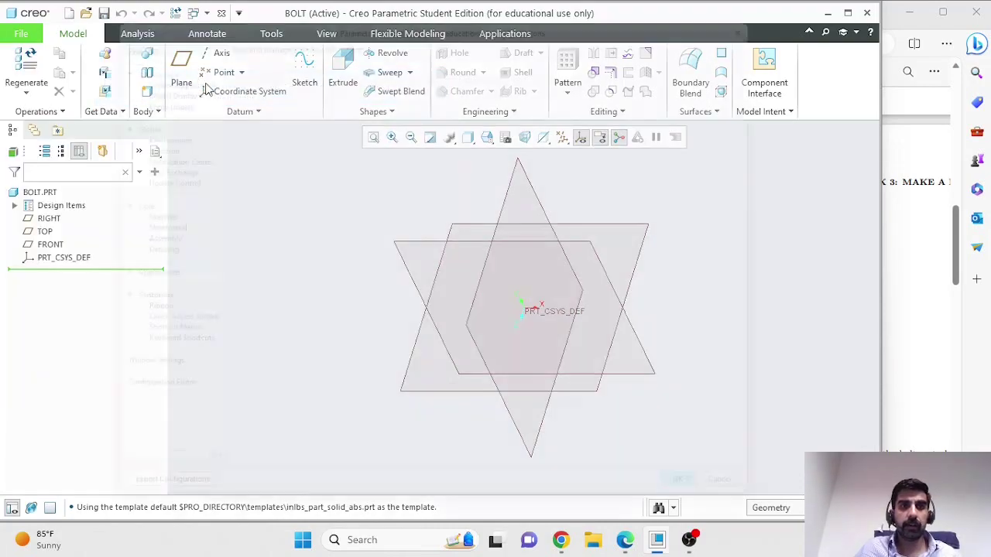
pyautogui.click(777, 515)
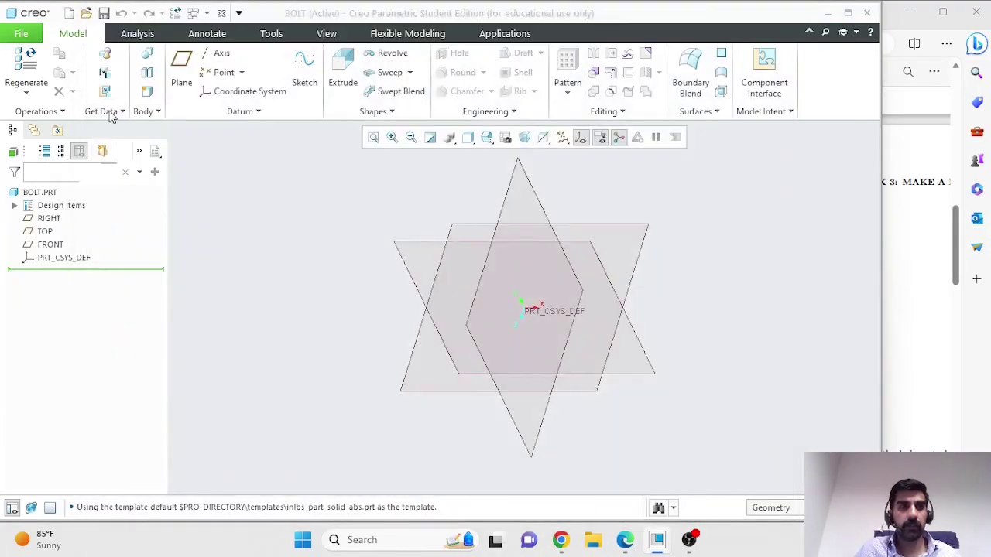
# Open the model properties of the bolt part.
pyautogui.click(34, 33)
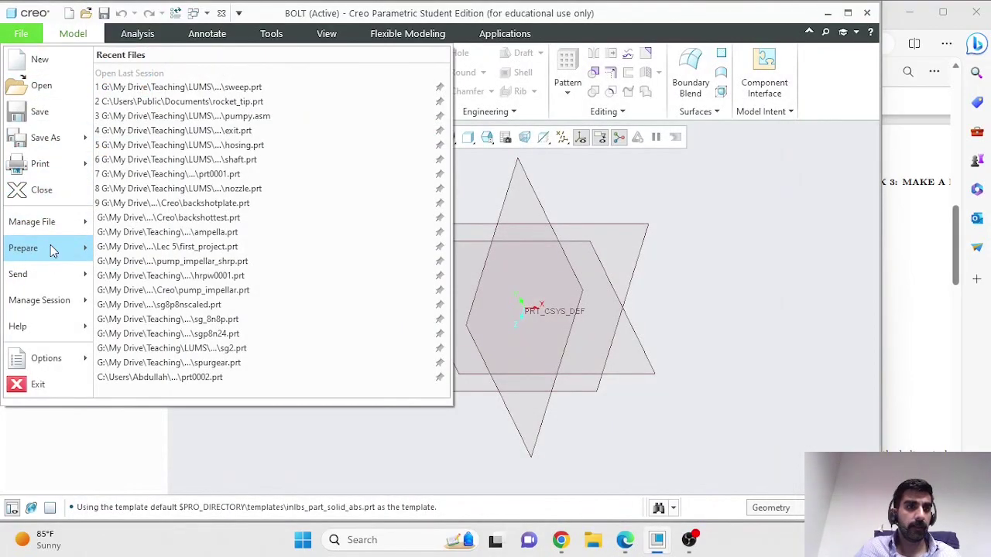
pyautogui.moveTo(50, 247)
pyautogui.click(230, 78)
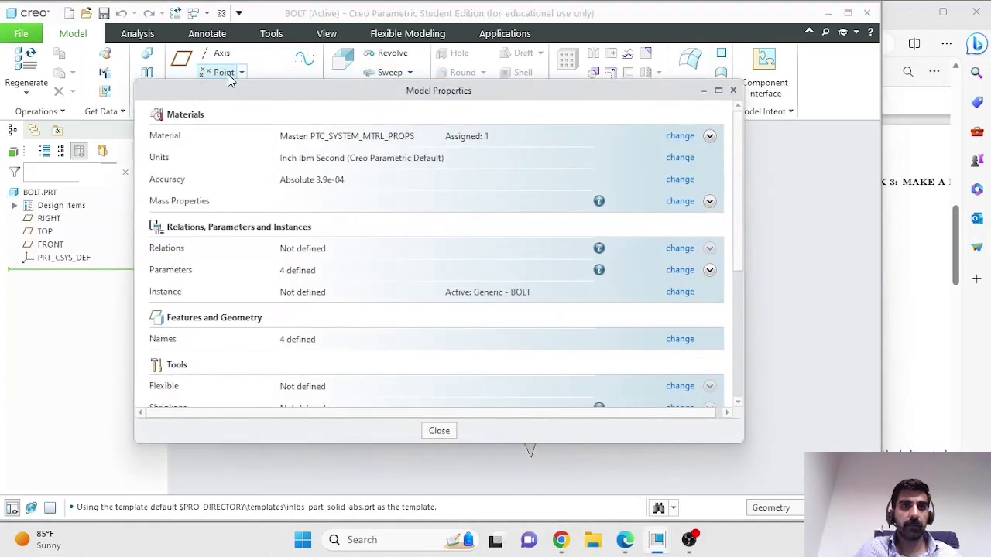
pyautogui.click(670, 136)
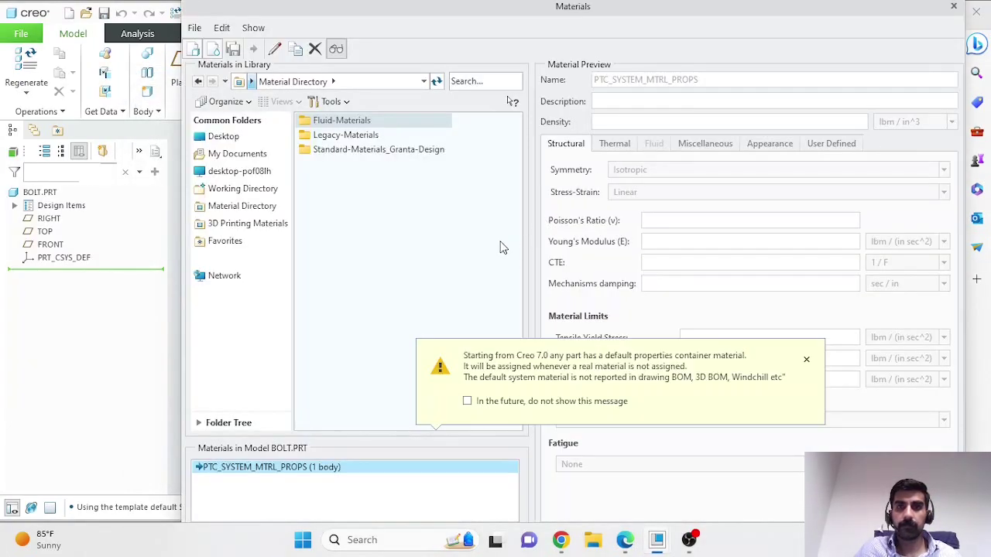
pyautogui.click(954, 7)
pyautogui.click(598, 307)
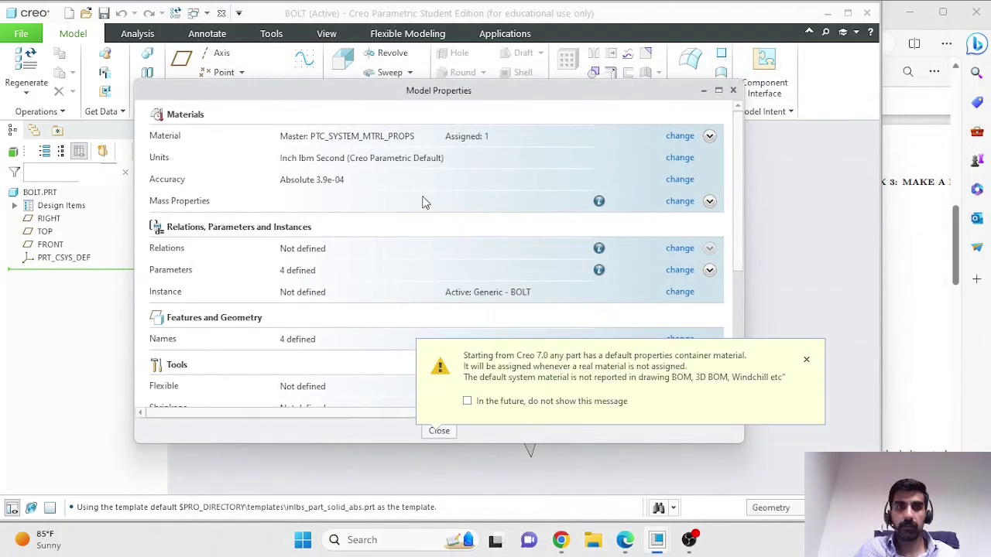
# Set the part's unit system to millimeter Kilogram Sec (mmKs), converting dimensions, and close the model properties.
pyautogui.click(679, 158)
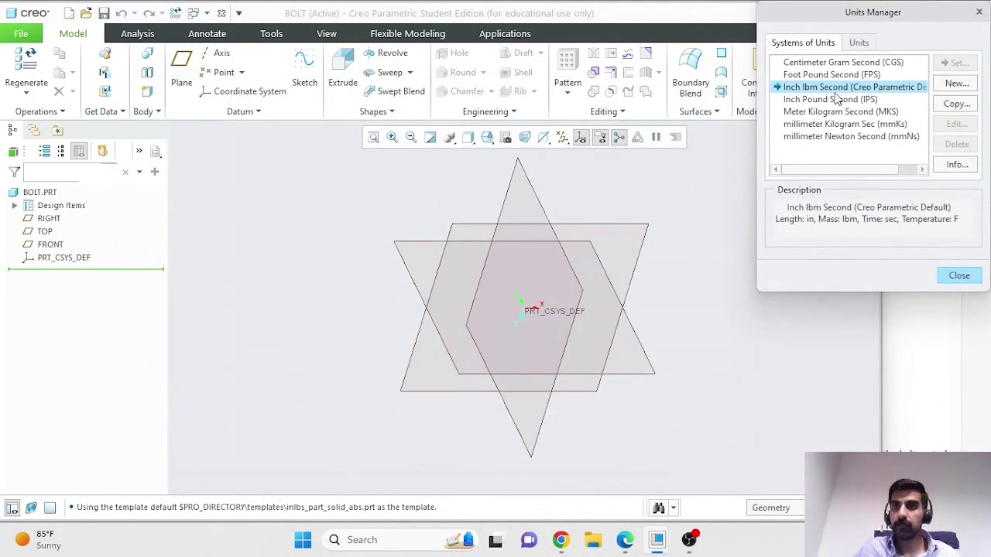
pyautogui.click(785, 113)
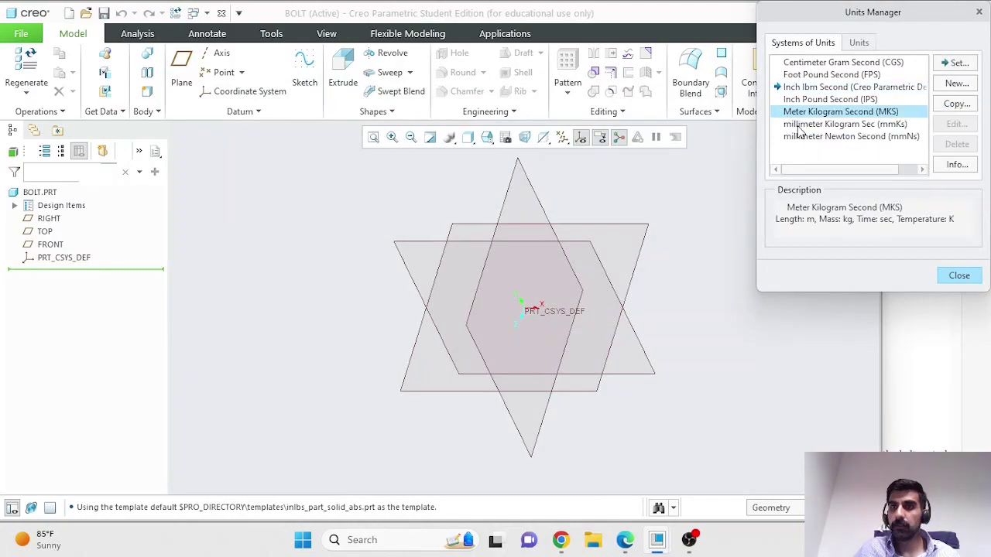
pyautogui.click(805, 125)
pyautogui.click(948, 62)
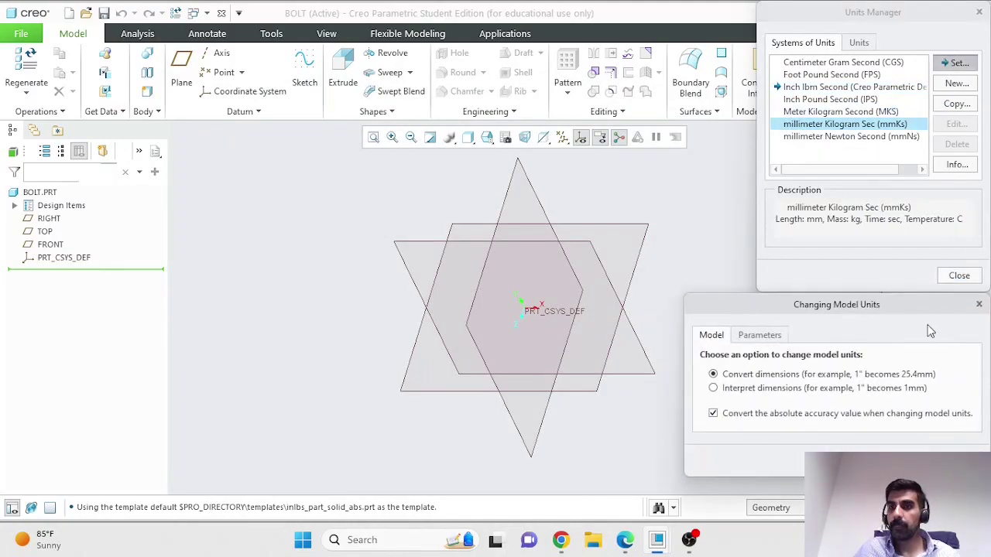
pyautogui.click(914, 462)
pyautogui.click(959, 275)
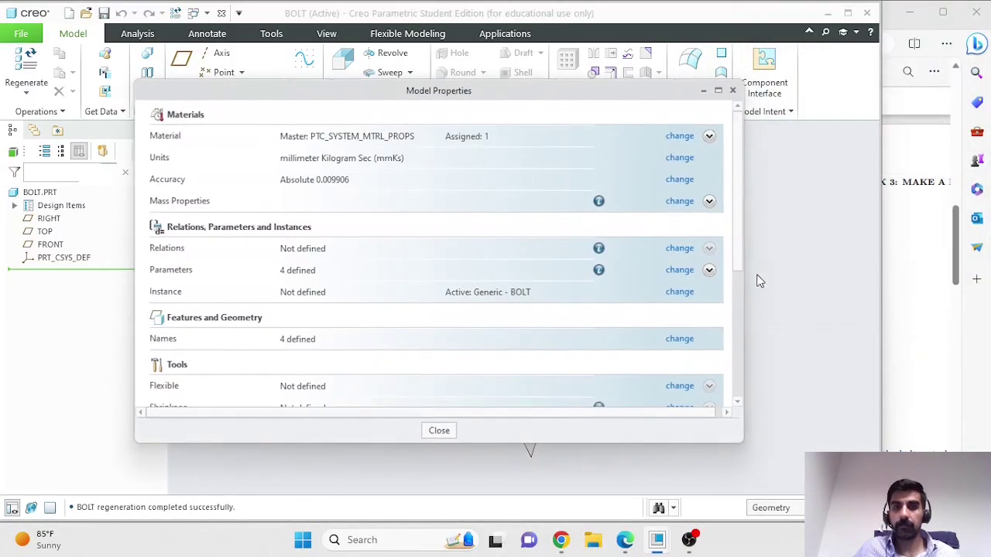
pyautogui.click(733, 91)
# Switch to the task PDF and check the specified shank length and minor diameter.
pyautogui.click(929, 273)
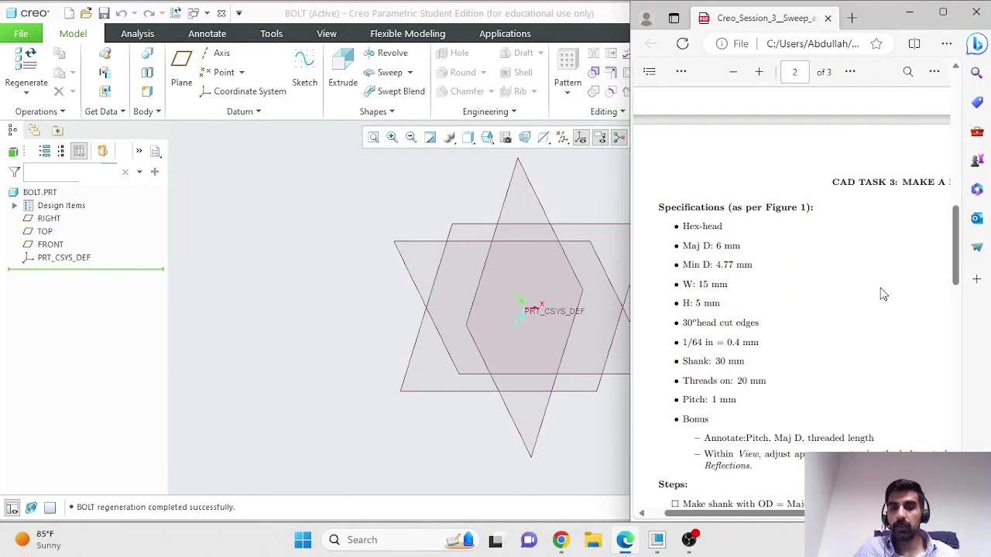
pyautogui.scroll(-3, 883, 294)
pyautogui.scroll(2, 883, 295)
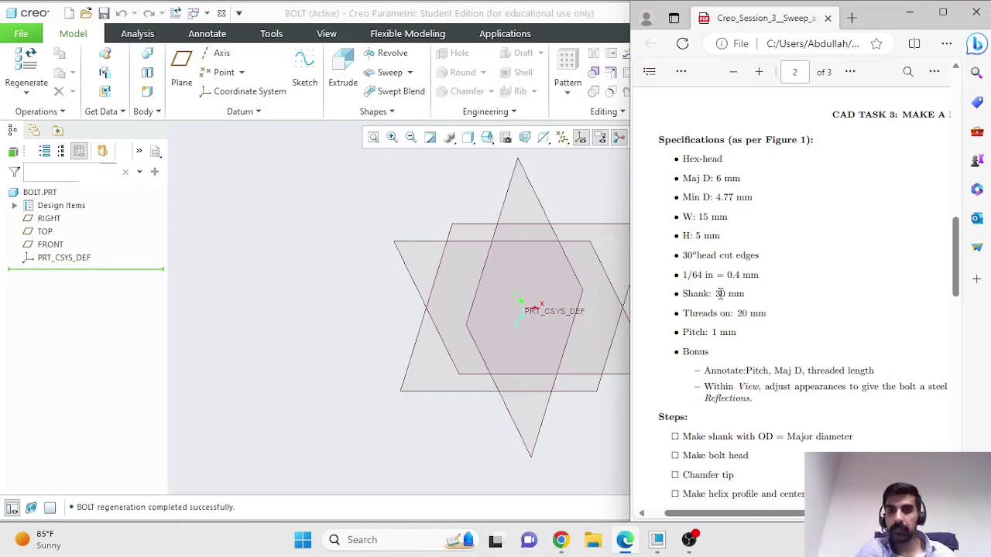
pyautogui.moveTo(718, 294); pyautogui.dragTo(746, 294)
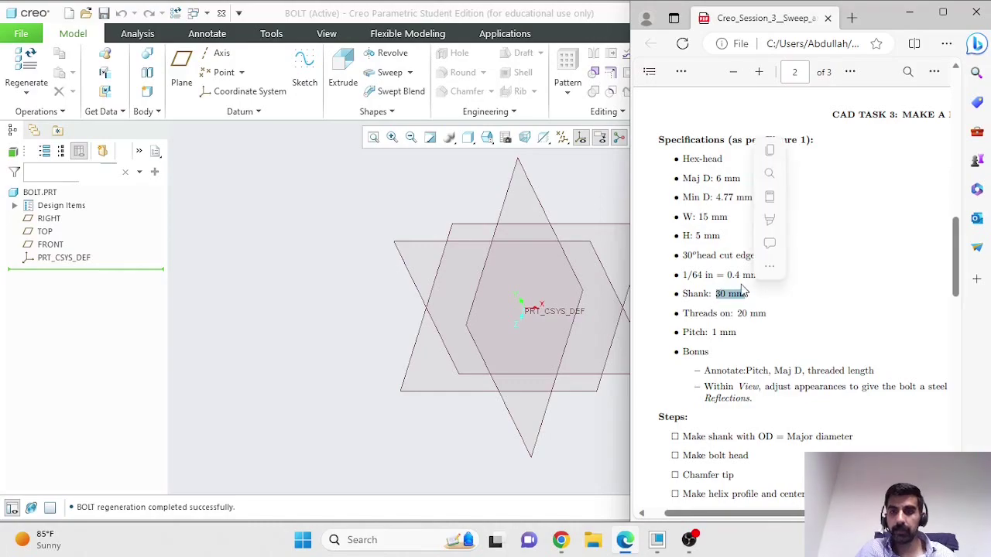
pyautogui.click(710, 203)
pyautogui.moveTo(717, 197); pyautogui.dragTo(751, 199)
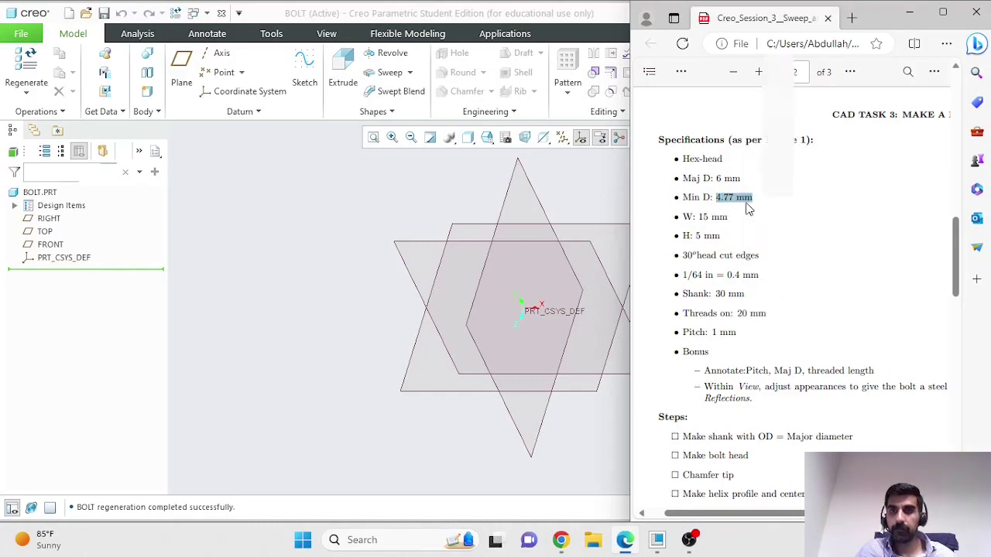
# Switch to Creo, start an Extrude on the FRONT plane and sketch a circle about 187 mm in diameter centred on the origin.
pyautogui.click(572, 211)
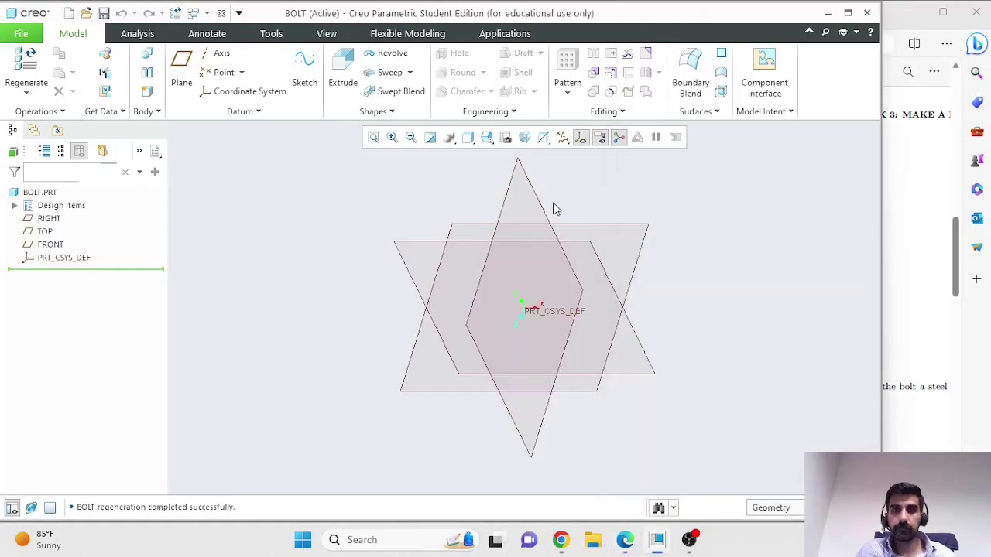
pyautogui.click(411, 280)
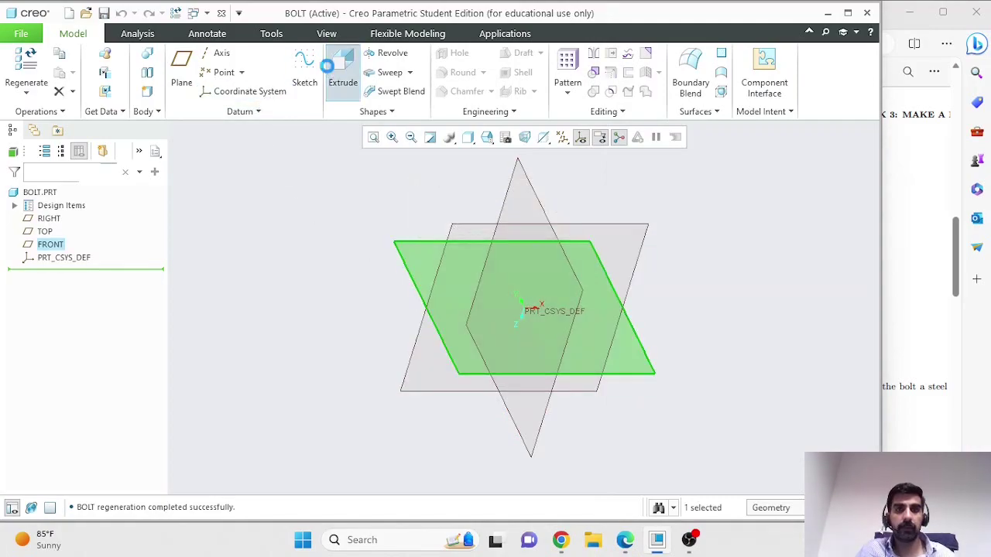
pyautogui.click(309, 82)
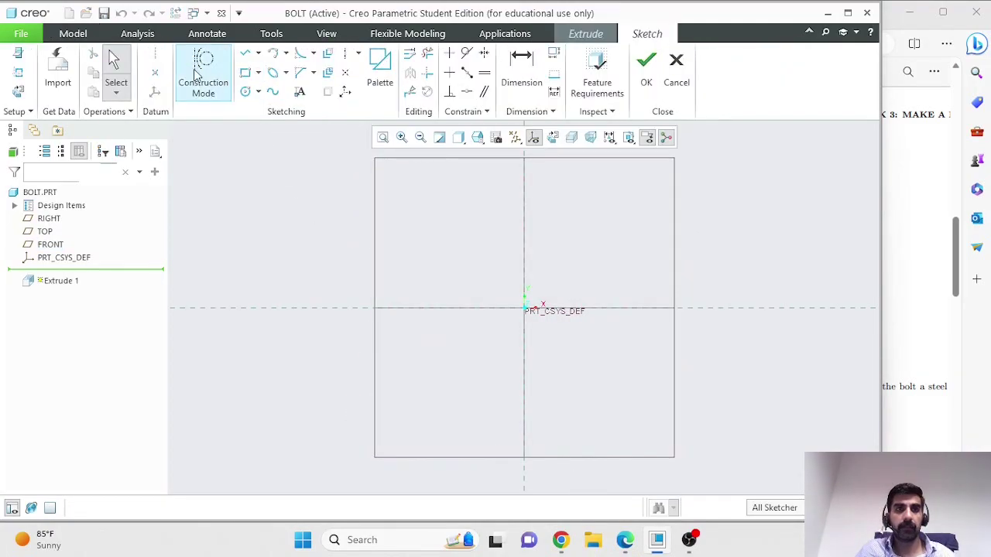
pyautogui.click(246, 93)
pyautogui.click(524, 308)
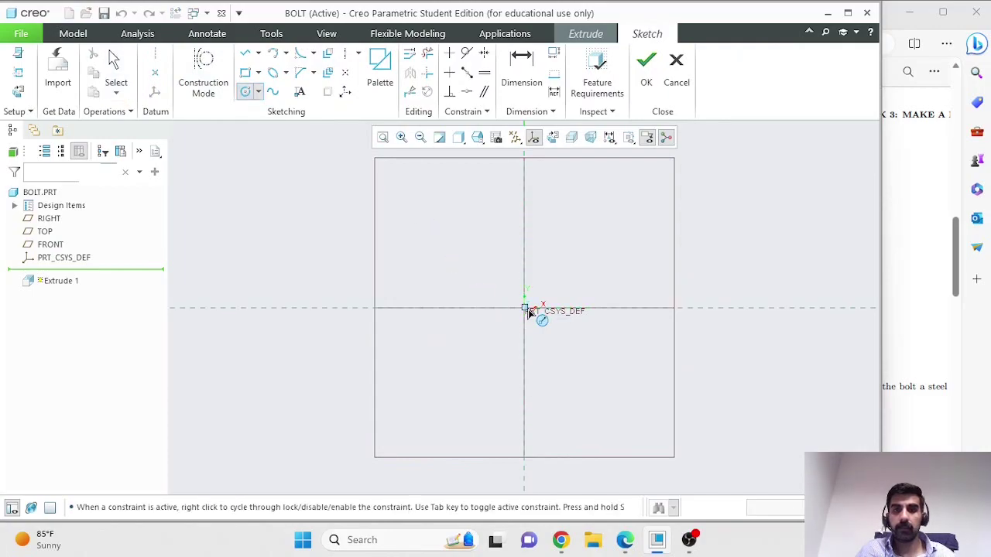
pyautogui.click(573, 343)
pyautogui.middleClick(618, 245)
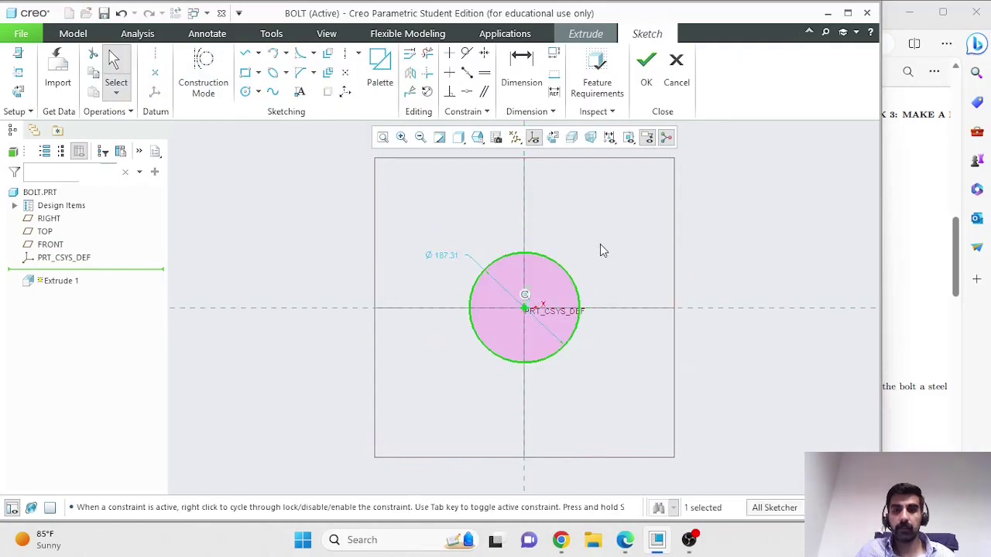
# Set the circle's diameter to 30 mm and finish the sketch.
pyautogui.doubleClick(446, 261)
pyautogui.write('30')
pyautogui.press('Return')
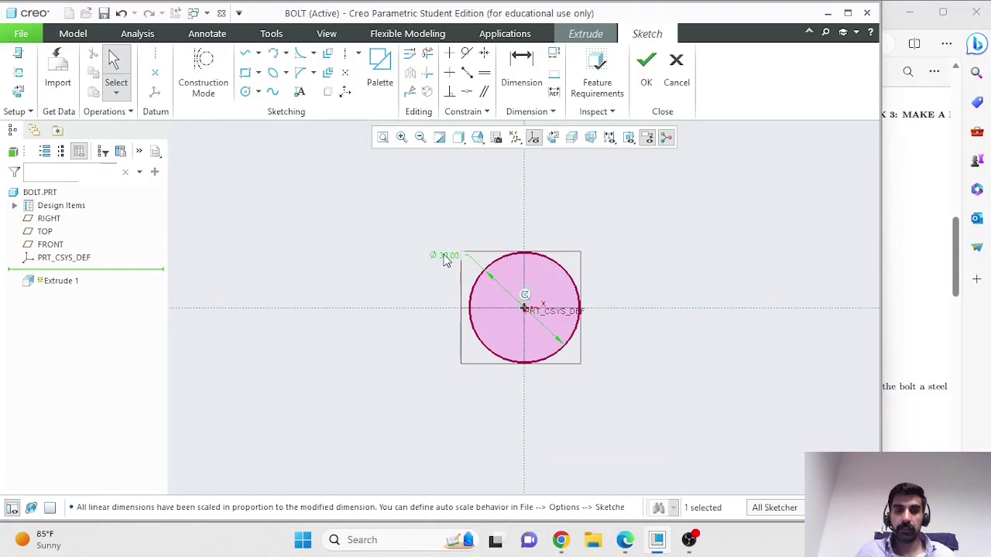
pyautogui.click(643, 77)
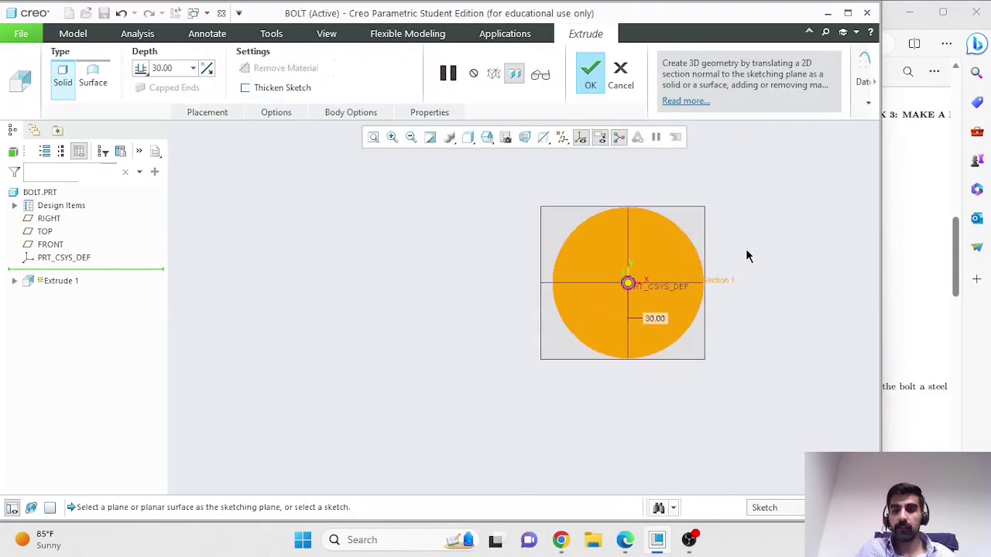
# Check the specified major diameter in the task PDF, return to Creo and reopen the extrusion's internal section sketch.
pyautogui.click(887, 257)
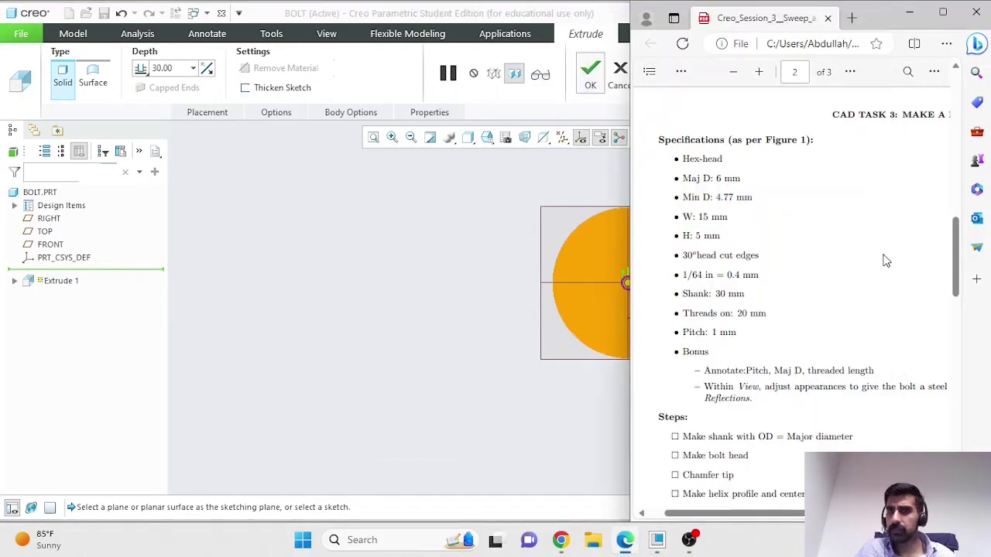
pyautogui.click(597, 173)
pyautogui.click(207, 113)
pyautogui.click(263, 116)
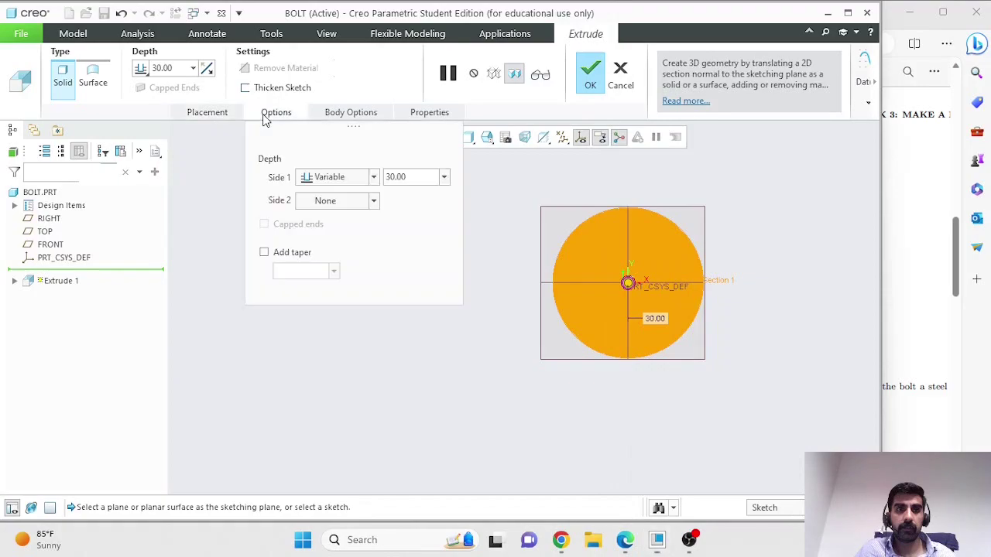
pyautogui.click(226, 113)
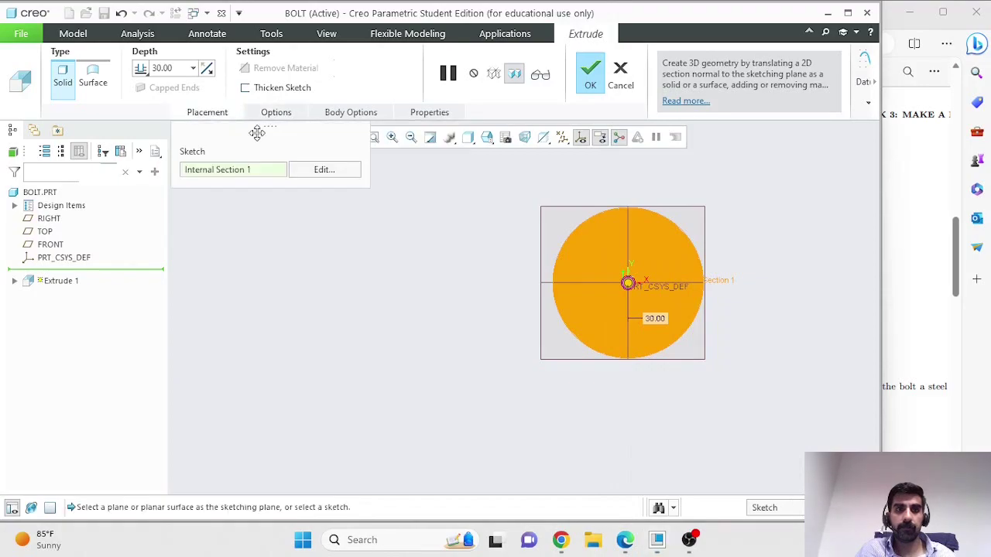
pyautogui.click(324, 170)
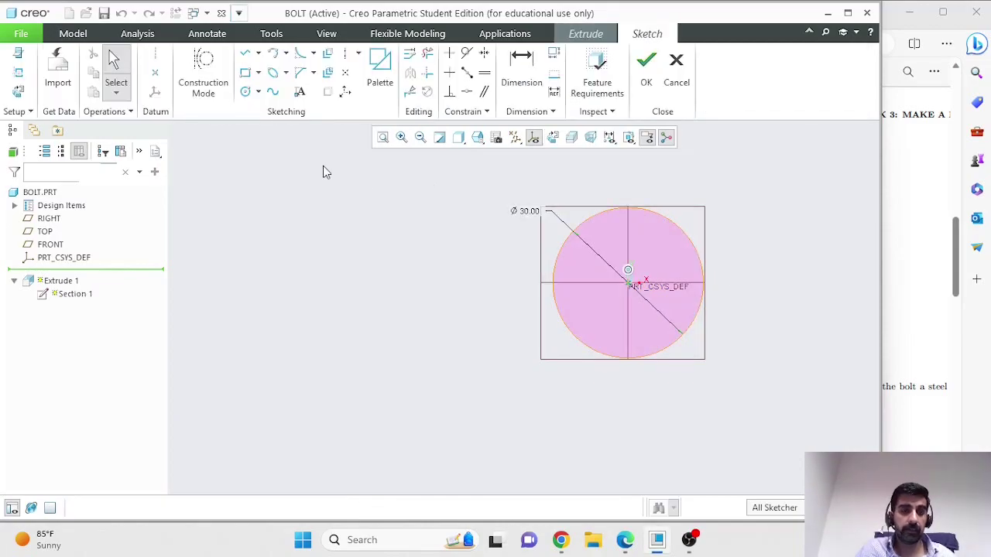
# Set the circle's diameter to 6 mm, finish the sketch and complete the shank extrusion with a depth of 30 mm.
pyautogui.doubleClick(520, 210)
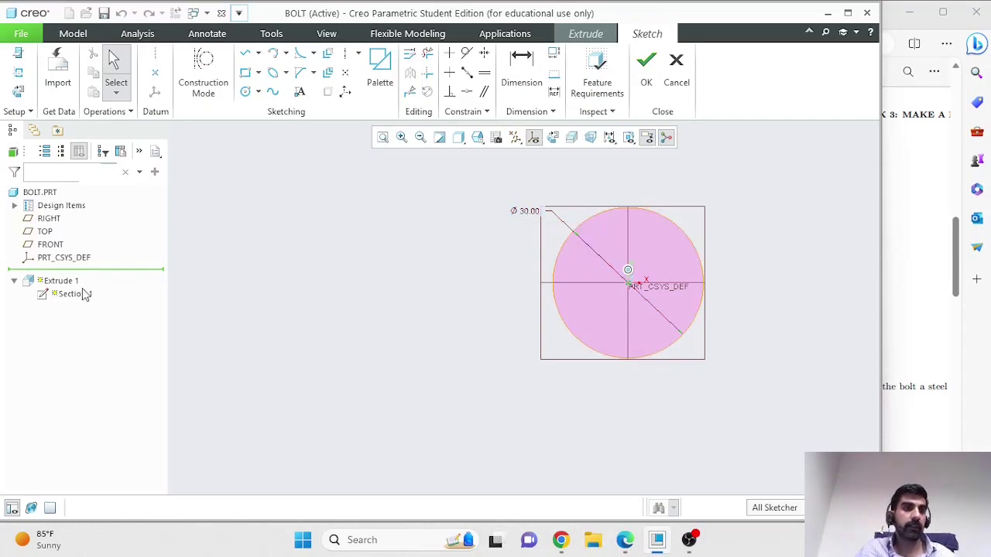
pyautogui.doubleClick(524, 213)
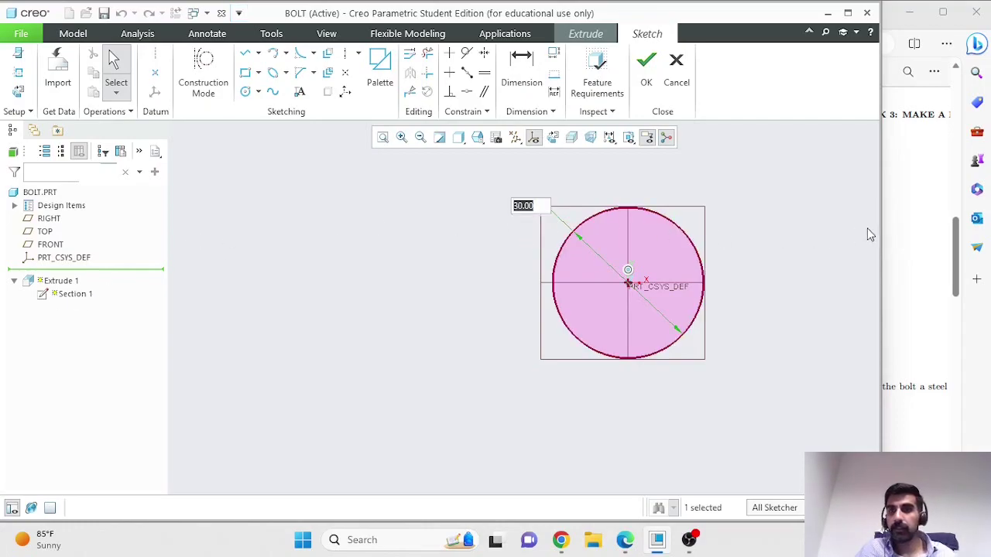
pyautogui.write('6')
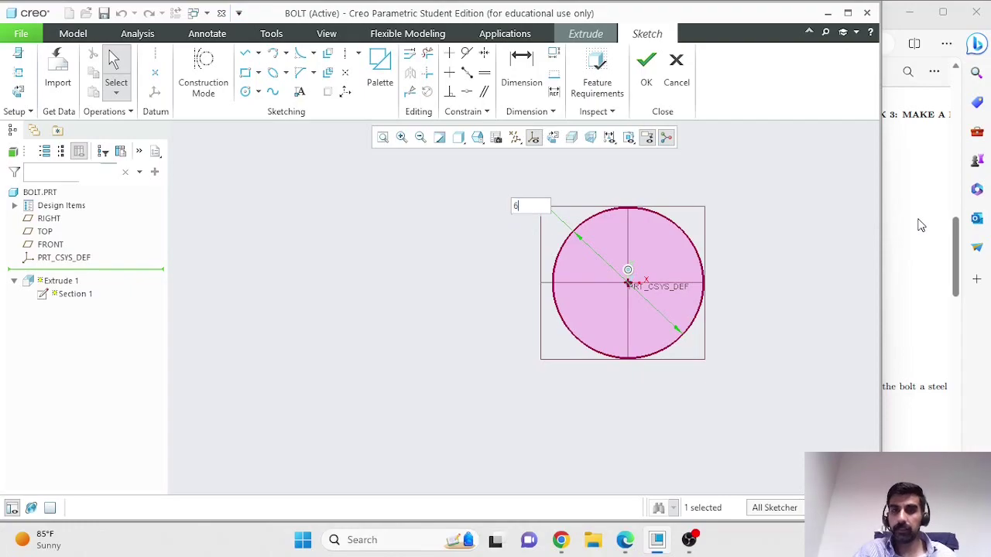
pyautogui.press('Return')
pyautogui.click(655, 77)
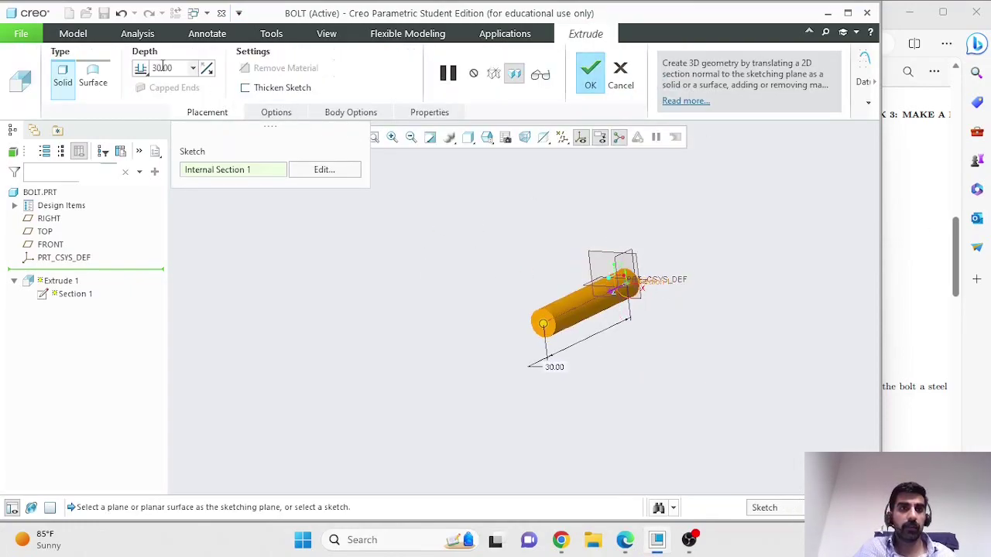
pyautogui.click(904, 260)
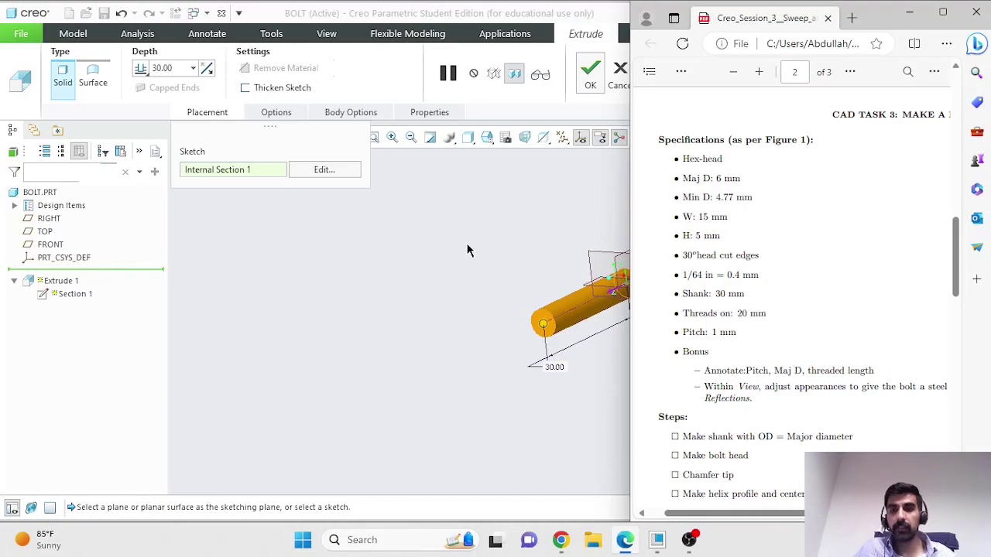
pyautogui.click(590, 77)
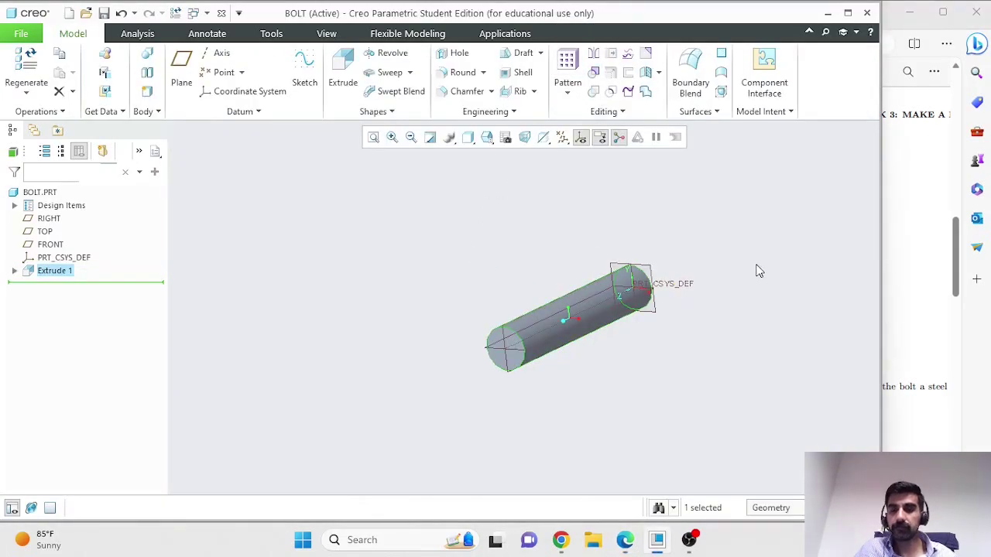
# Check the head type in the task PDF, switch back to Creo and start an Extrude sketch on the FRONT plane.
pyautogui.click(898, 252)
pyautogui.moveTo(681, 158); pyautogui.dragTo(725, 159)
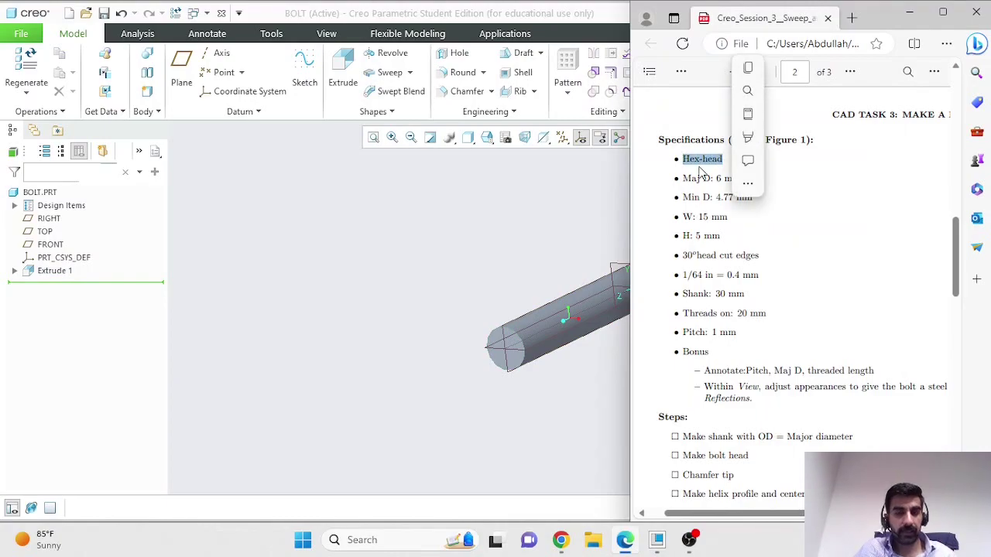
pyautogui.click(503, 210)
pyautogui.moveTo(692, 224); pyautogui.dragTo(641, 271, button='middle')
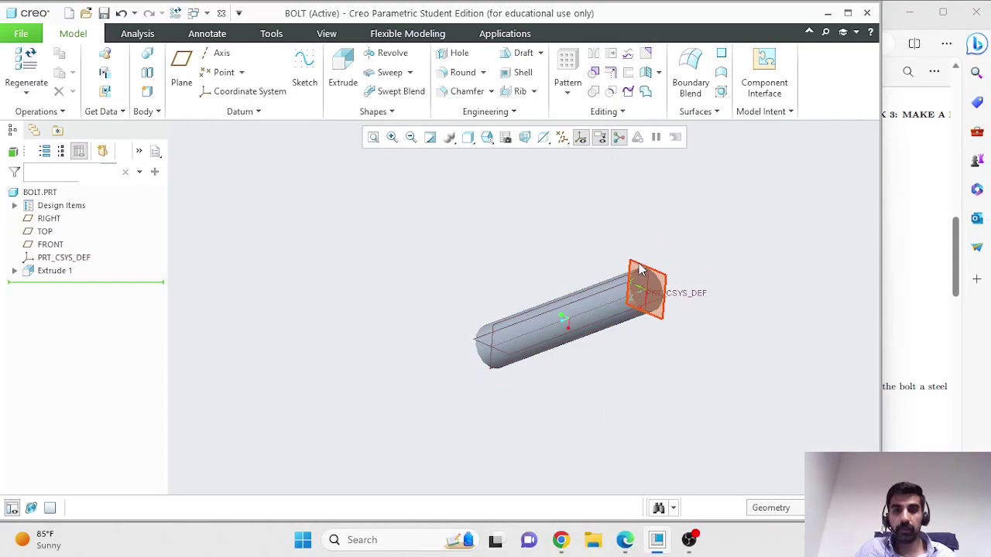
pyautogui.click(641, 269)
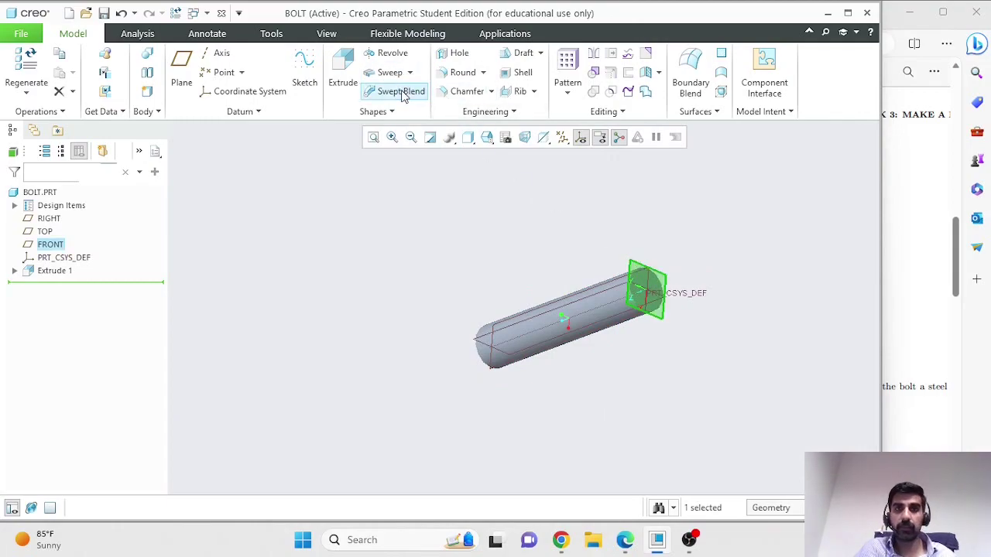
pyautogui.click(348, 65)
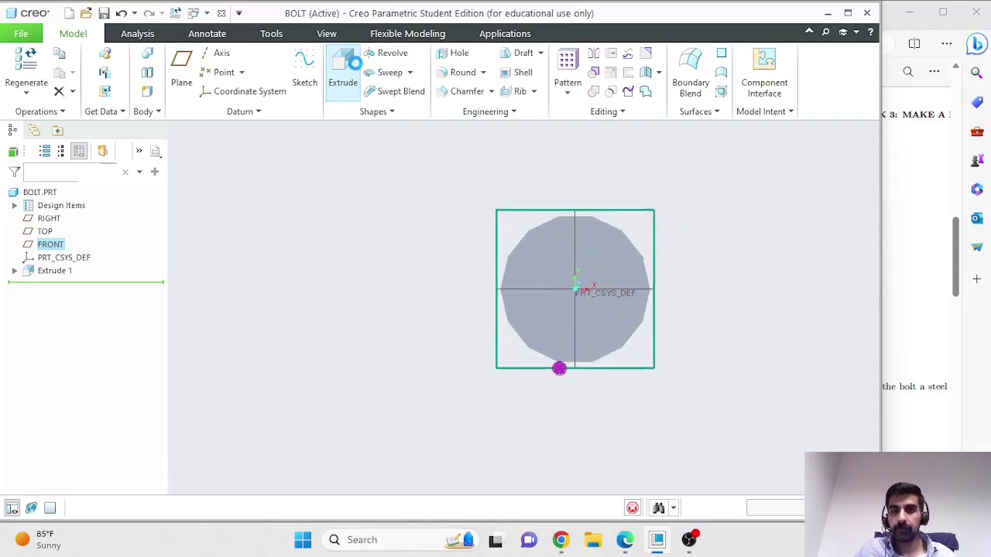
pyautogui.scroll(3, 772, 226)
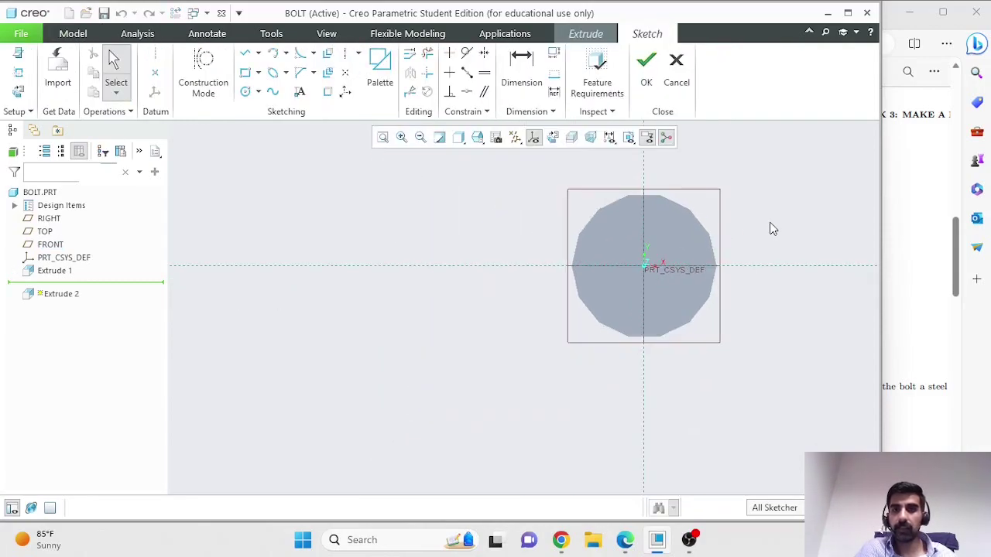
pyautogui.scroll(-2, 758, 160)
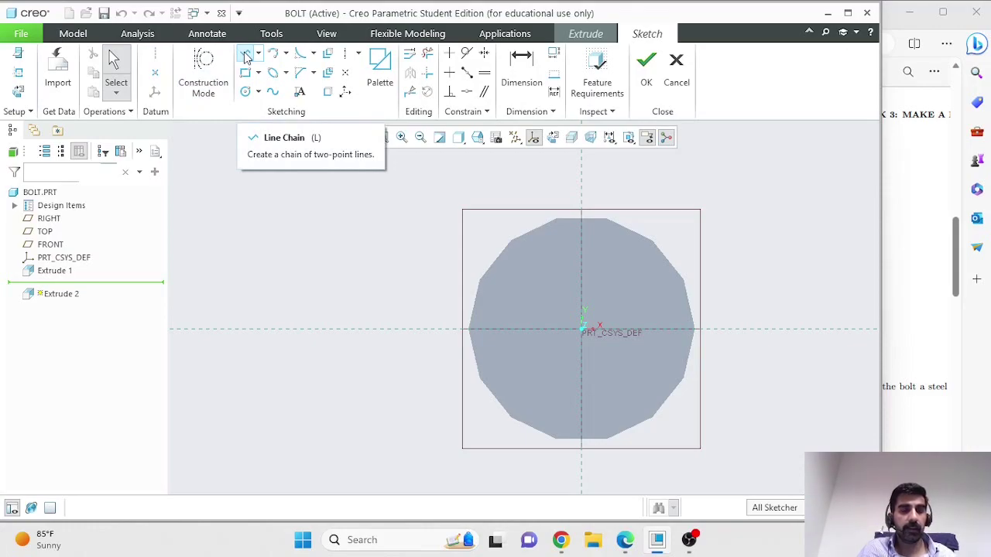
# Insert a 6-Sided Hexagon from the Sketcher Palette, about 0.98 mm per side, away from the shank's outline.
pyautogui.click(387, 68)
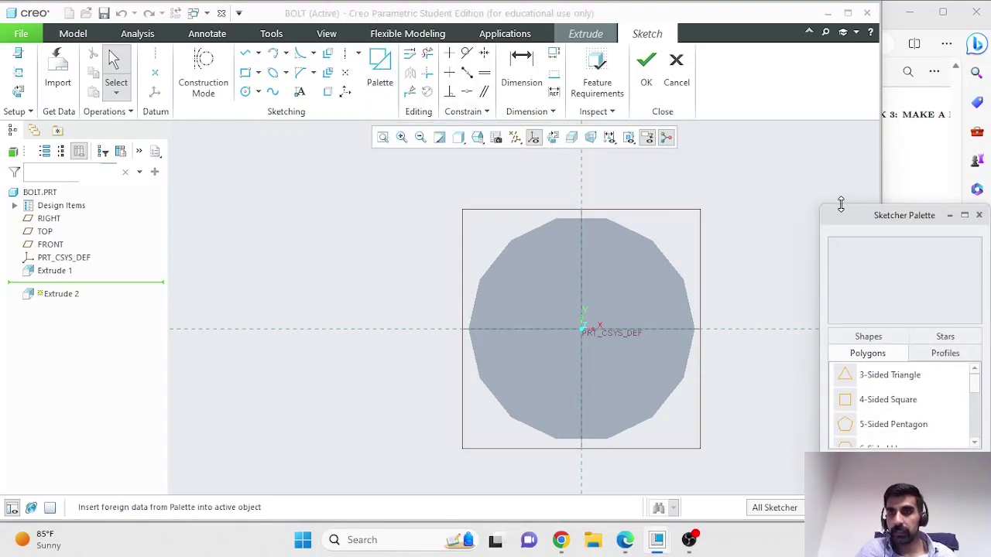
pyautogui.moveTo(843, 202); pyautogui.dragTo(834, 86)
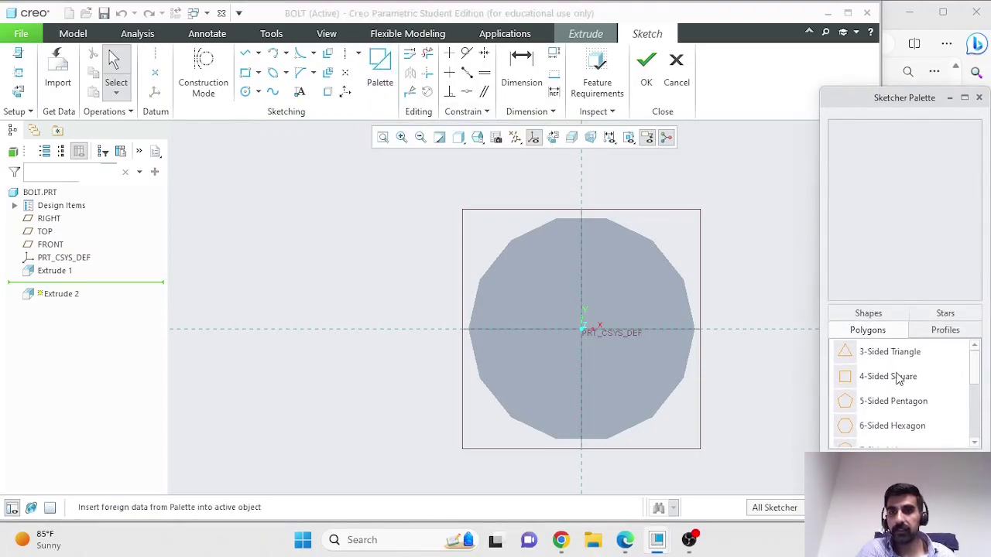
pyautogui.moveTo(975, 372); pyautogui.dragTo(975, 378)
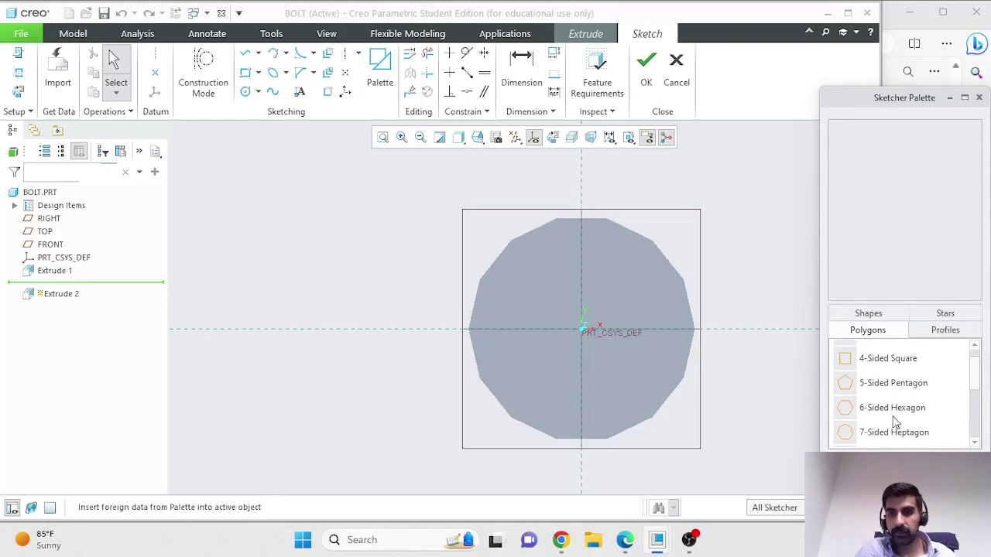
pyautogui.moveTo(897, 416)
pyautogui.mouseDown()
pyautogui.moveTo(748, 405)
pyautogui.moveTo(593, 336)
pyautogui.moveTo(555, 303)
pyautogui.mouseUp()
pyautogui.moveTo(368, 234); pyautogui.dragTo(279, 195)
pyautogui.click(980, 98)
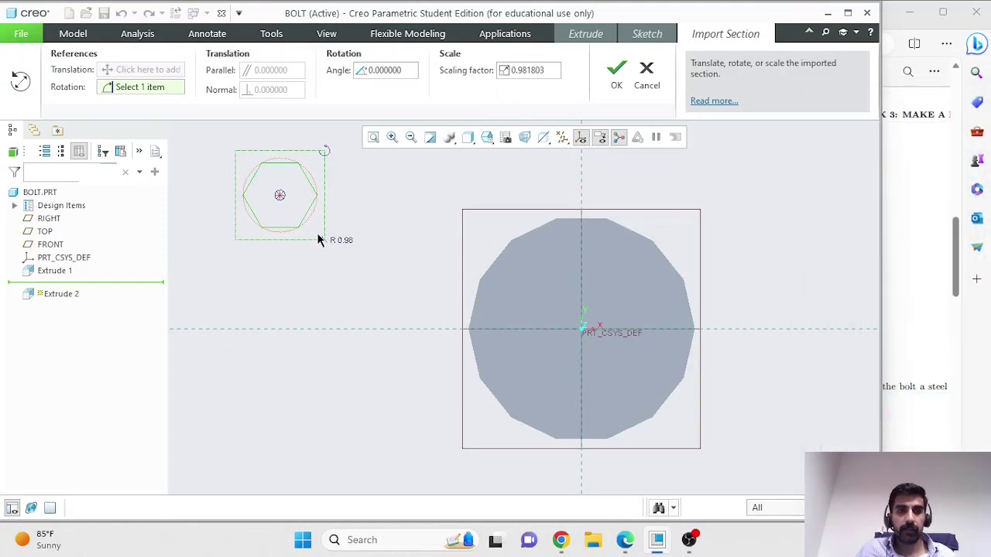
pyautogui.middleClick(367, 219)
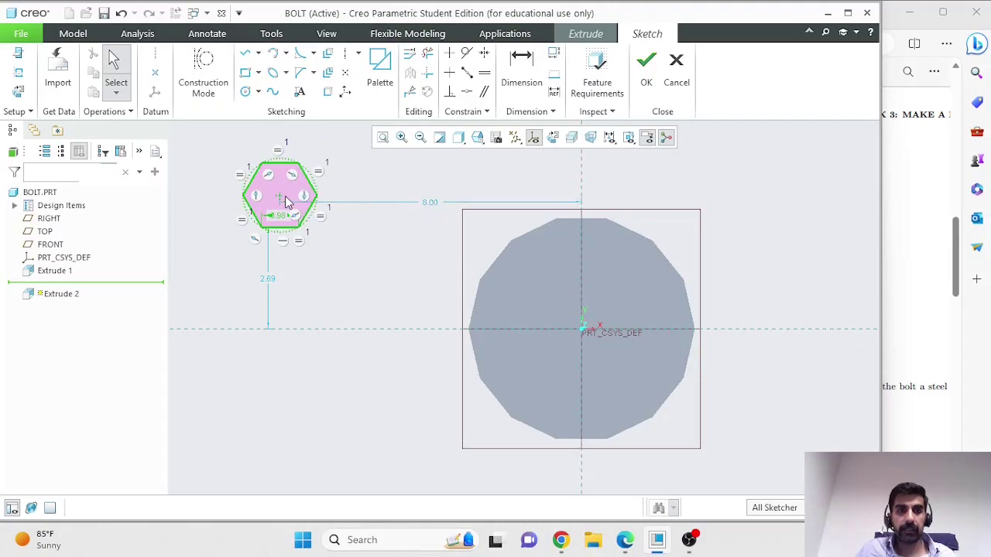
# Centre the hexagon on the origin by setting its horizontal and vertical offsets from the reference axes to 0.
pyautogui.doubleClick(433, 203)
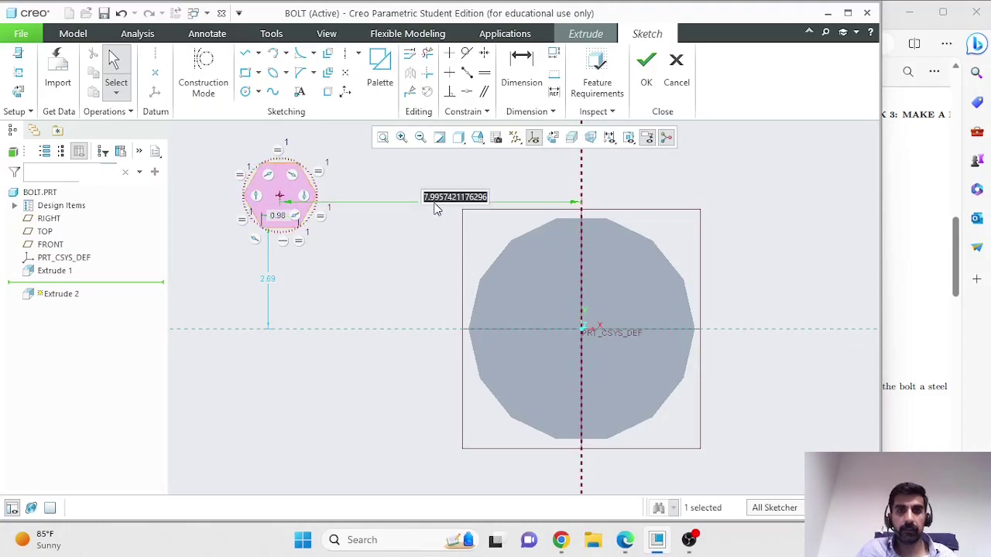
pyautogui.write('0')
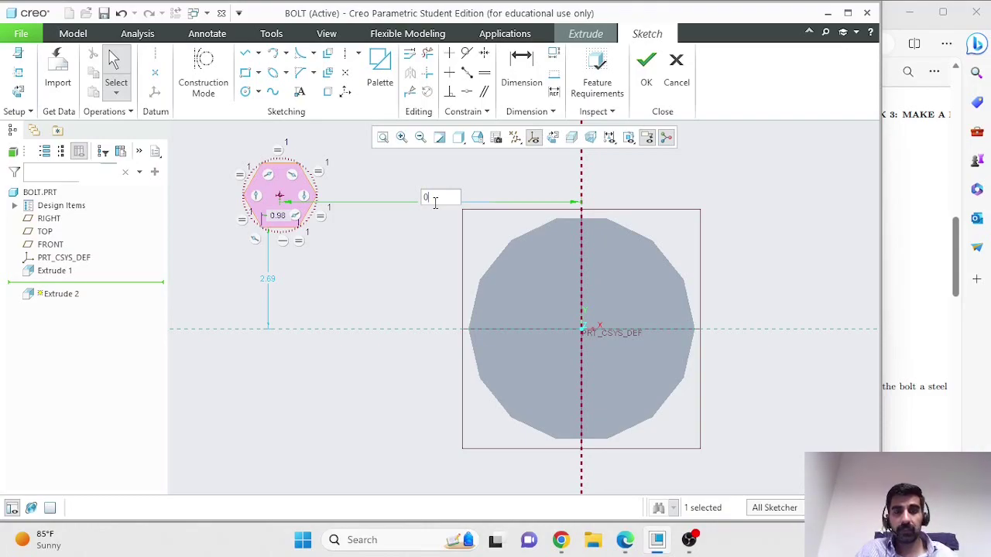
pyautogui.press('Return')
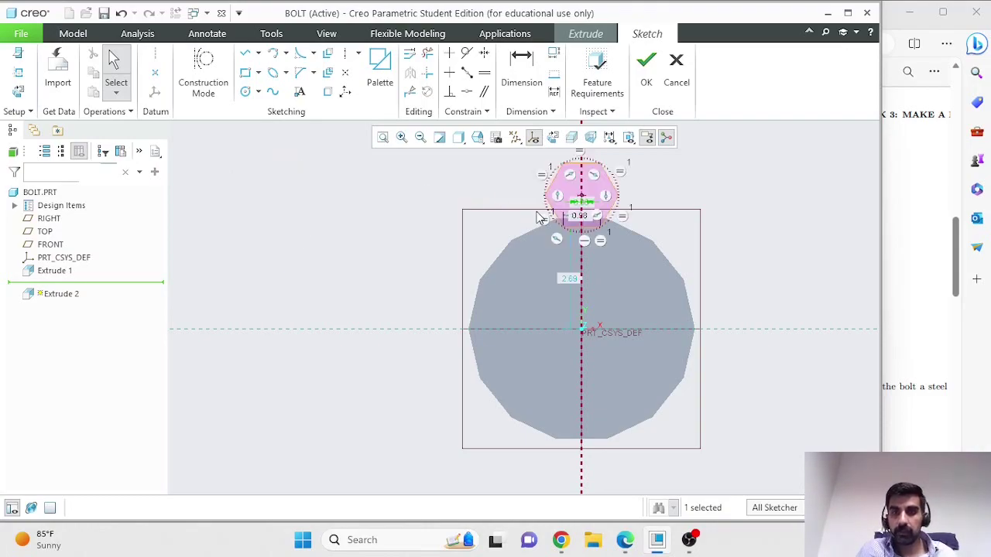
pyautogui.scroll(-2, 574, 233)
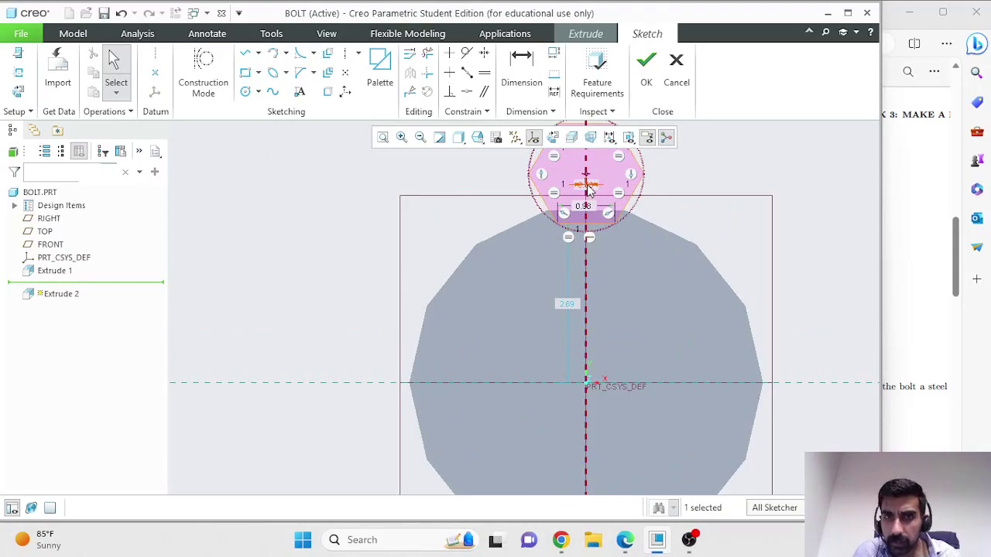
pyautogui.click(547, 93)
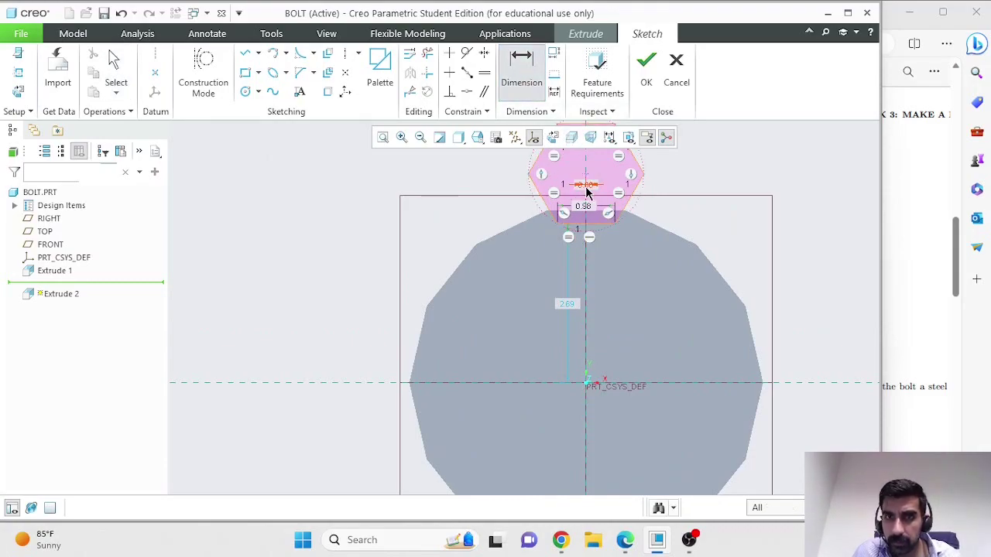
pyautogui.click(645, 384)
pyautogui.middleClick(807, 275)
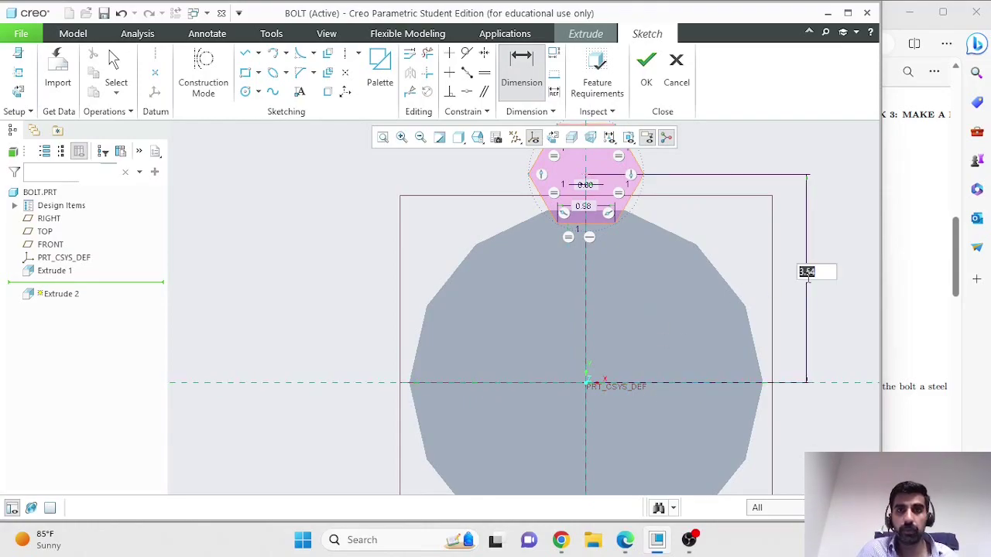
pyautogui.write('0')
pyautogui.press('Return')
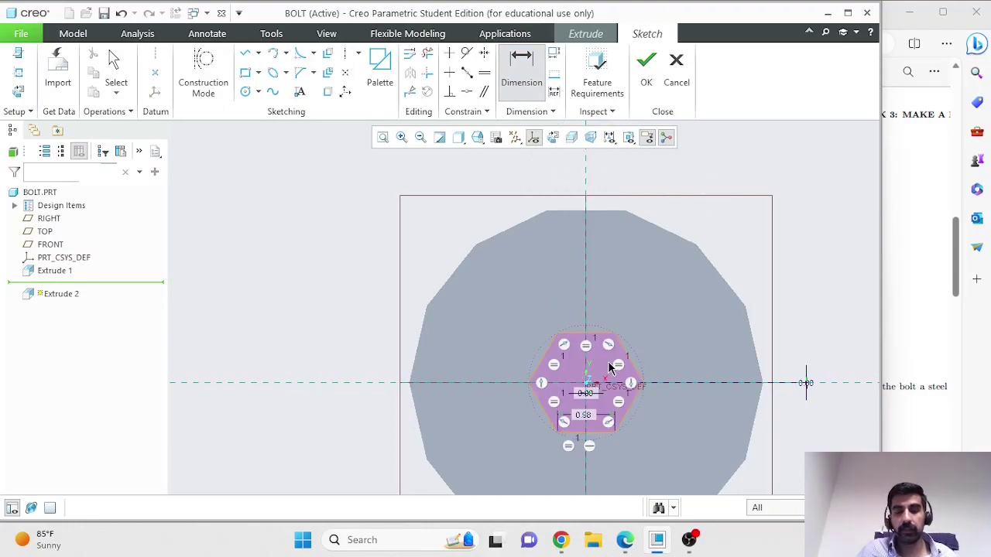
# Switch to the task PDF and examine the specified head width W and how the figure measures it across the hexagon.
pyautogui.click(932, 259)
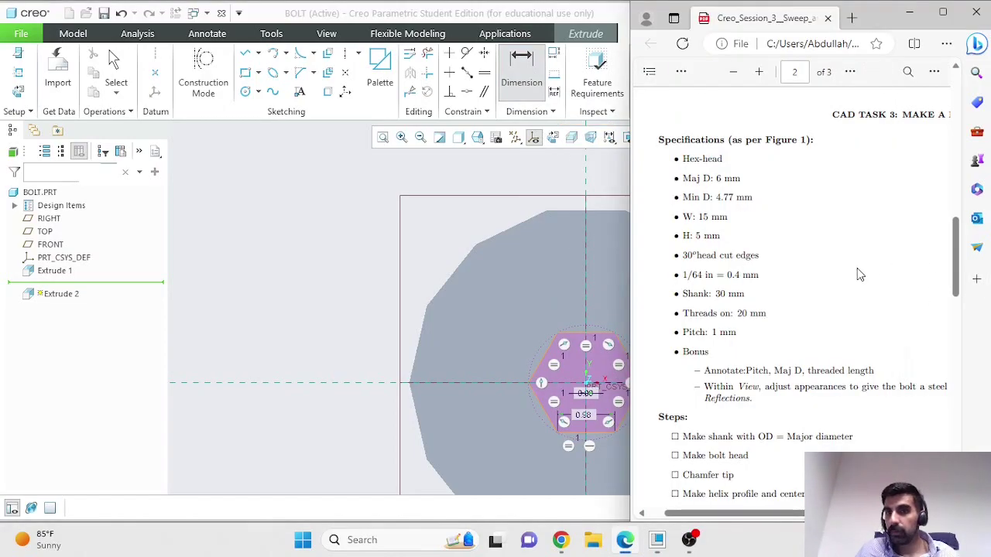
pyautogui.moveTo(683, 217); pyautogui.dragTo(743, 218)
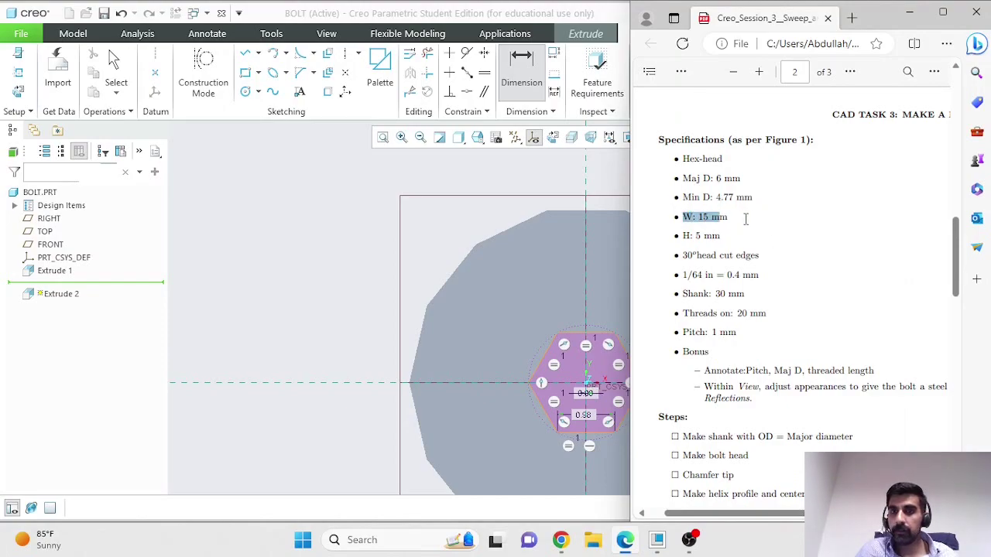
pyautogui.scroll(-10, 748, 241)
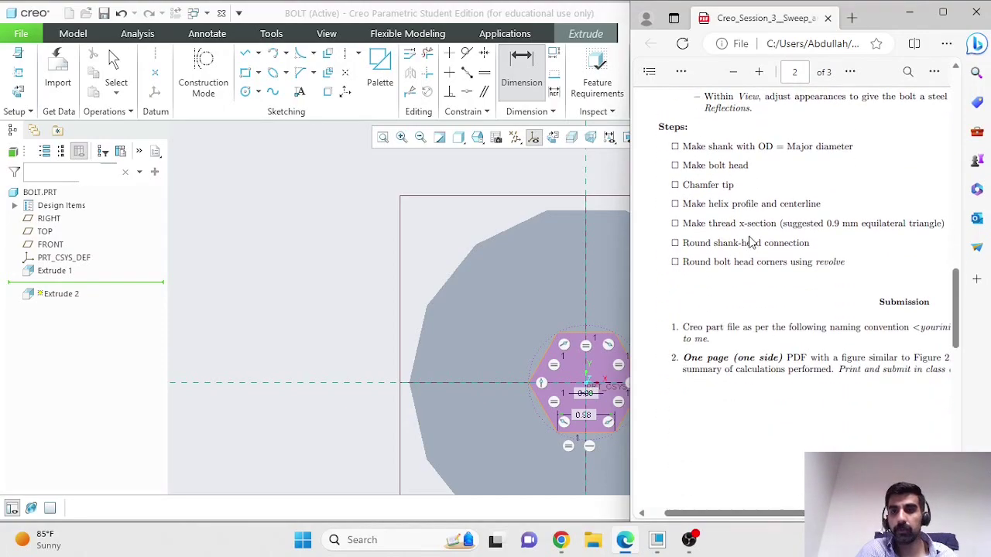
pyautogui.moveTo(784, 511); pyautogui.dragTo(900, 512)
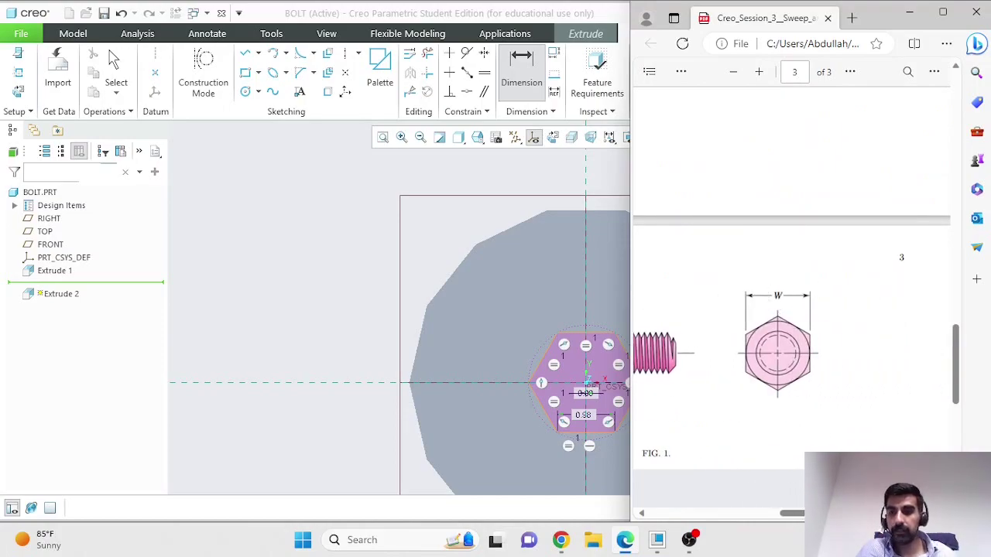
pyautogui.moveTo(828, 512); pyautogui.dragTo(704, 510)
pyautogui.scroll(5, 747, 381)
pyautogui.scroll(4, 723, 306)
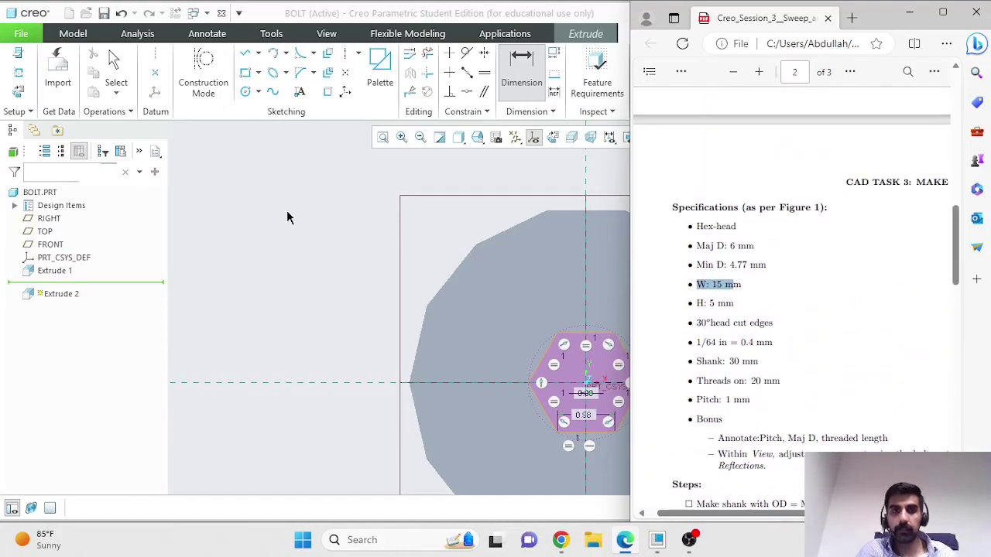
# Return to Creo and dimension the hexagon between two opposite sides, deleting the conflicting side-length dimension.
pyautogui.click(287, 217)
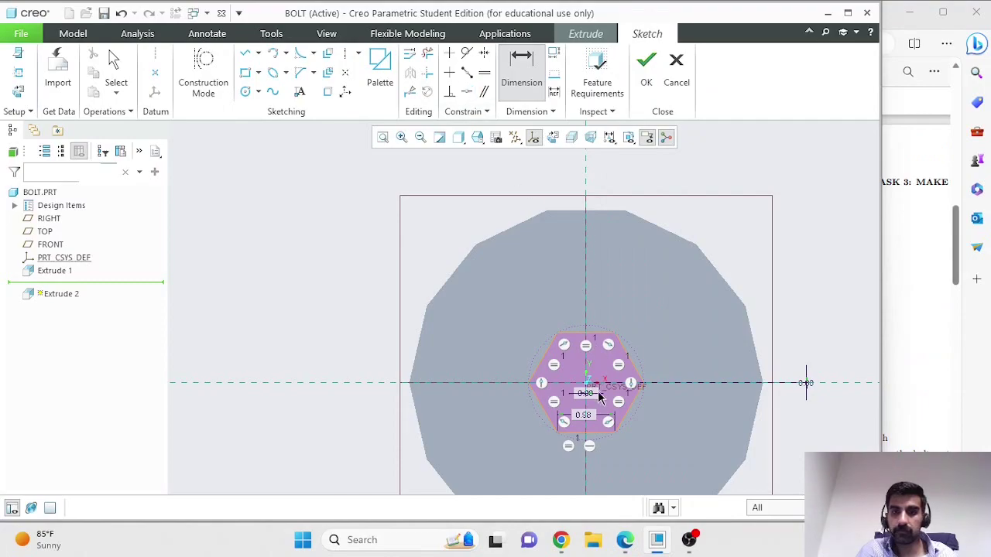
pyautogui.click(512, 69)
pyautogui.click(548, 358)
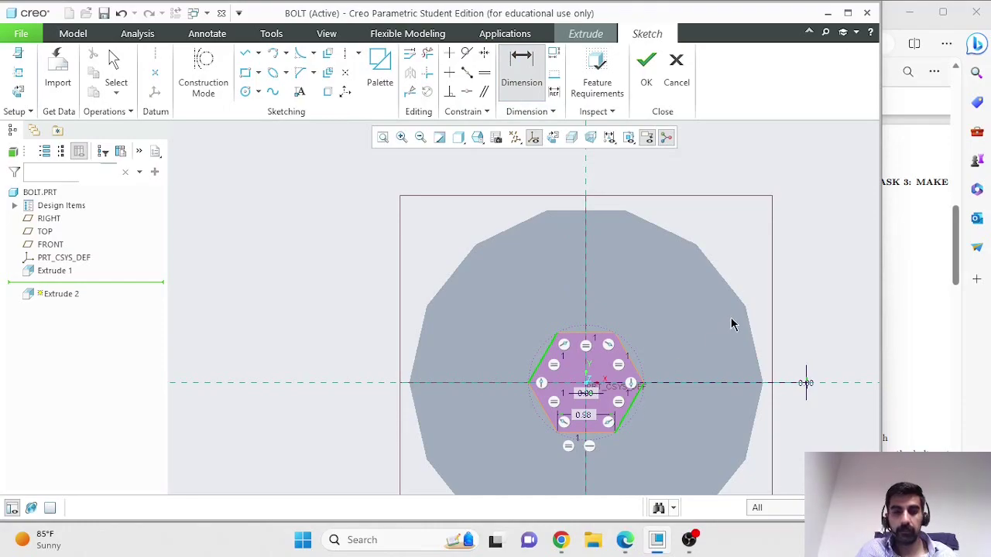
pyautogui.click(512, 68)
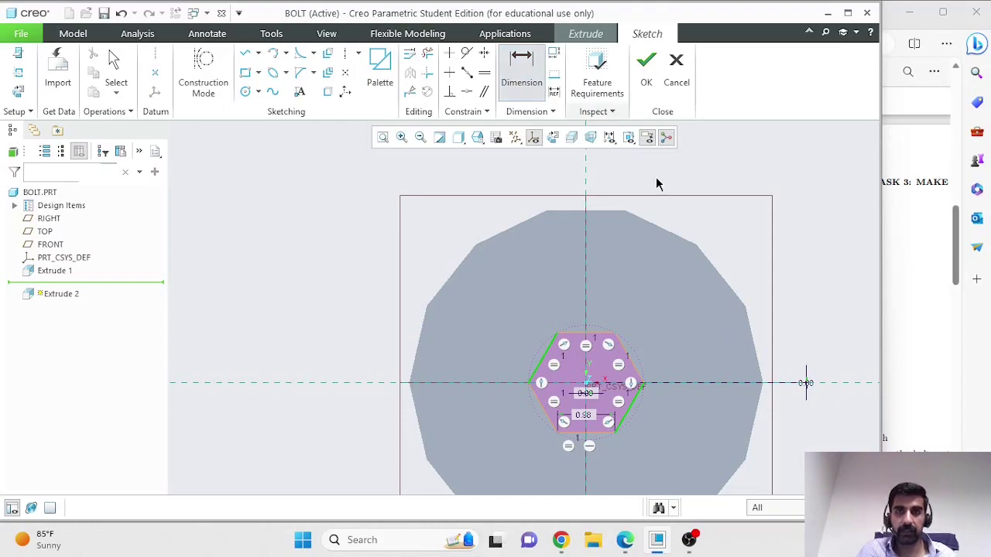
pyautogui.middleClick(728, 233)
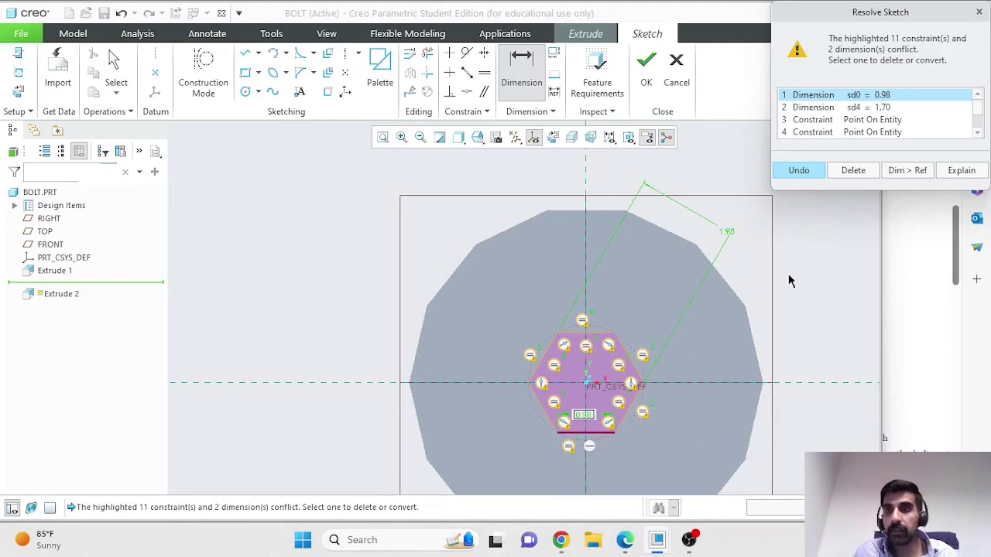
pyautogui.click(854, 172)
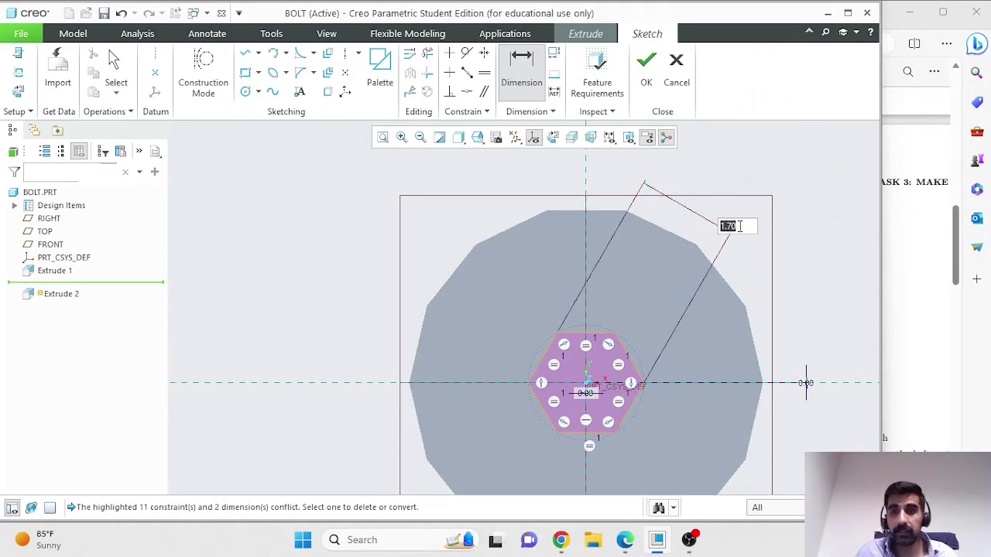
# Set the hexagon's width across opposite sides to 15 mm, matching W in the task PDF, and finish the sketch.
pyautogui.write('15')
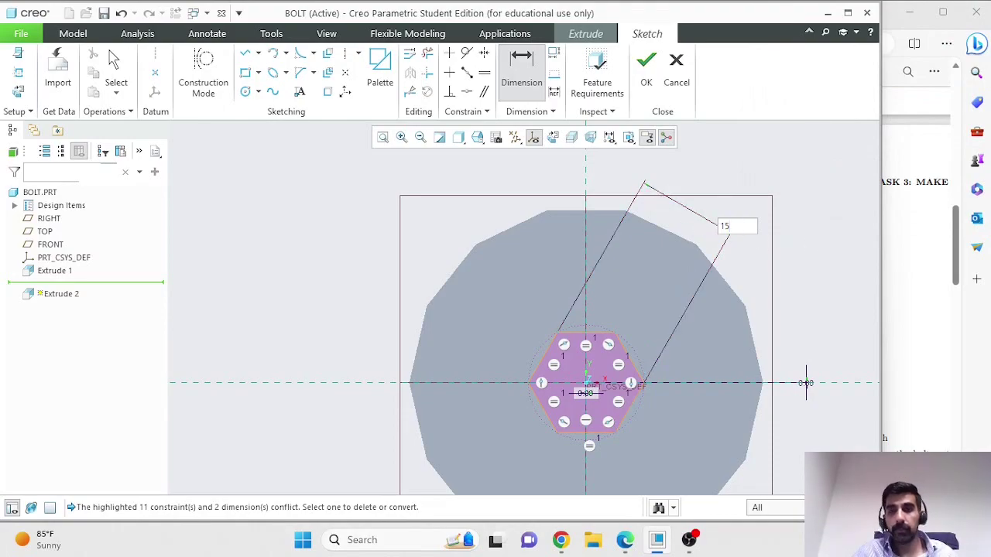
pyautogui.press('Return')
pyautogui.scroll(5, 739, 224)
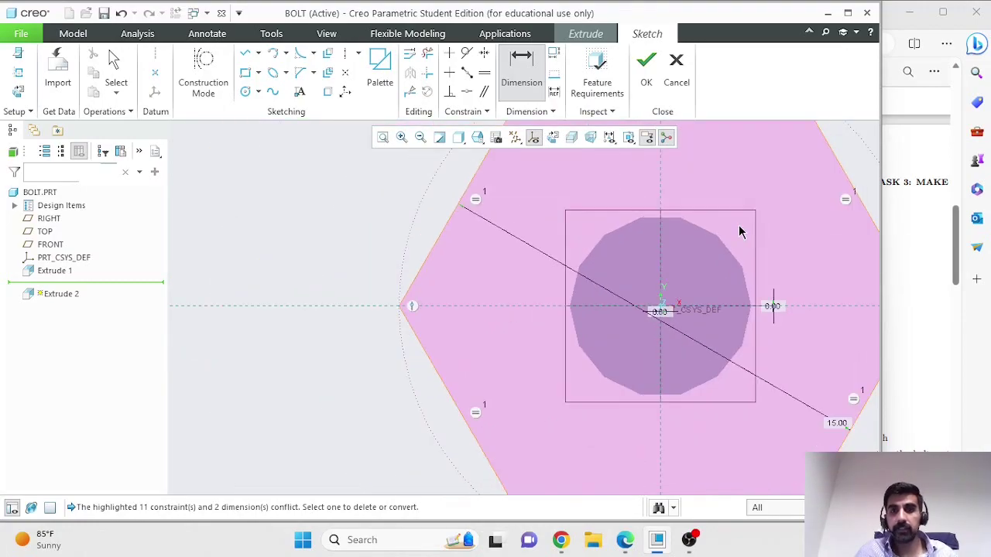
pyautogui.click(912, 253)
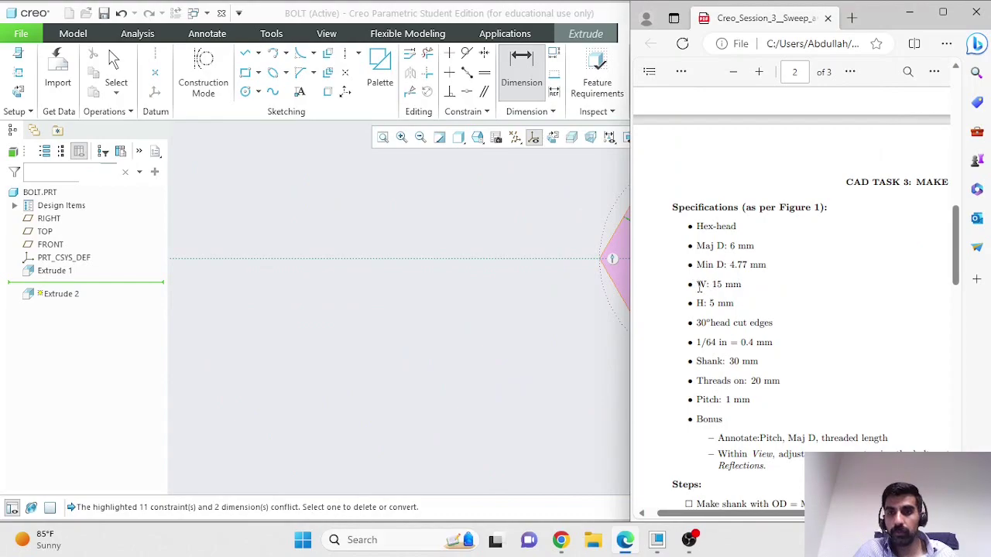
pyautogui.moveTo(698, 284); pyautogui.dragTo(742, 285)
pyautogui.click(566, 317)
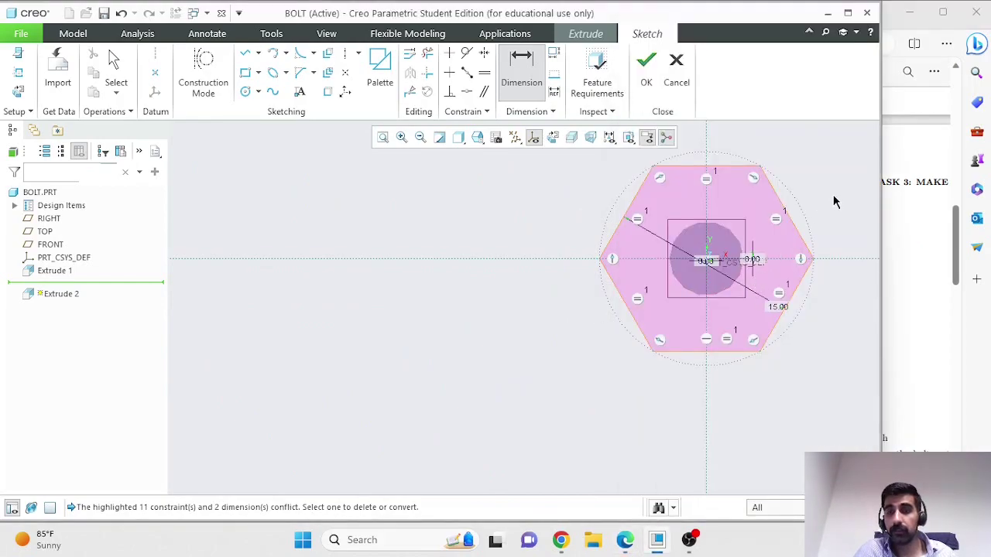
pyautogui.click(645, 64)
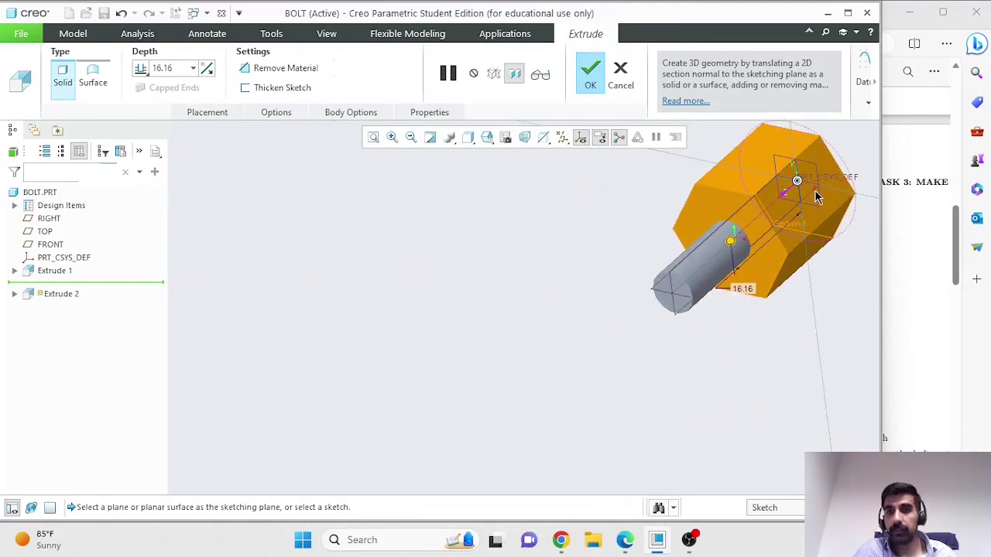
# Flip the hexagon's extrusion direction so the head extends away from the shank.
pyautogui.click(787, 191)
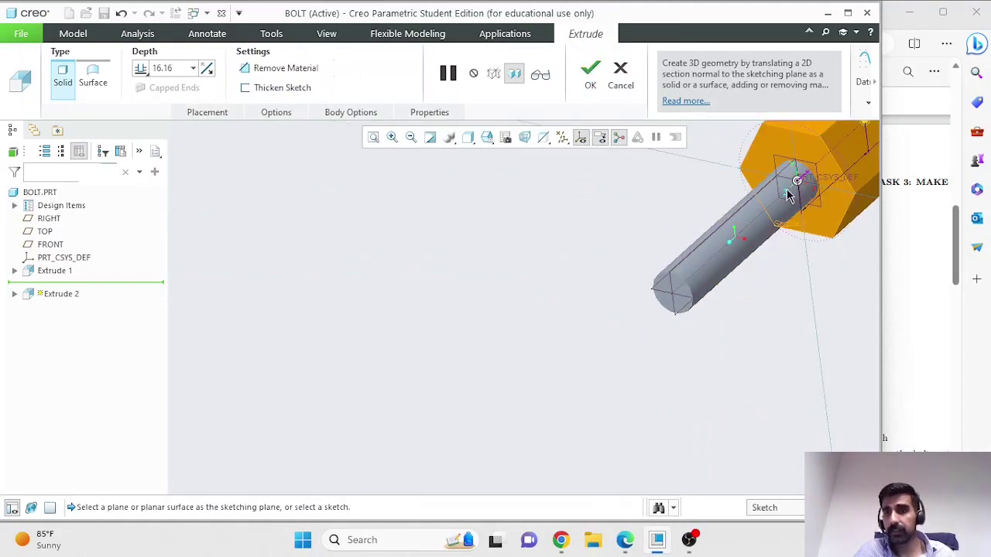
pyautogui.scroll(5, 798, 205)
pyautogui.scroll(-3, 874, 159)
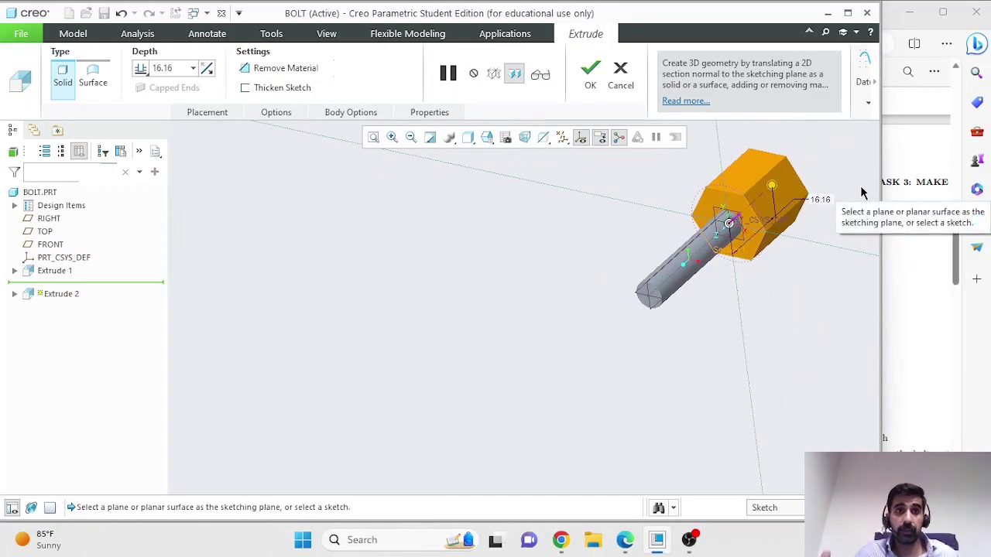
# Switch to the task PDF and check the head height H in the figure and the specifications.
pyautogui.click(901, 280)
pyautogui.scroll(-10, 786, 313)
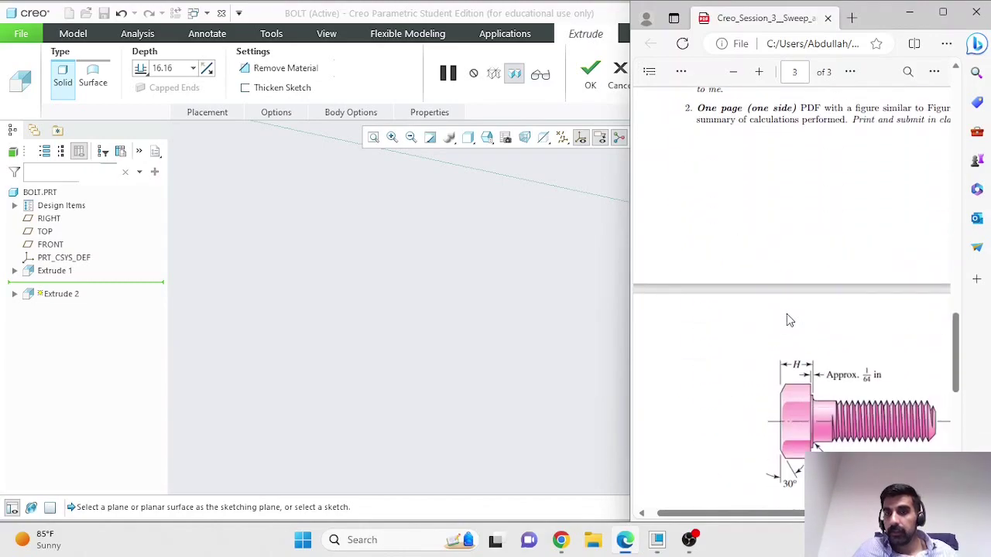
pyautogui.scroll(-2, 786, 313)
pyautogui.scroll(10, 782, 306)
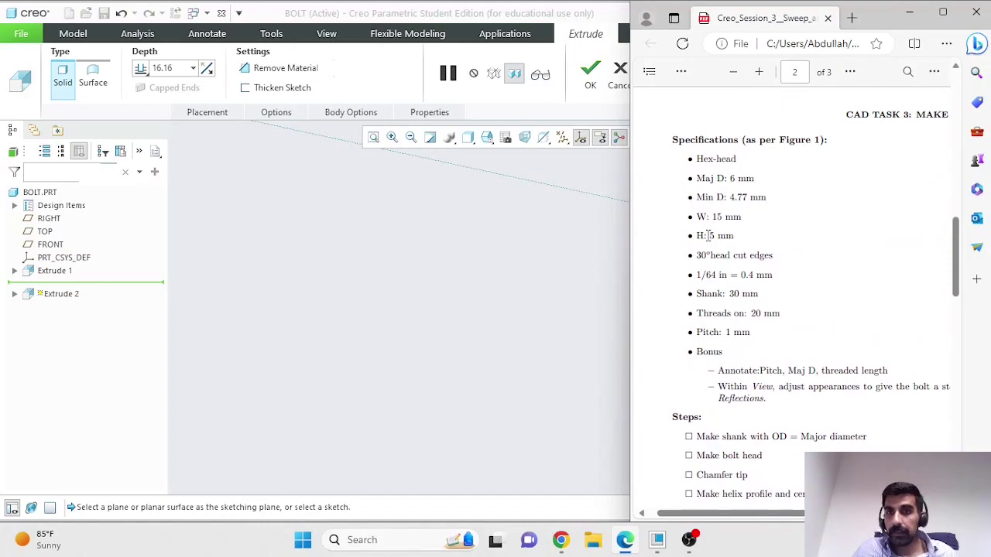
pyautogui.moveTo(697, 235); pyautogui.dragTo(737, 237)
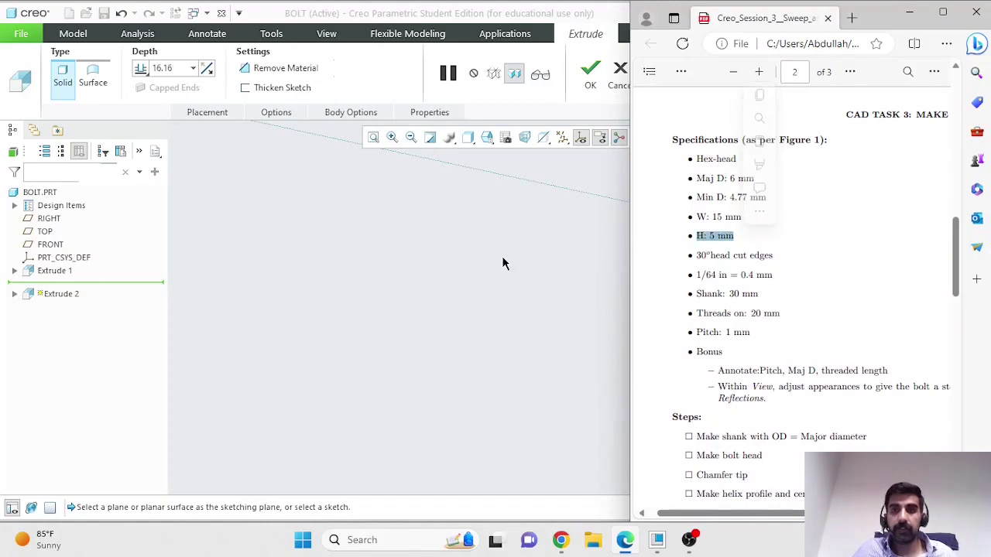
# Switch back to Creo, set the hexagonal head's extrusion depth to 5 mm and complete the extrusion.
pyautogui.click(502, 255)
pyautogui.doubleClick(172, 68)
pyautogui.write('5')
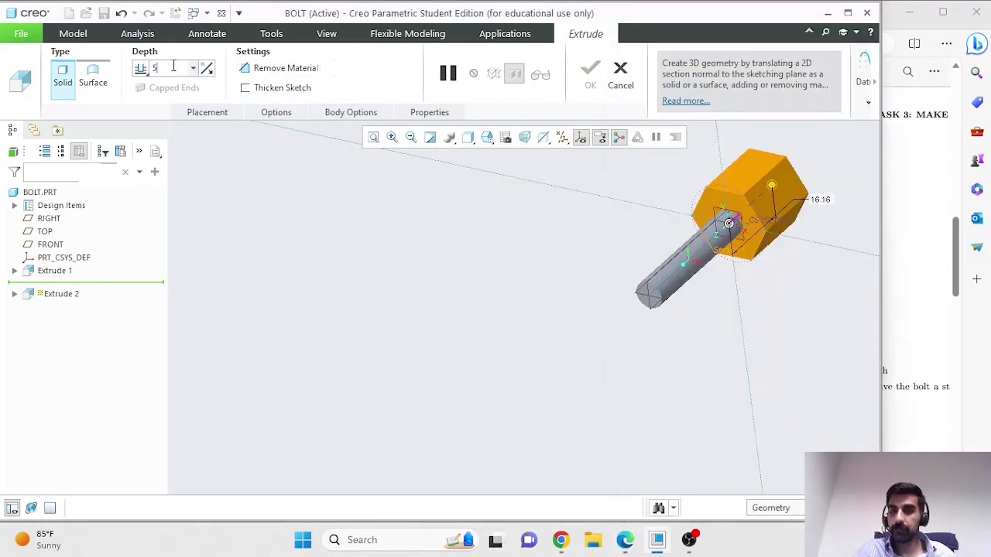
pyautogui.press('Return')
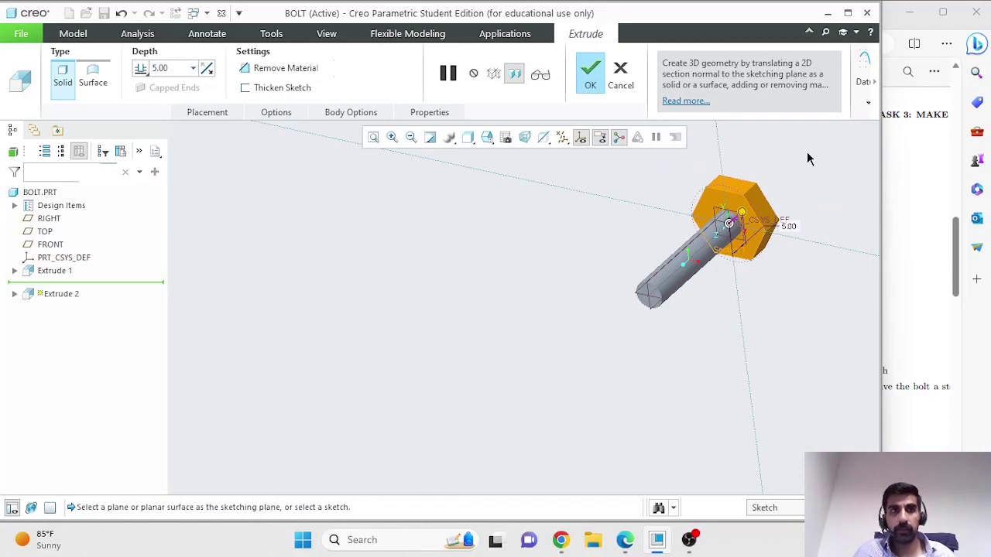
pyautogui.moveTo(809, 159); pyautogui.dragTo(785, 186, button='middle')
pyautogui.click(590, 85)
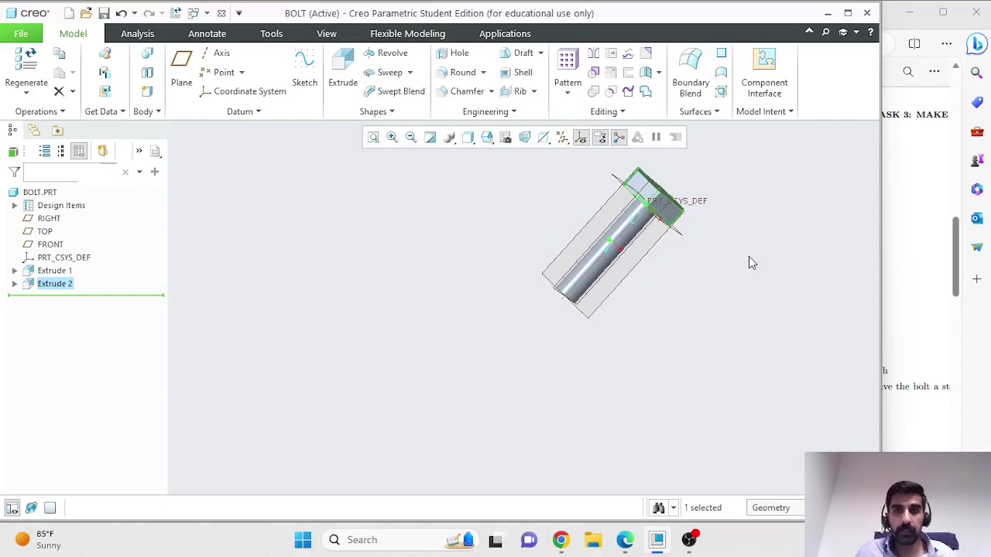
pyautogui.moveTo(764, 227); pyautogui.dragTo(656, 190, button='middle')
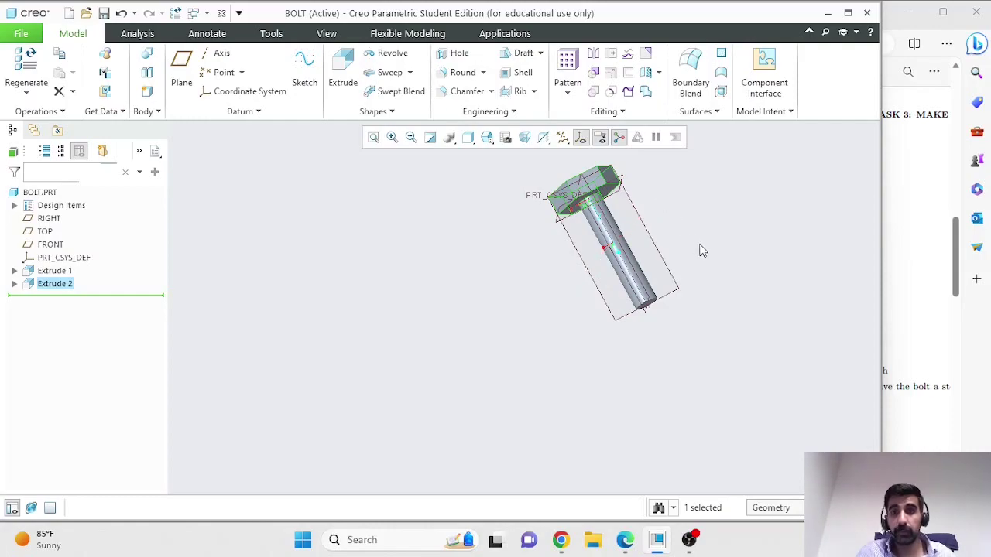
# Switch to the task PDF and examine the Steps list and how Figure 1 shows the shank's tip.
pyautogui.click(906, 301)
pyautogui.scroll(-5, 883, 312)
pyautogui.scroll(15, 880, 312)
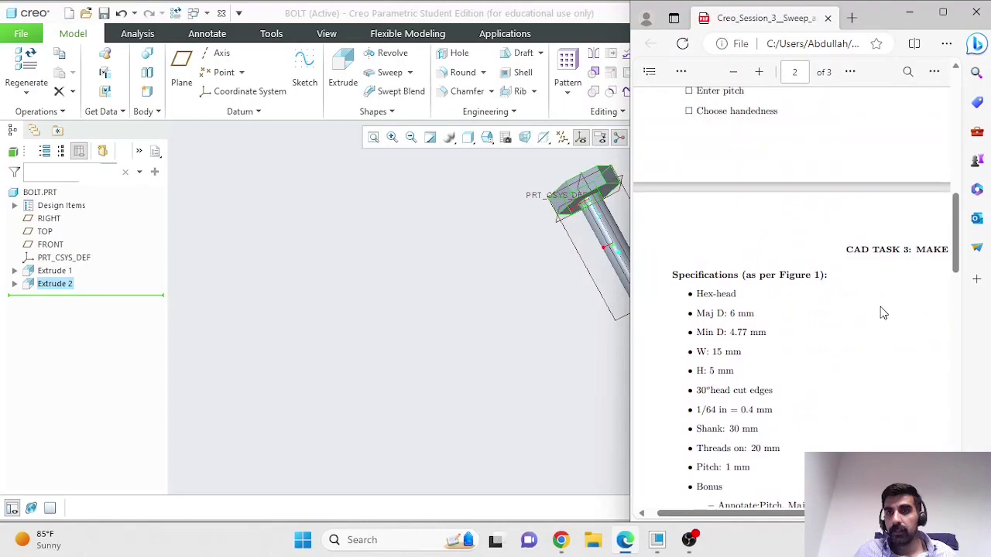
pyautogui.scroll(-3, 854, 345)
pyautogui.scroll(-20, 789, 436)
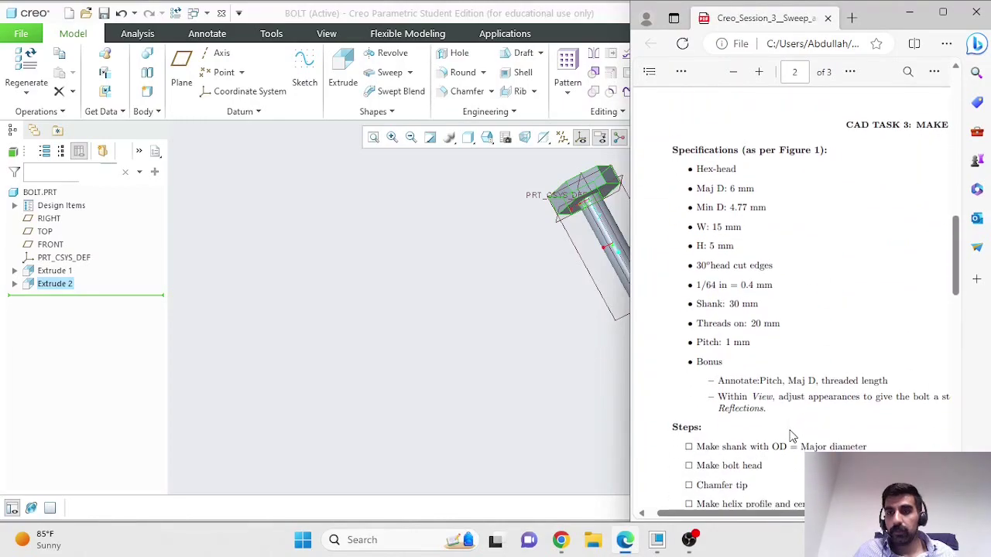
pyautogui.moveTo(765, 515); pyautogui.dragTo(807, 513)
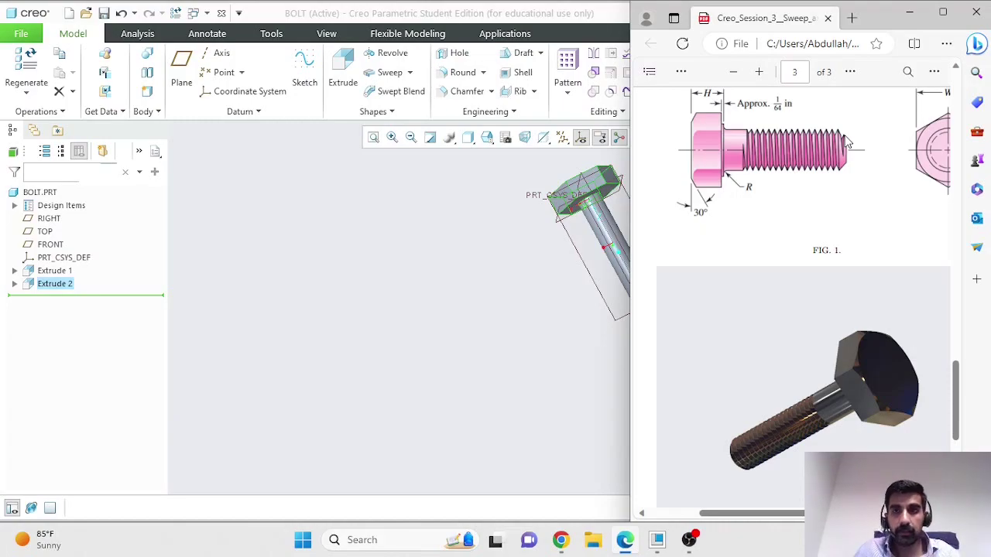
# Return to Creo and add a D x D edge chamfer of 0.60 mm to the circular edge at the shank's free end.
pyautogui.click(519, 308)
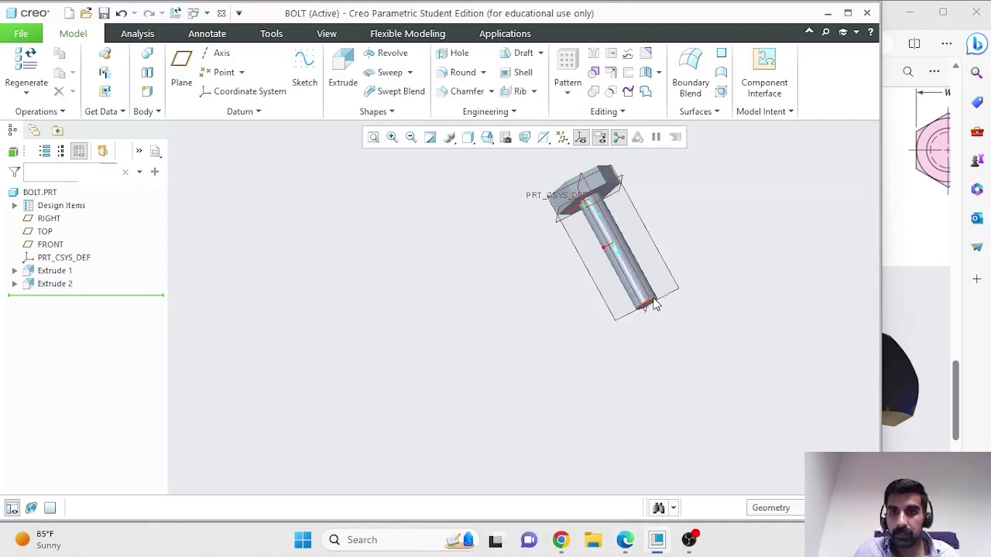
pyautogui.click(645, 304)
pyautogui.scroll(-4, 647, 303)
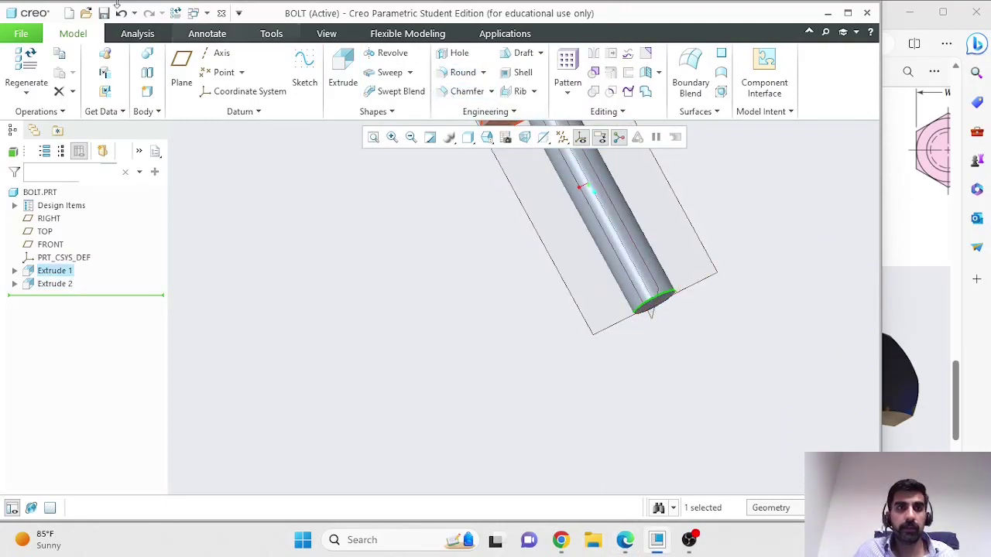
pyautogui.click(457, 91)
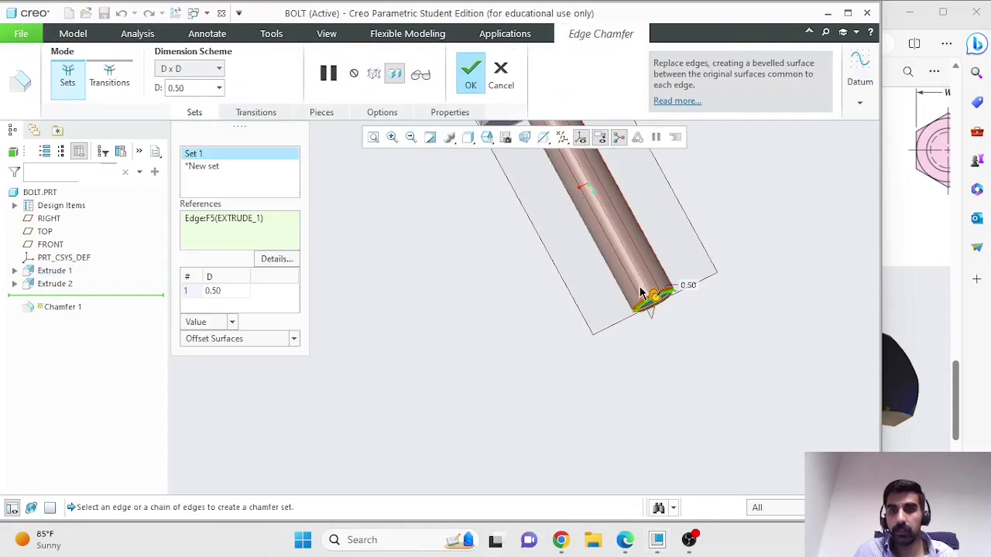
pyautogui.click(203, 87)
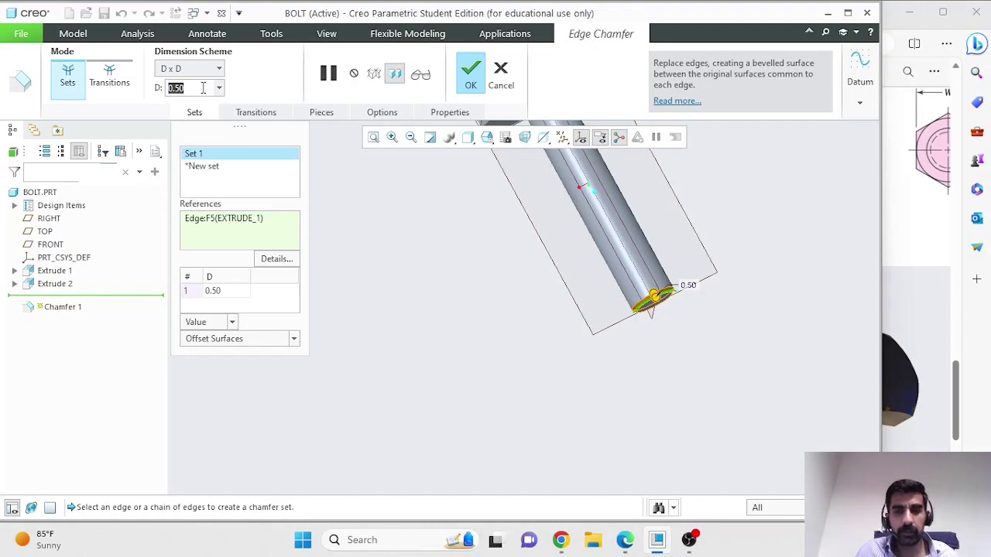
pyautogui.write('0.60')
pyautogui.press('Return')
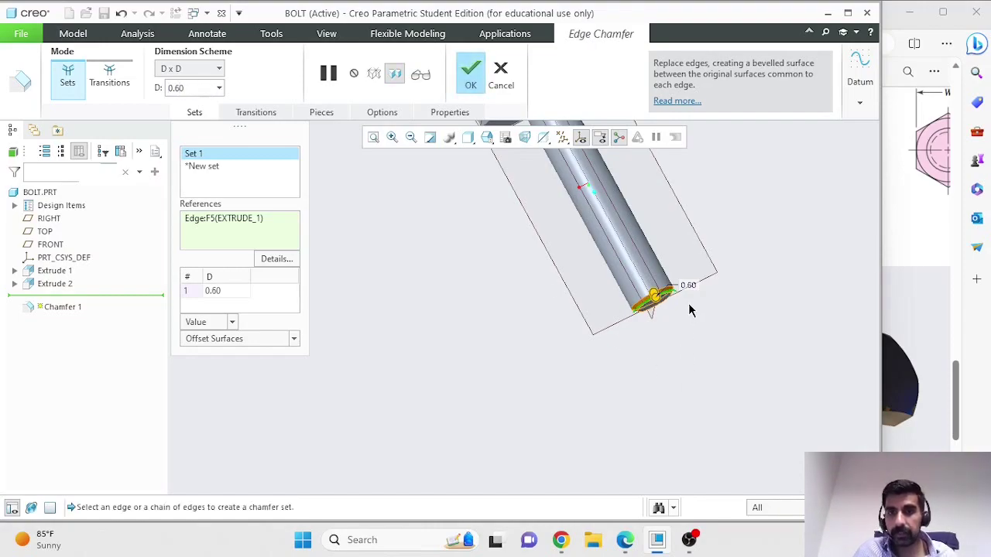
pyautogui.scroll(-3, 670, 308)
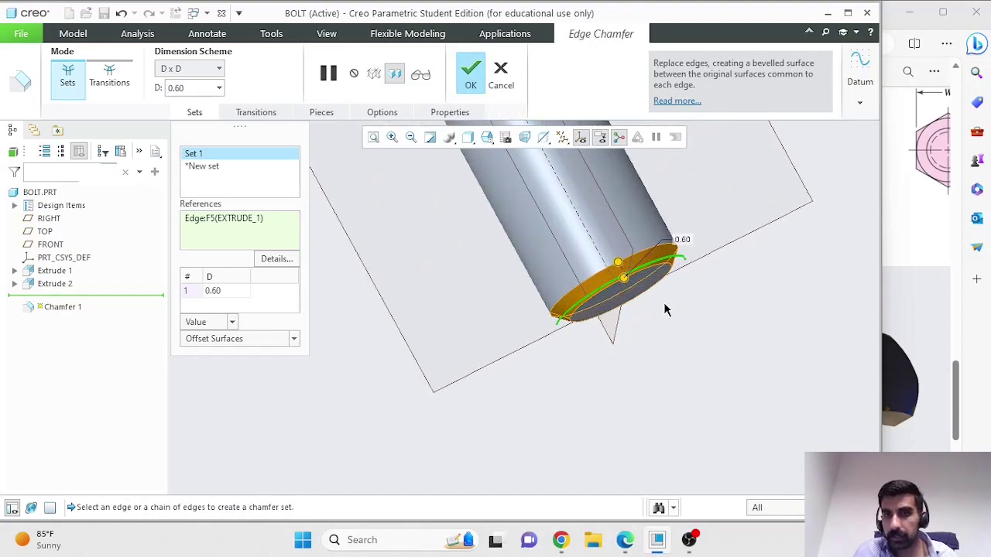
pyautogui.click(470, 70)
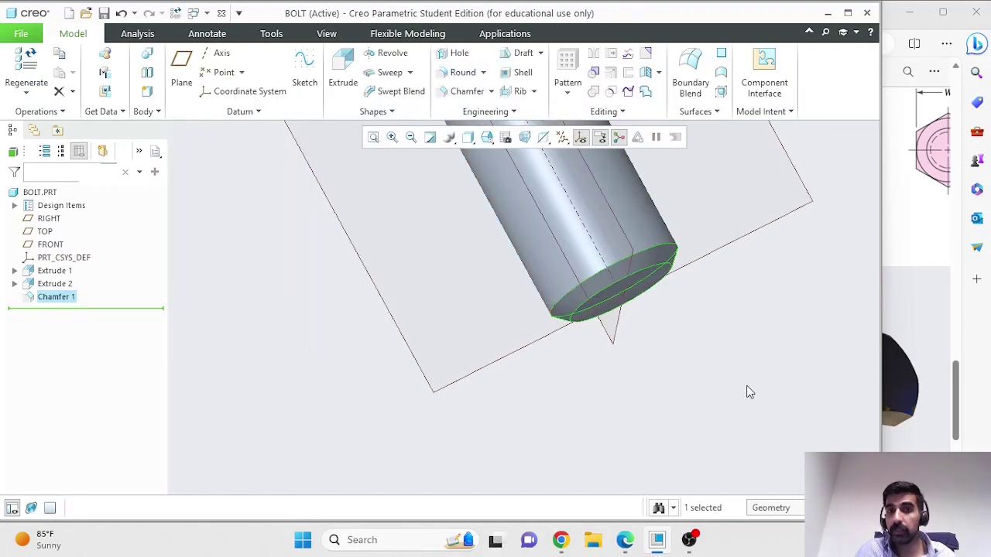
# Switch to the task PDF and review Figure 1 and the Steps list for the operation following the tip chamfer.
pyautogui.scroll(5, 746, 391)
pyautogui.moveTo(795, 356); pyautogui.dragTo(583, 420, button='middle')
pyautogui.click(891, 256)
pyautogui.scroll(-10, 883, 248)
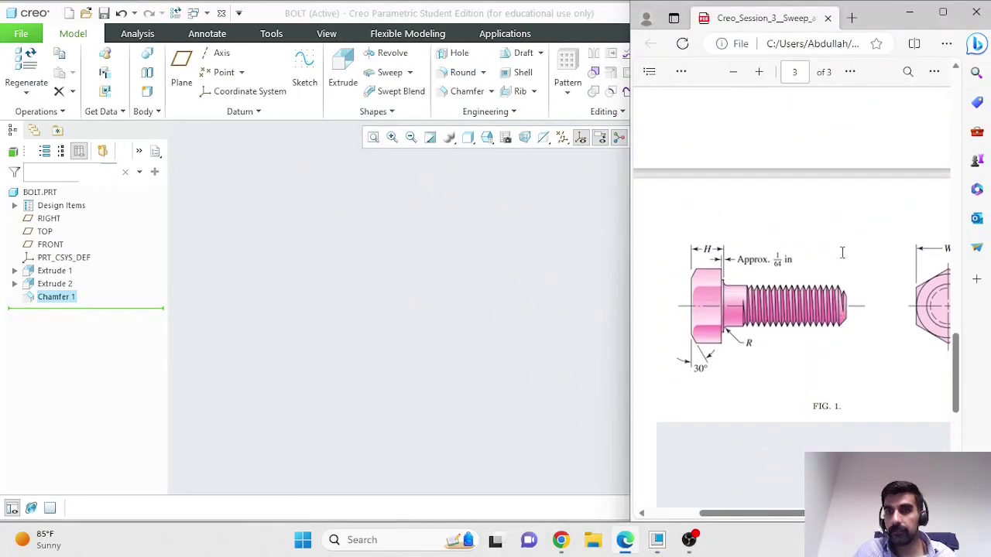
pyautogui.moveTo(801, 513); pyautogui.dragTo(752, 514)
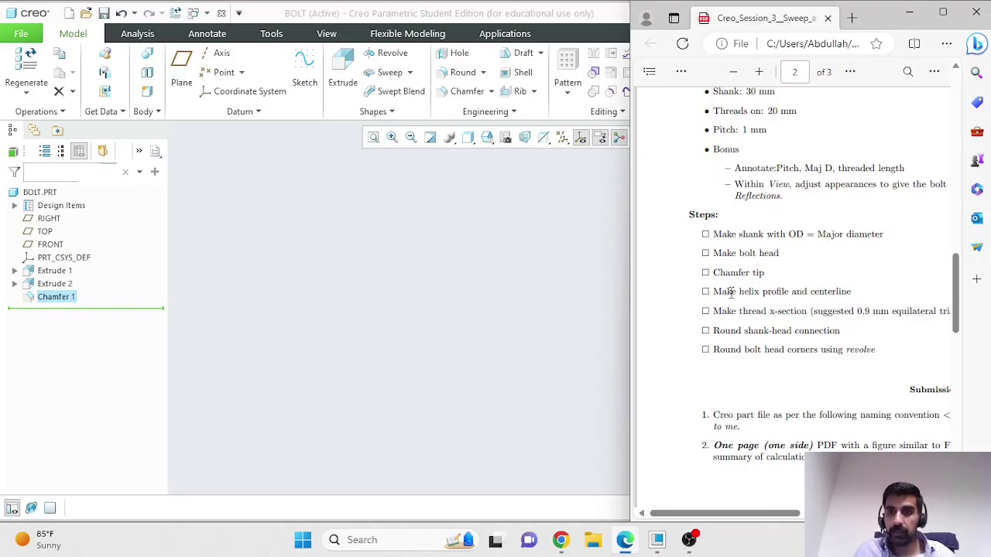
# Switch back to Creo and start a new sketch on the RIGHT datum plane.
pyautogui.click(581, 293)
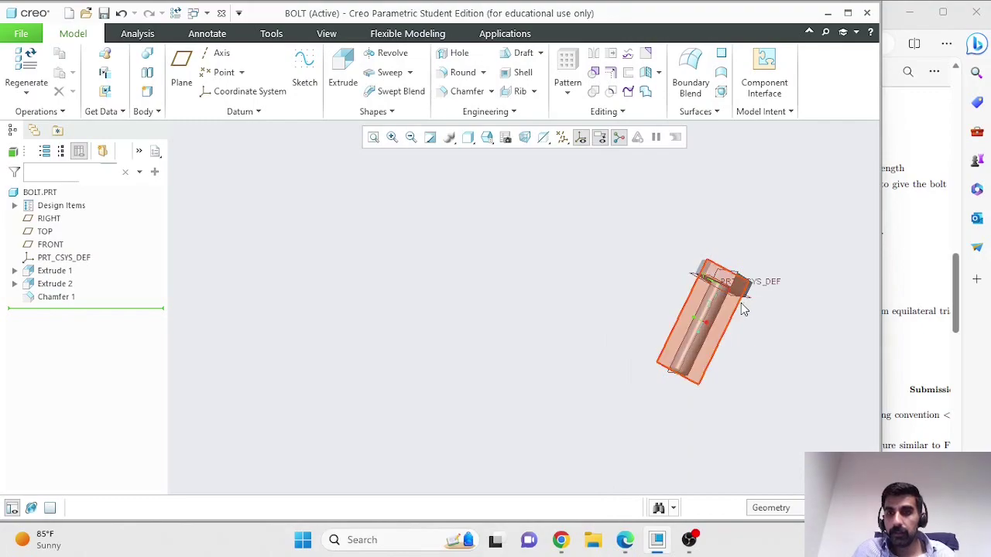
pyautogui.click(742, 308)
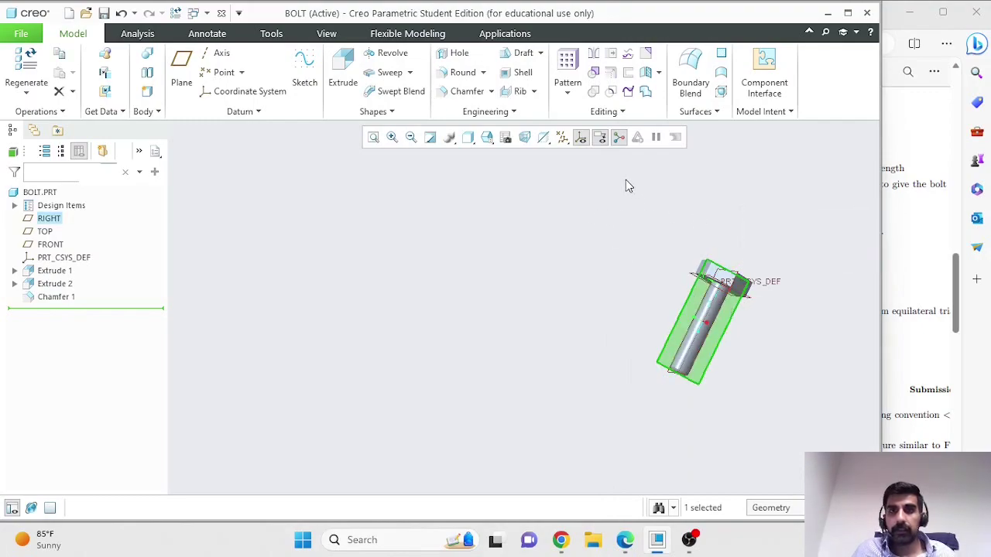
pyautogui.scroll(-4, 773, 279)
pyautogui.moveTo(768, 305)
pyautogui.mouseDown(button='middle')
pyautogui.moveTo(719, 321)
pyautogui.moveTo(751, 301)
pyautogui.mouseUp(button='middle')
pyautogui.click(310, 63)
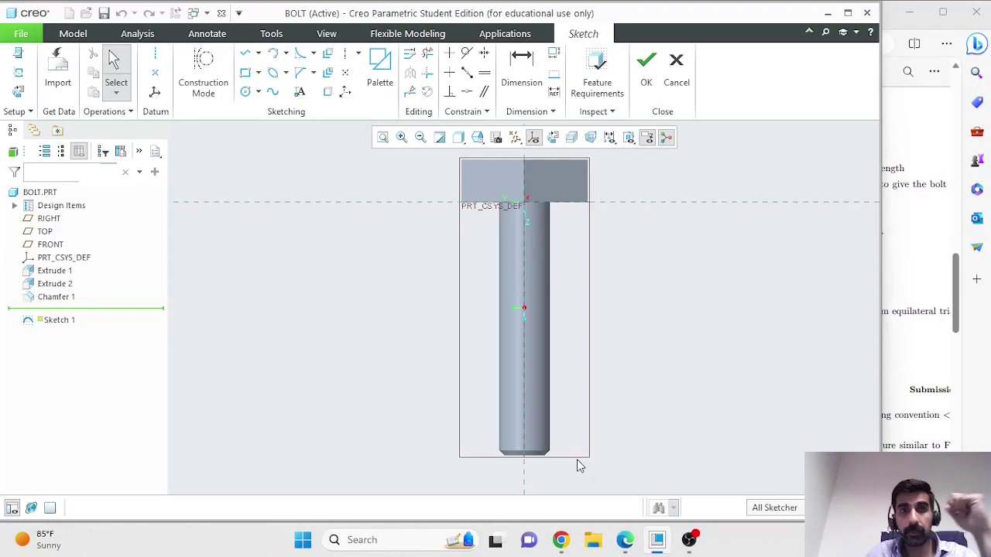
# Sketch a horizontal construction line about 3.9 mm long along the shank's tip edge, extending outward past the shank's side.
pyautogui.click(244, 53)
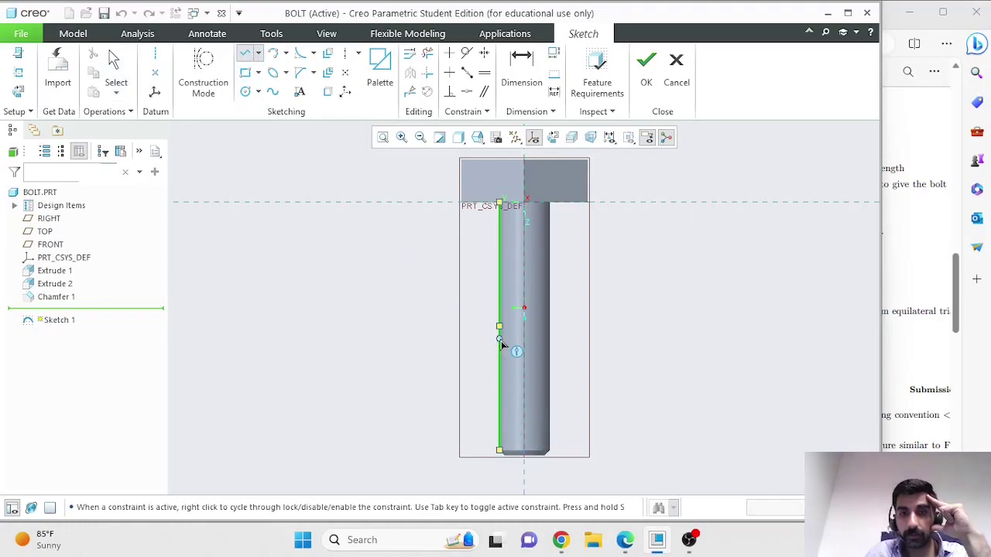
pyautogui.scroll(3, 500, 458)
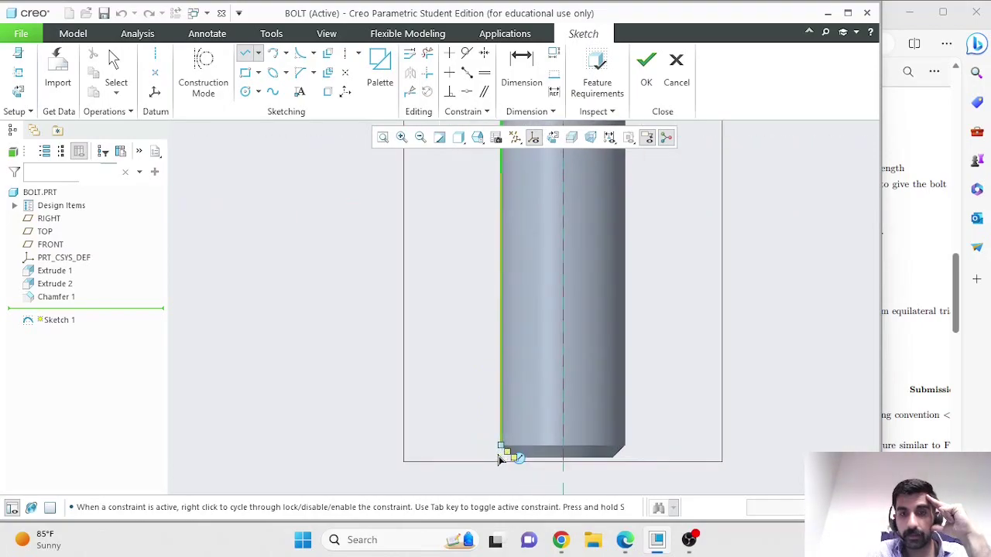
pyautogui.scroll(2, 502, 458)
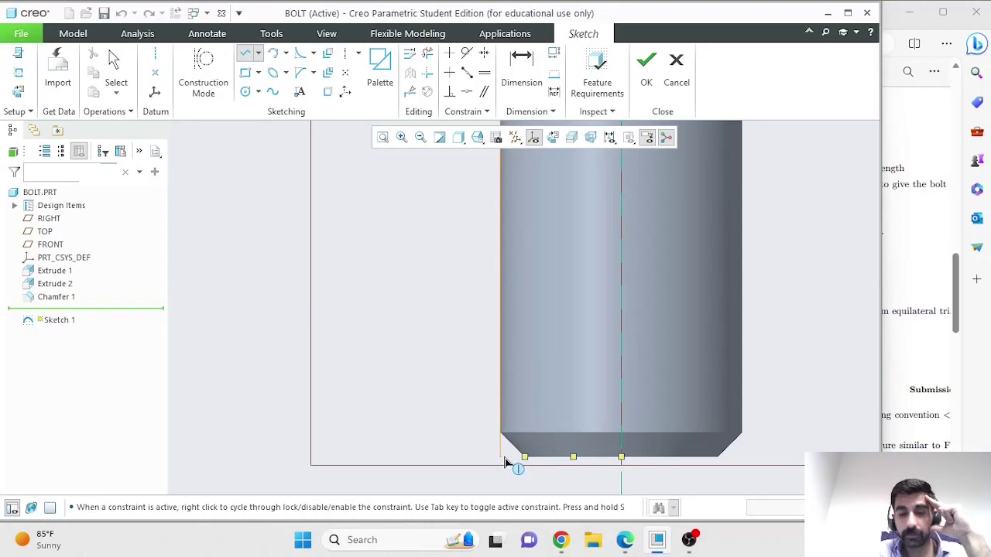
pyautogui.middleClick(504, 462)
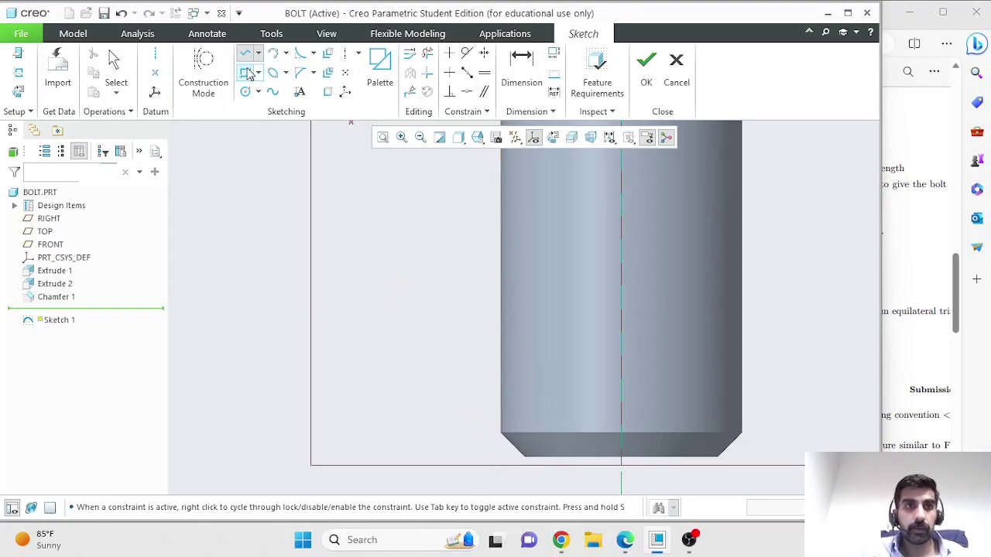
pyautogui.click(203, 74)
pyautogui.click(579, 458)
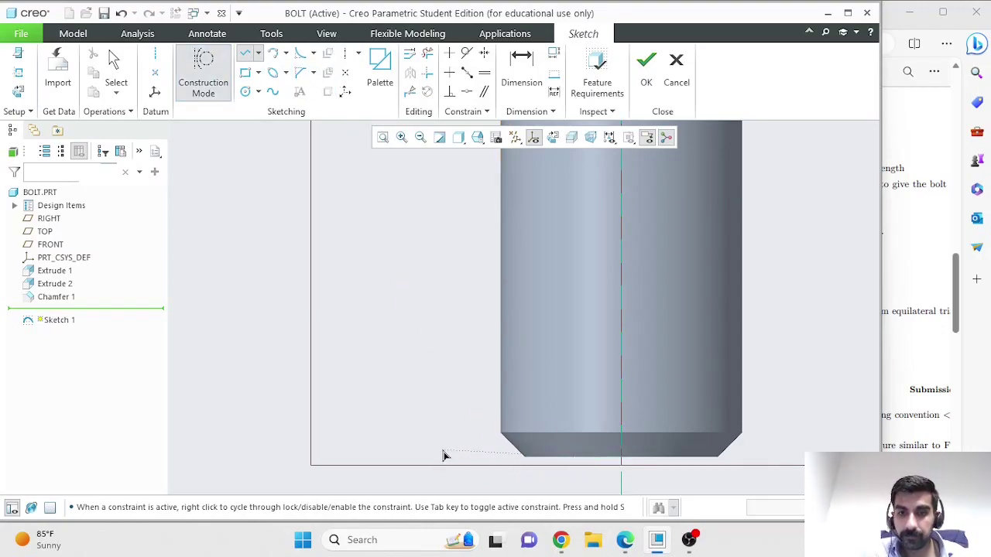
pyautogui.click(414, 456)
pyautogui.middleClick(418, 410)
# Turn off construction mode and sketch a vertical line about 7.1 mm long on the shank's side edge, ending on the construction line.
pyautogui.click(215, 68)
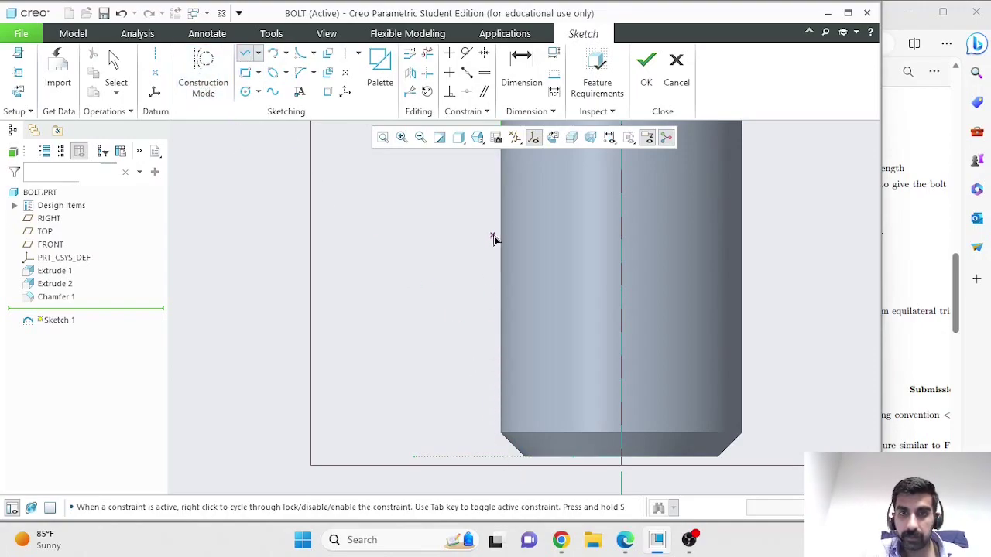
pyautogui.click(501, 172)
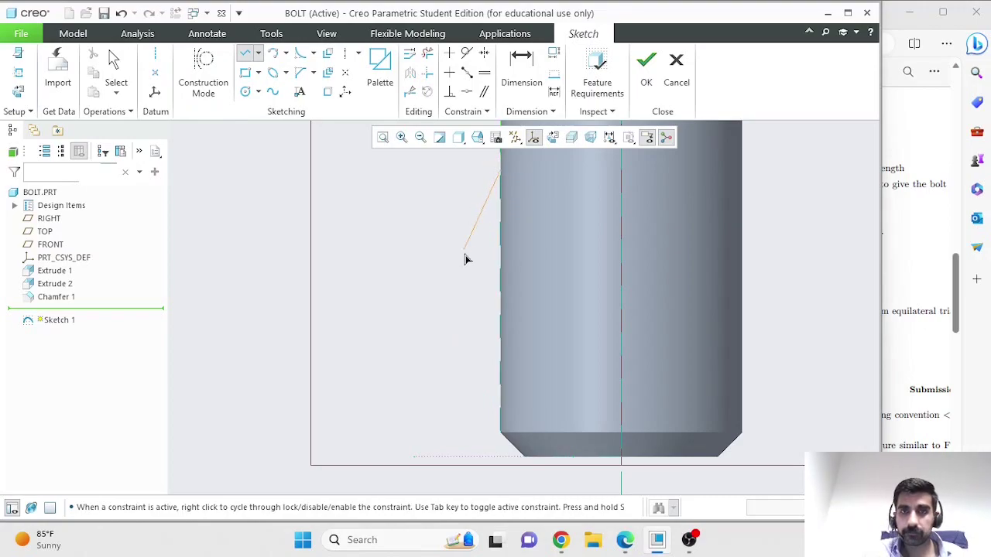
pyautogui.click(500, 457)
pyautogui.middleClick(438, 368)
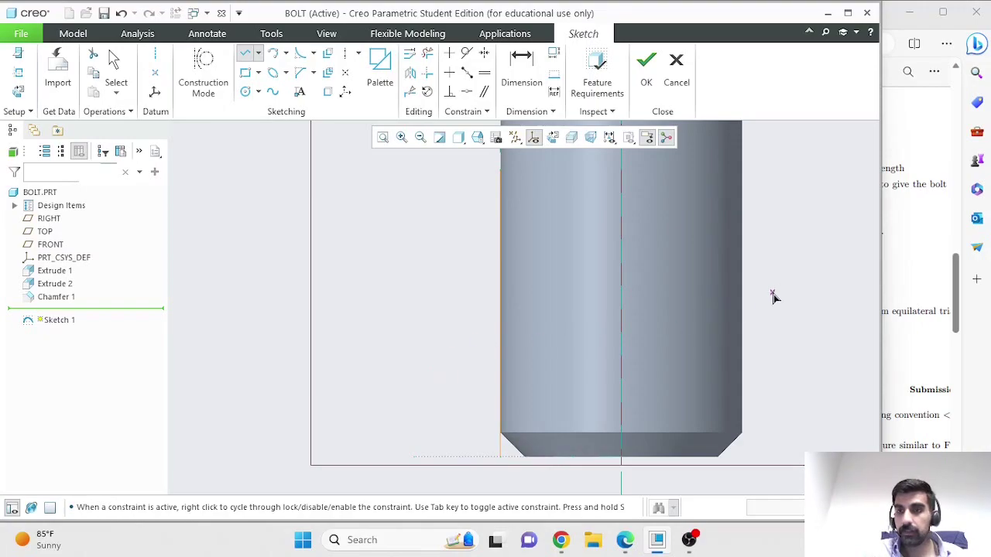
pyautogui.middleClick(440, 312)
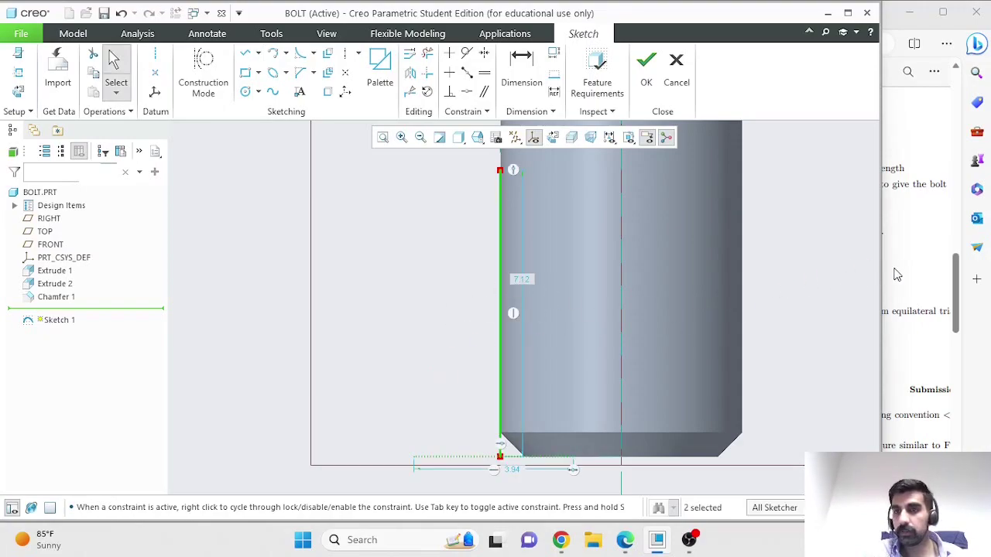
# Check the thread length in the task PDF and set the vertical profile line's length to 20 mm.
pyautogui.scroll(3, 907, 271)
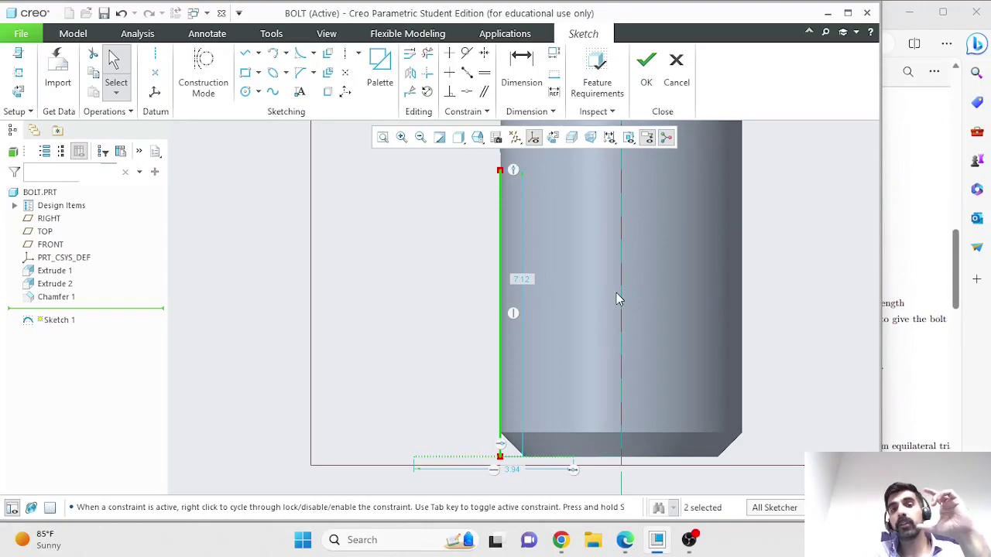
pyautogui.doubleClick(521, 278)
pyautogui.write('30')
pyautogui.press('Return')
pyautogui.scroll(8, 522, 278)
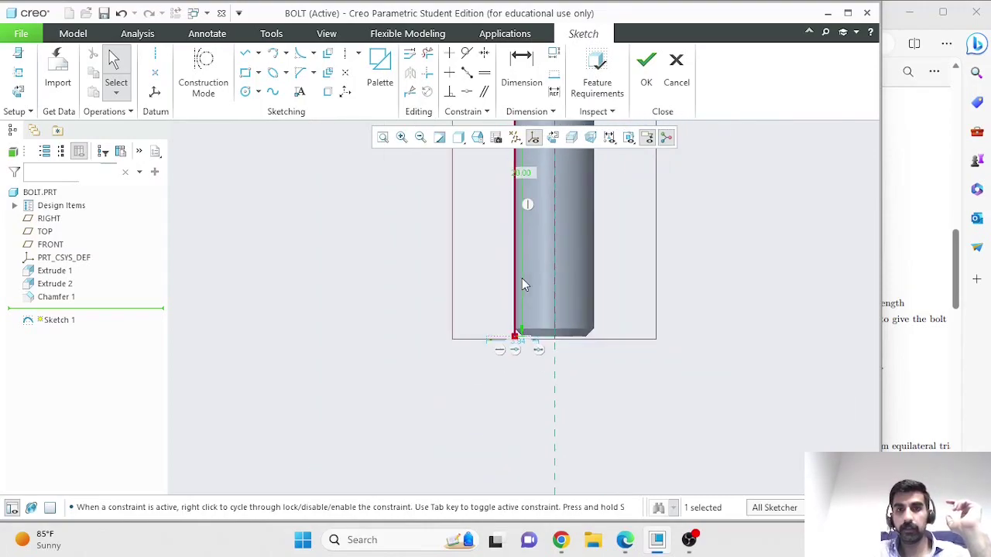
pyautogui.scroll(-8, 551, 168)
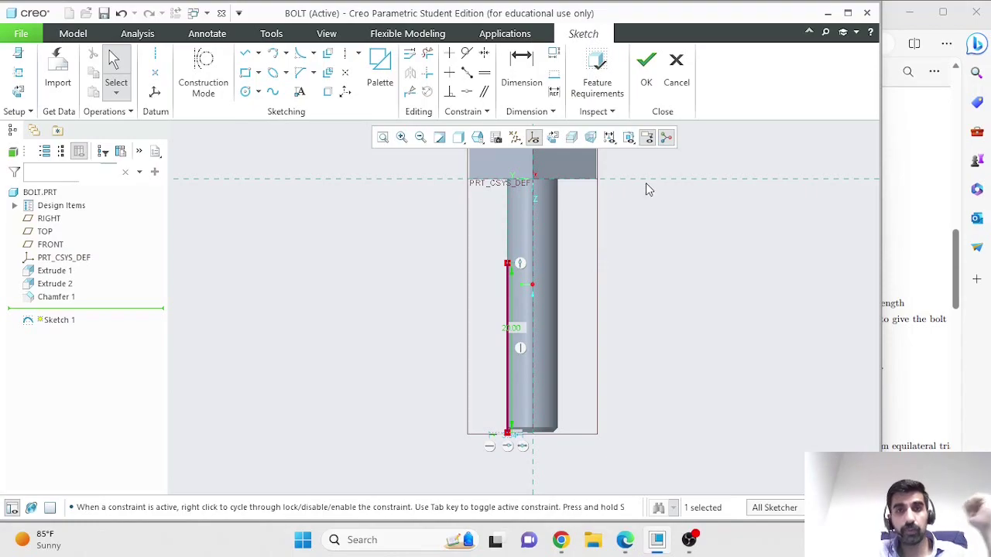
# Add a vertical centerline along the shank's axis and complete the sketch.
pyautogui.click(346, 52)
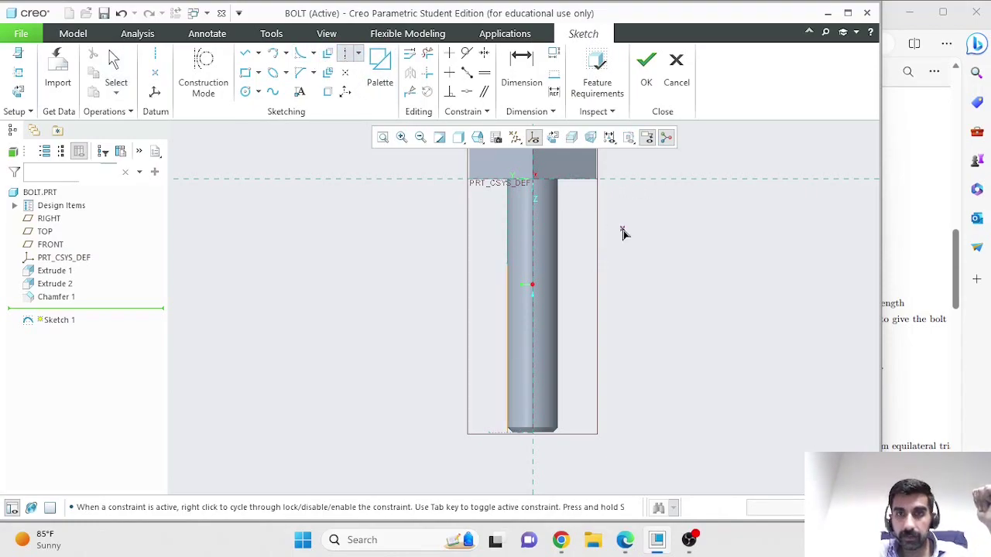
pyautogui.click(534, 201)
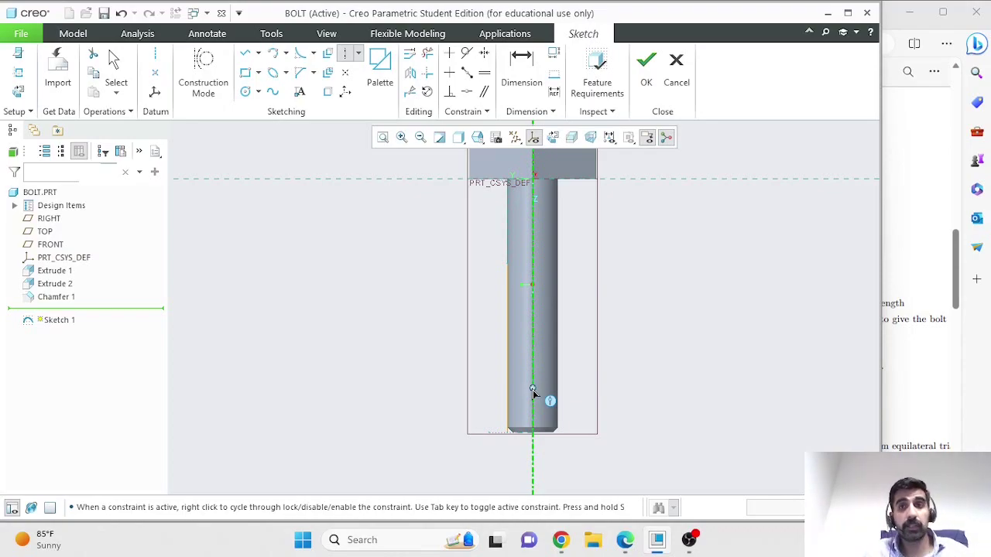
pyautogui.click(646, 62)
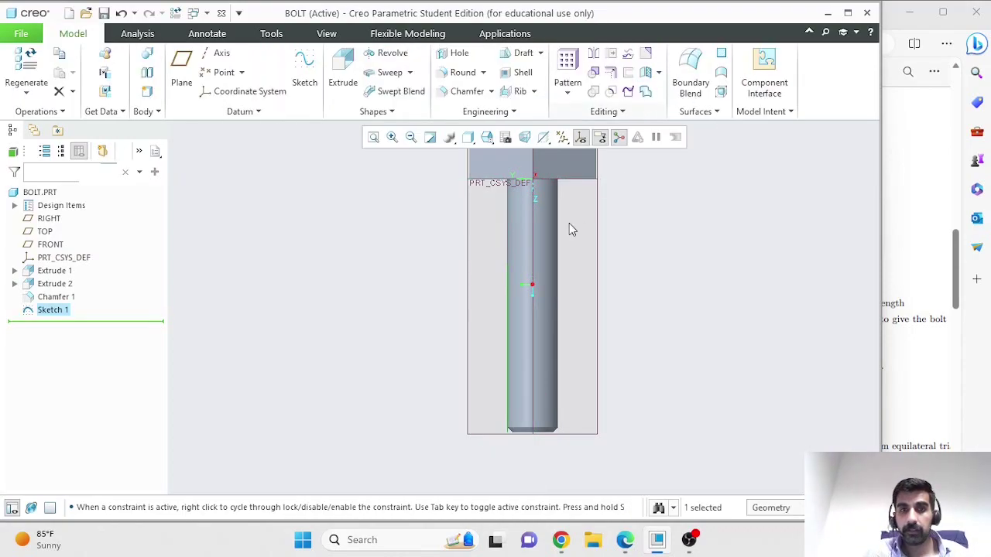
# Rename the new sketch in the model tree as HelixProfile.
pyautogui.click(52, 312)
pyautogui.click(52, 311)
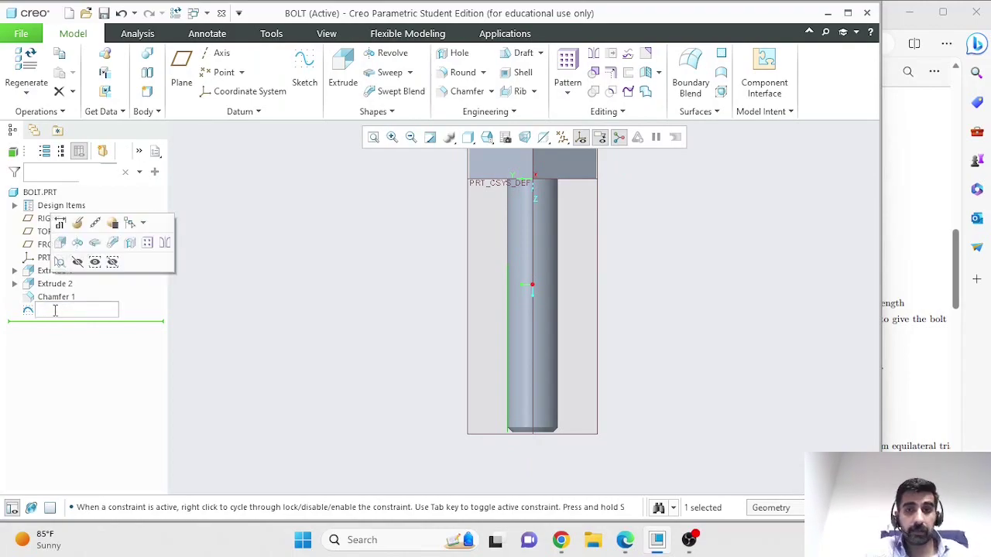
pyautogui.write('HelixProfile')
pyautogui.press('Return')
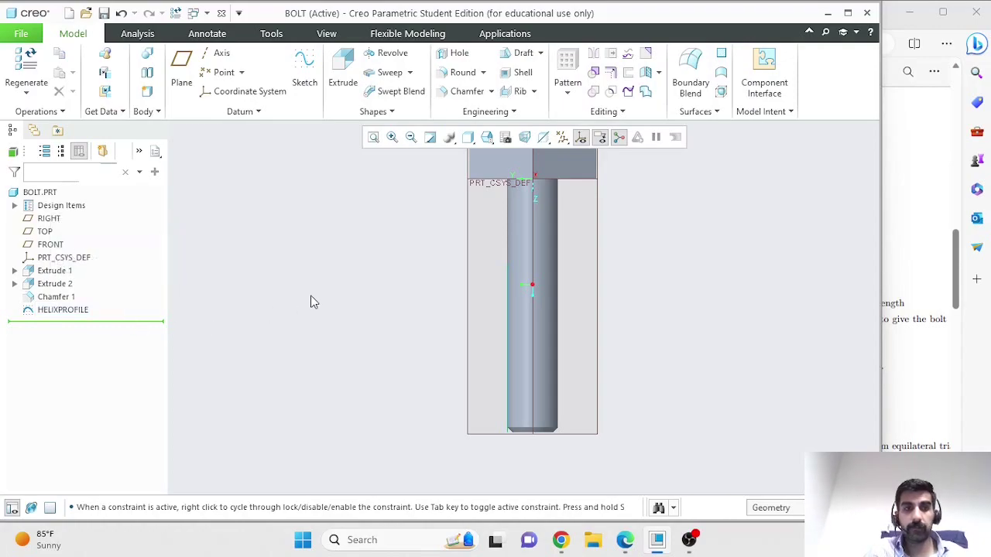
pyautogui.click(65, 312)
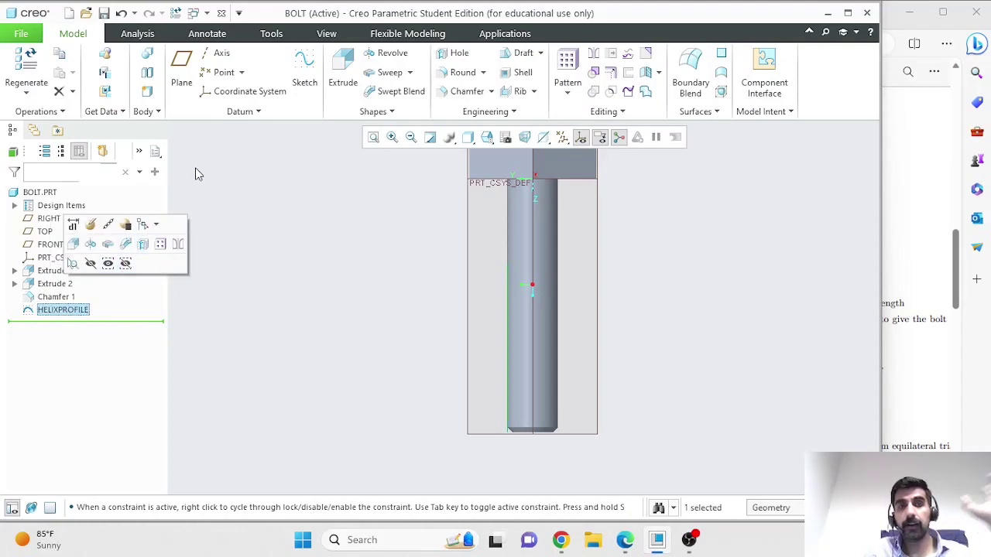
pyautogui.click(242, 207)
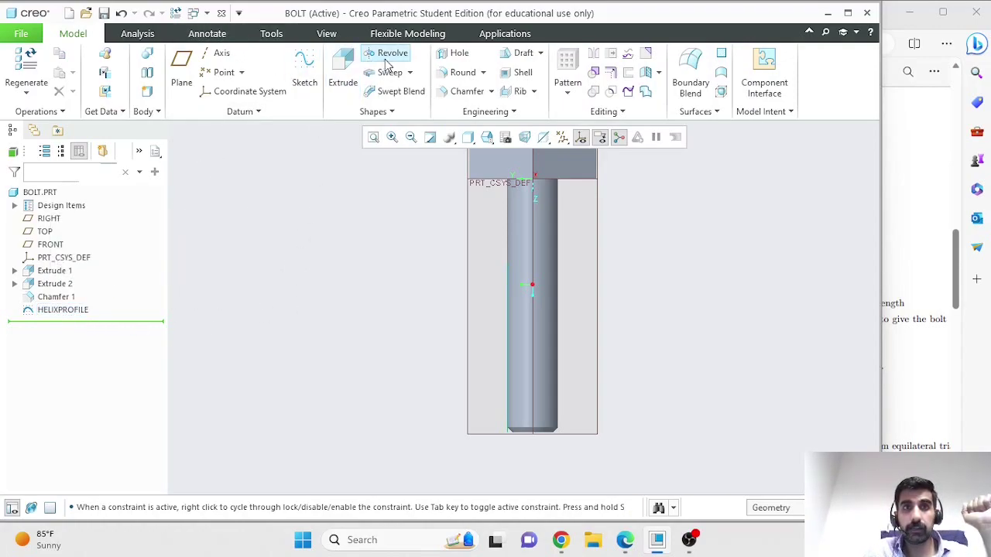
# Start a Helical Sweep with the HELIXPROFILE sketch as its helix profile and flip the start point to the shank's tip.
pyautogui.click(411, 73)
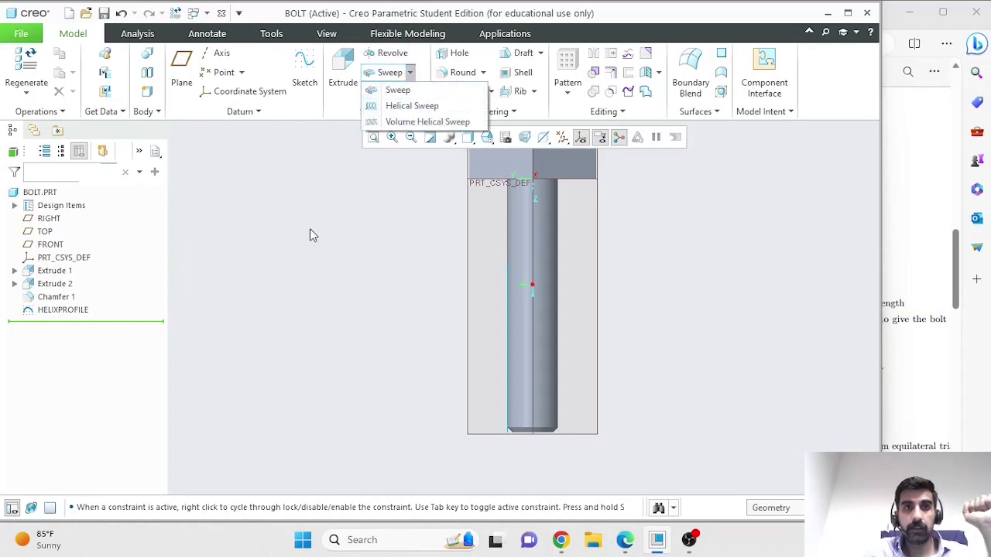
pyautogui.click(64, 311)
pyautogui.click(410, 73)
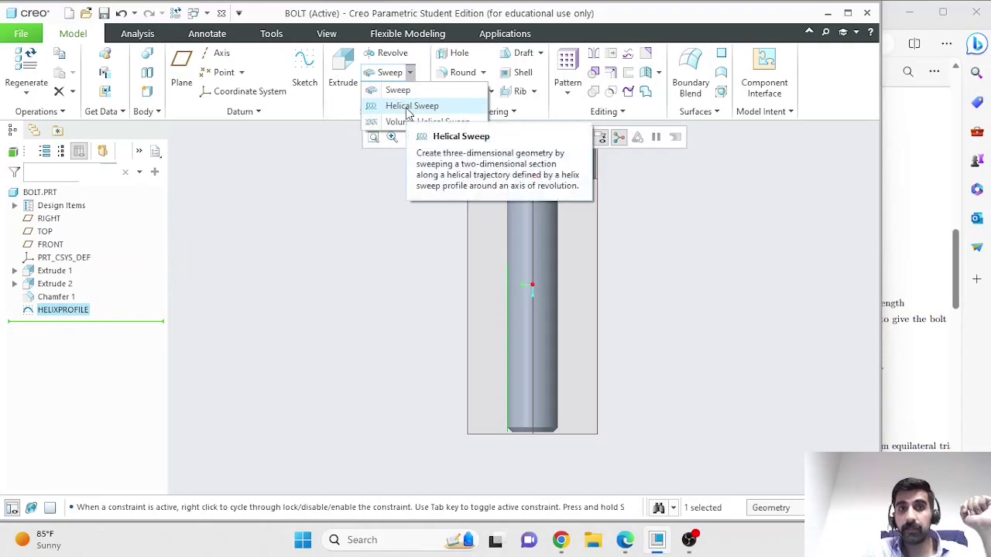
pyautogui.click(411, 107)
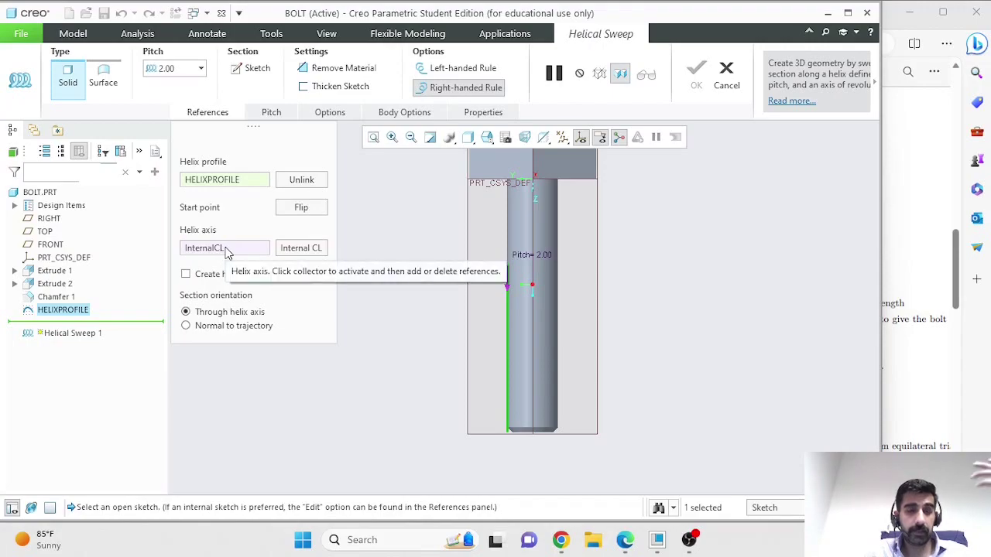
pyautogui.click(508, 285)
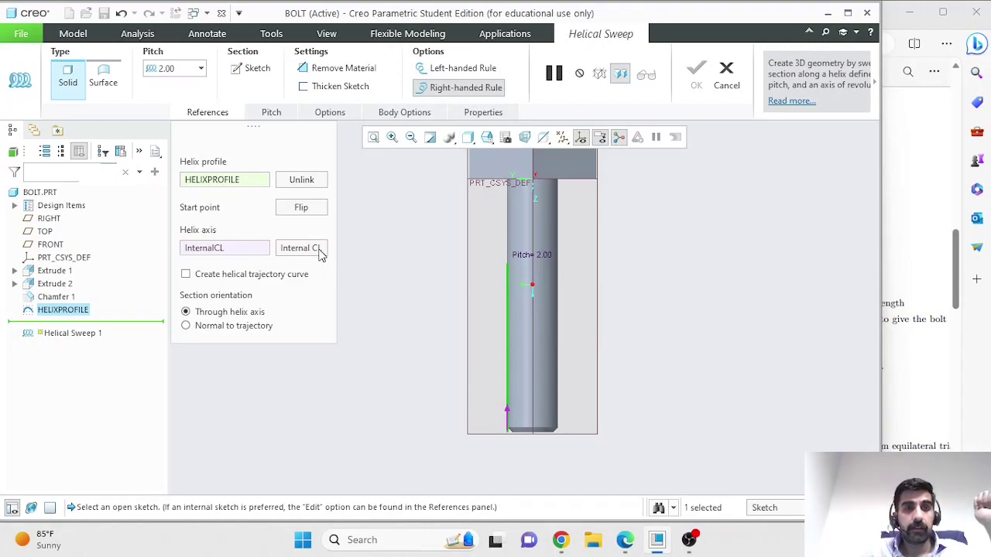
# Switch to the task PDF and examine the thread specifications, marking the minor diameter line.
pyautogui.click(901, 243)
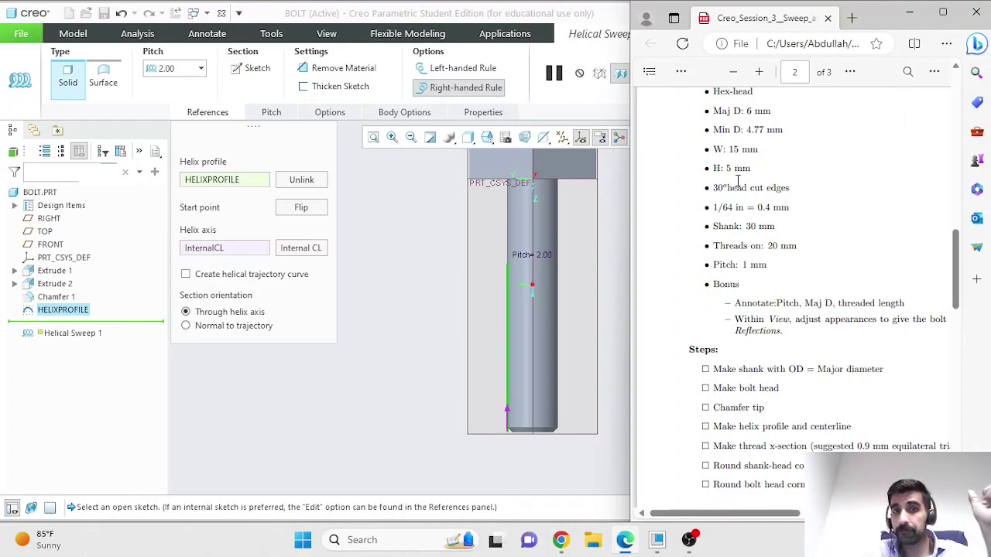
pyautogui.scroll(1, 738, 180)
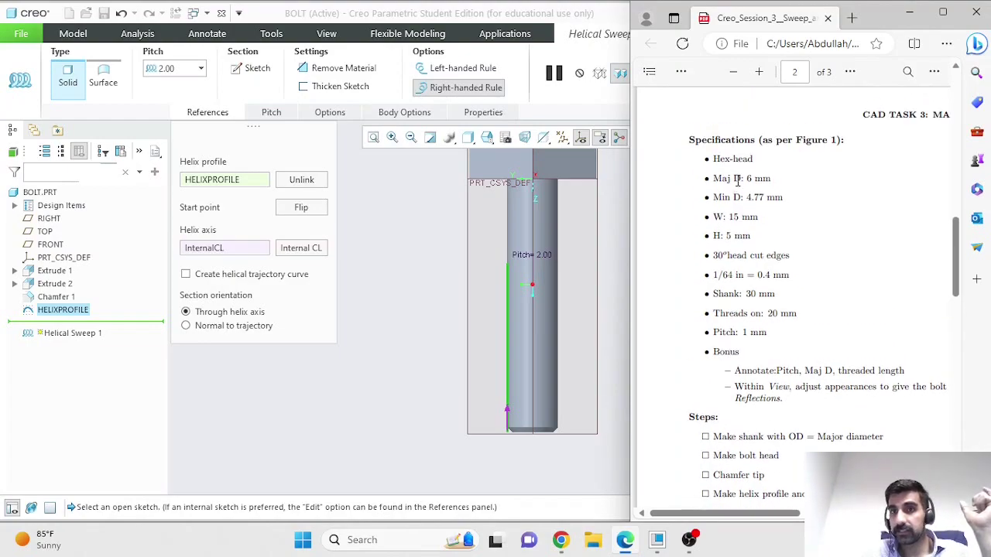
pyautogui.moveTo(713, 198); pyautogui.dragTo(785, 200)
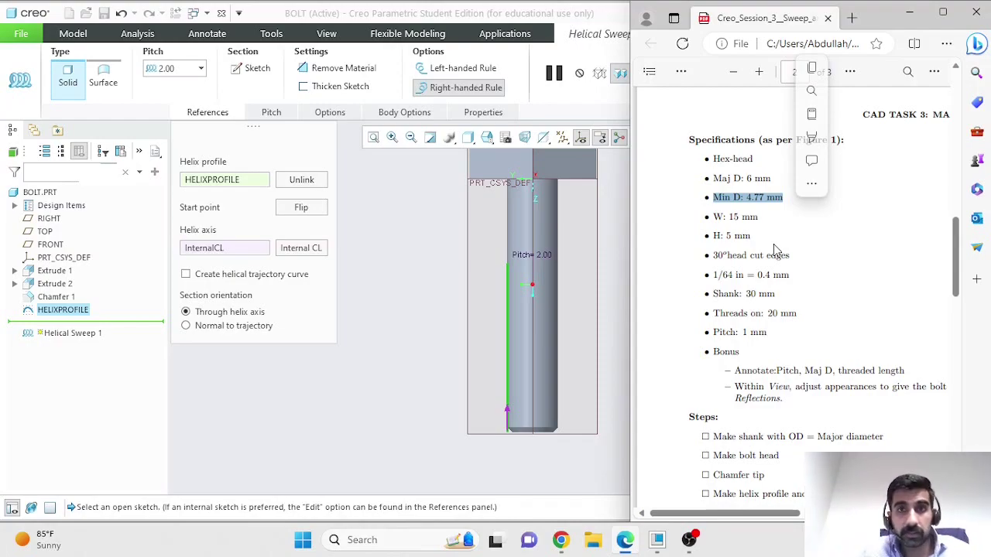
# Return to Creo, open the helical sweep's section sketch and draw a slanted line across the chamfered corner, from the tip line to the shank's side.
pyautogui.click(618, 270)
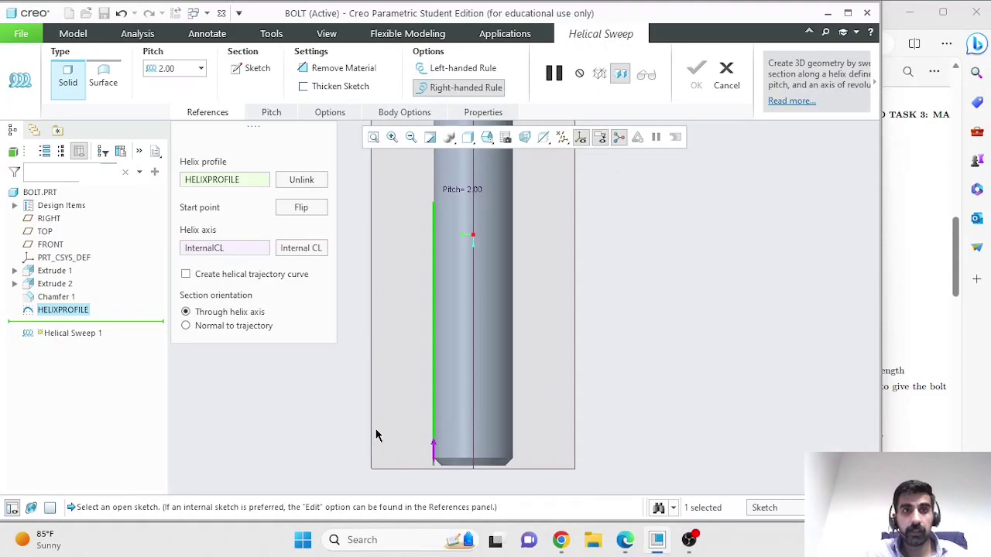
pyautogui.click(258, 69)
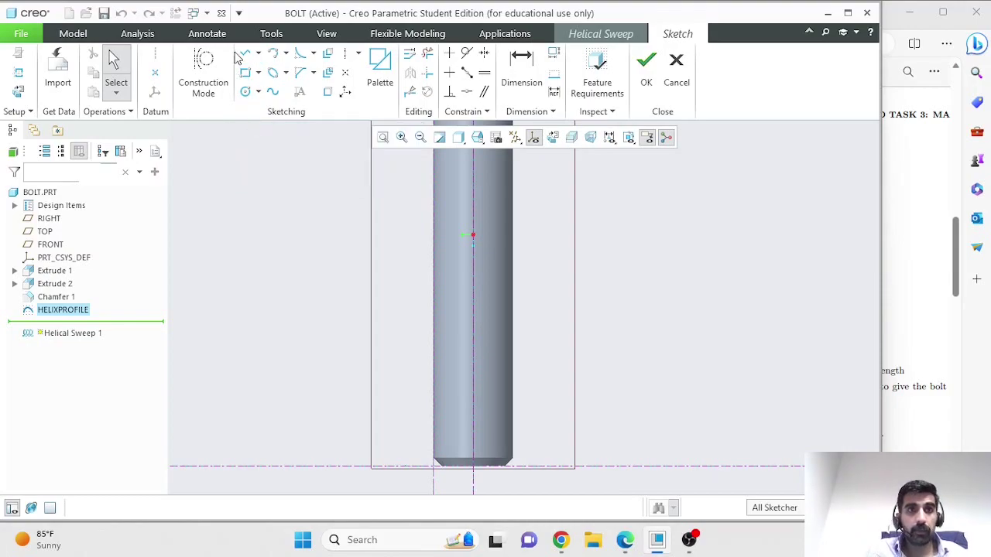
pyautogui.click(245, 53)
pyautogui.scroll(-5, 409, 422)
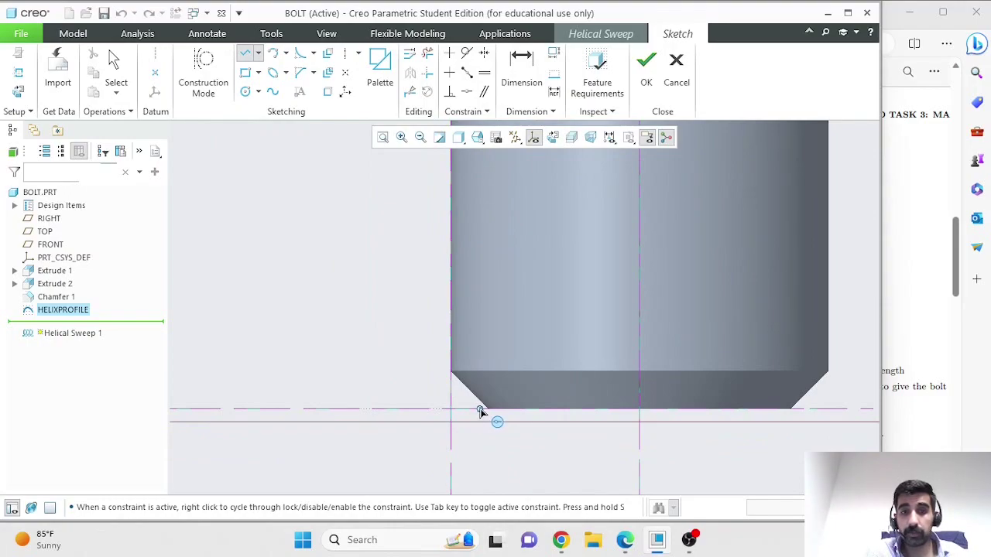
pyautogui.click(481, 409)
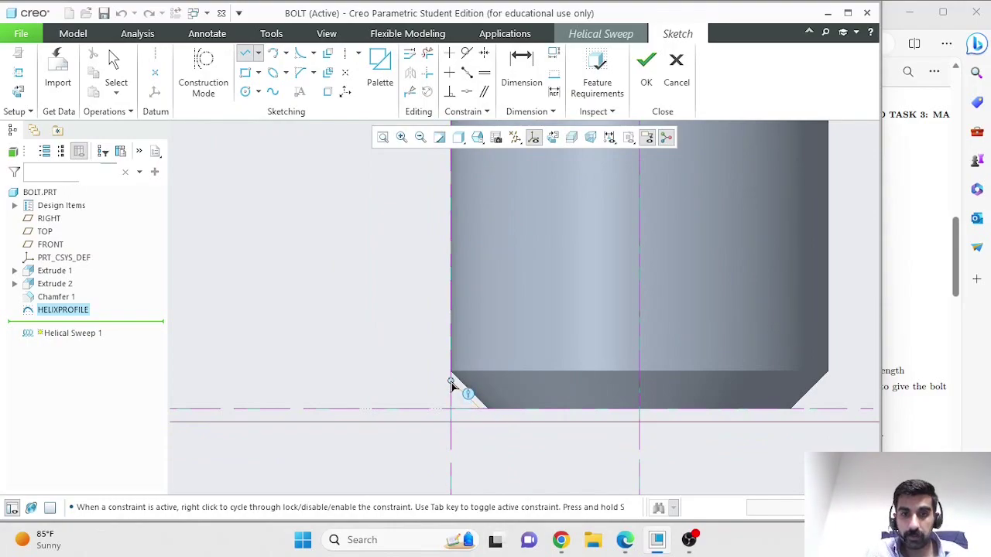
pyautogui.click(452, 379)
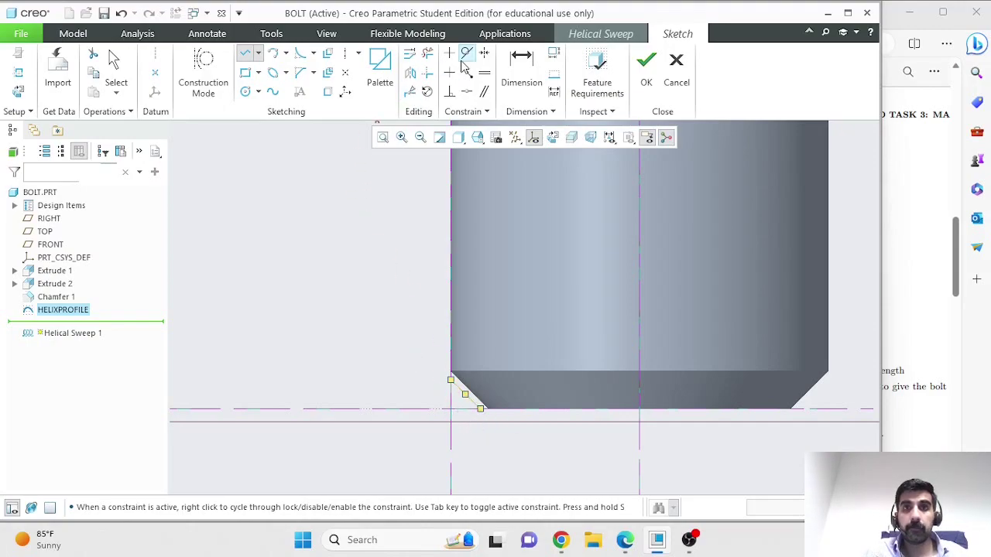
# Dimension the angle between the slanted line and the tip reference line and set it to 45 degrees.
pyautogui.click(521, 66)
pyautogui.click(463, 393)
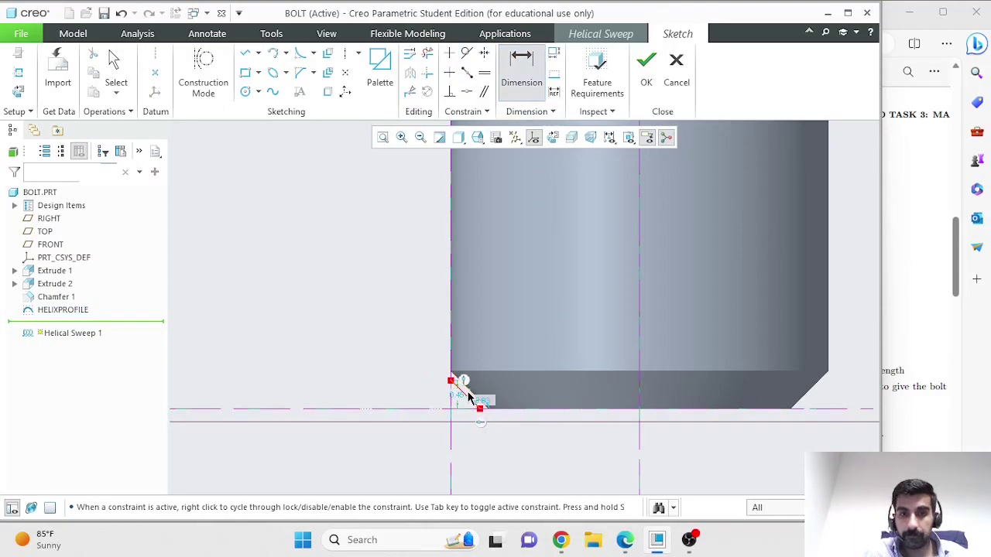
pyautogui.click(465, 408)
pyautogui.middleClick(383, 391)
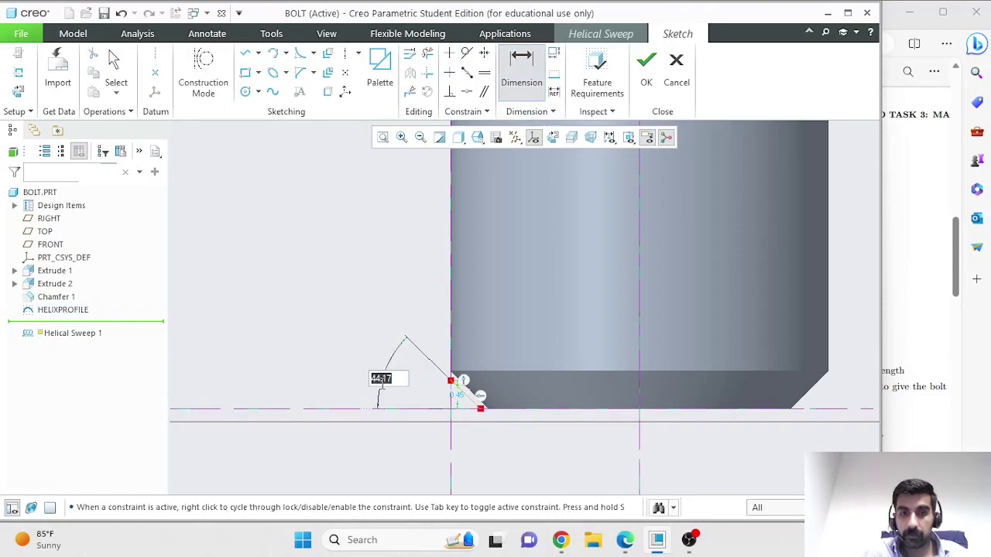
pyautogui.write('45')
pyautogui.press('Return')
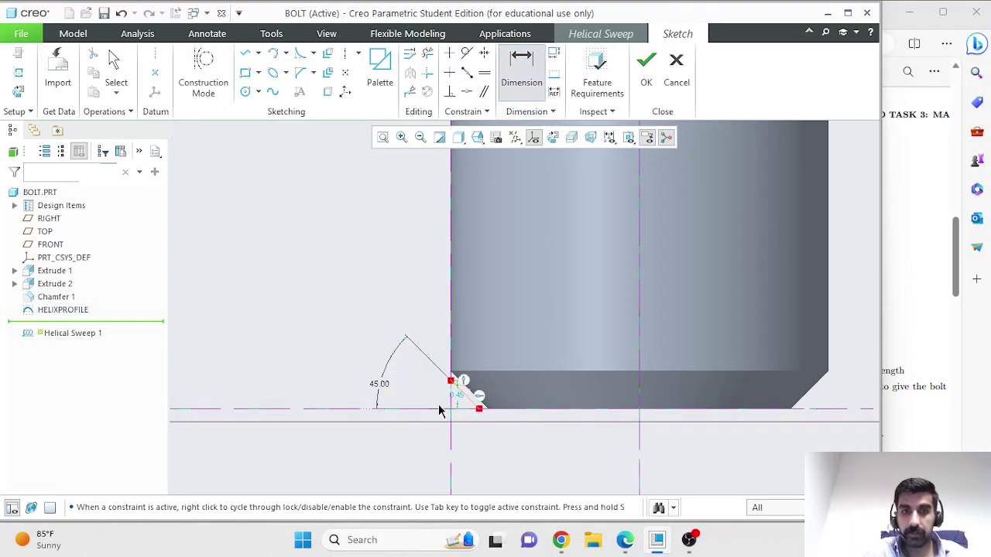
# Dimension the slanted line's length and set it to 0.65 mm.
pyautogui.click(245, 52)
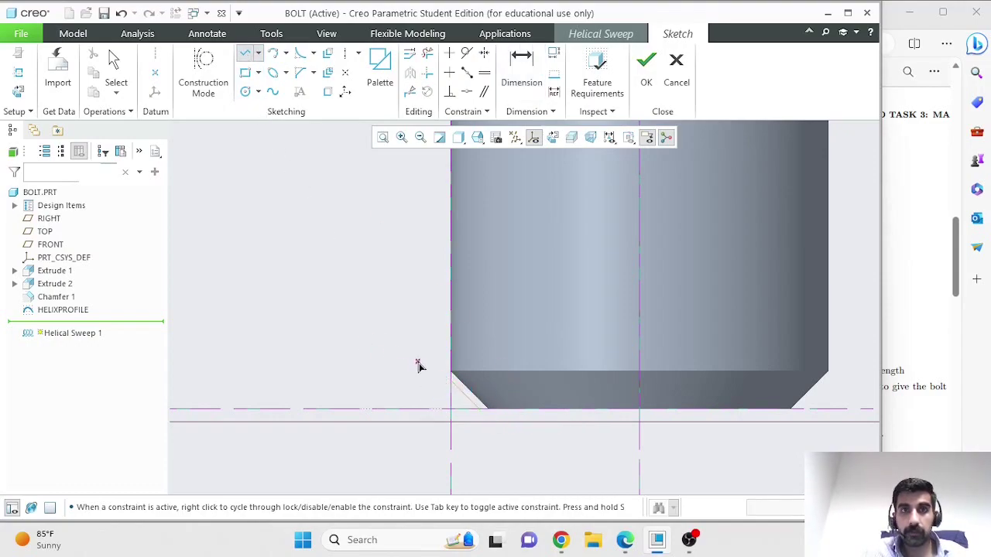
pyautogui.click(531, 67)
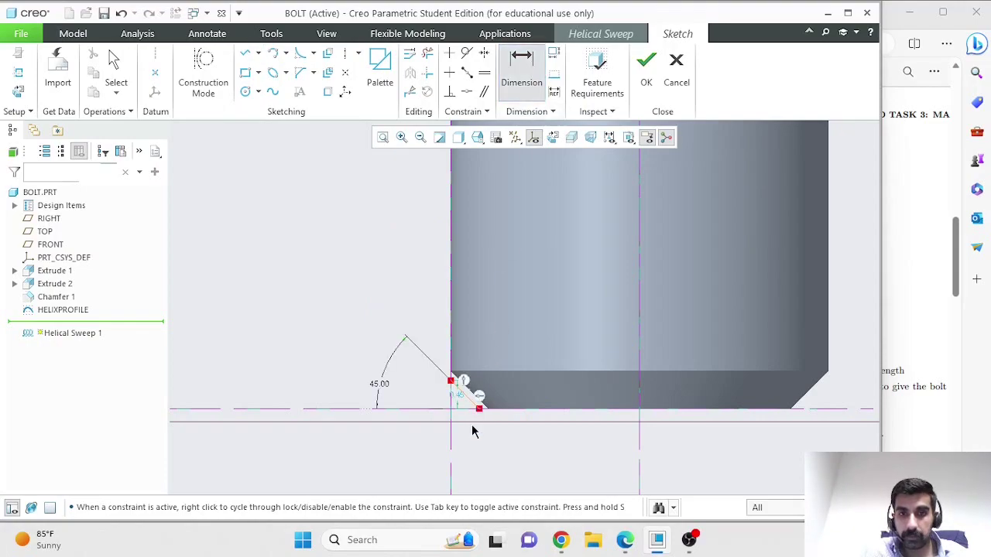
pyautogui.click(467, 395)
pyautogui.middleClick(413, 385)
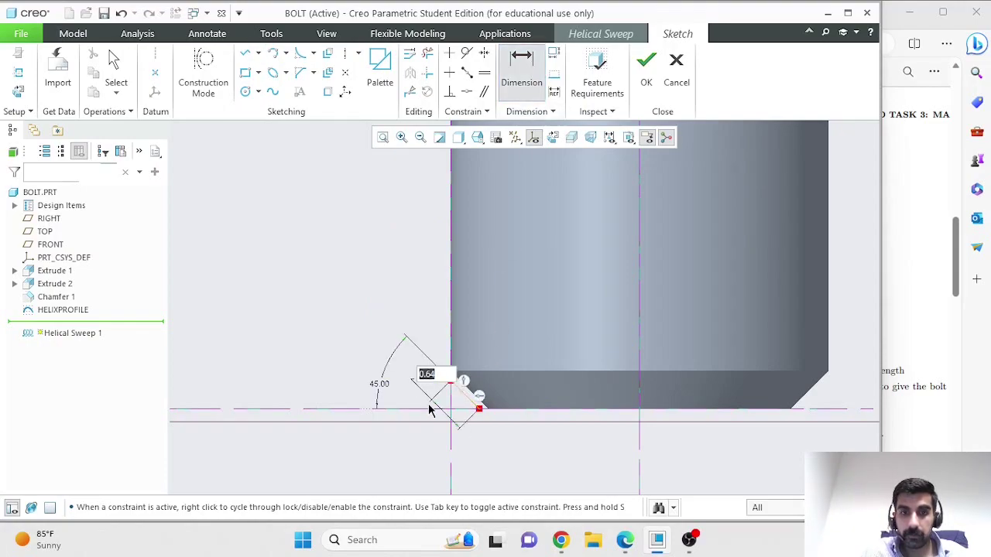
pyautogui.write('0.65')
pyautogui.press('Return')
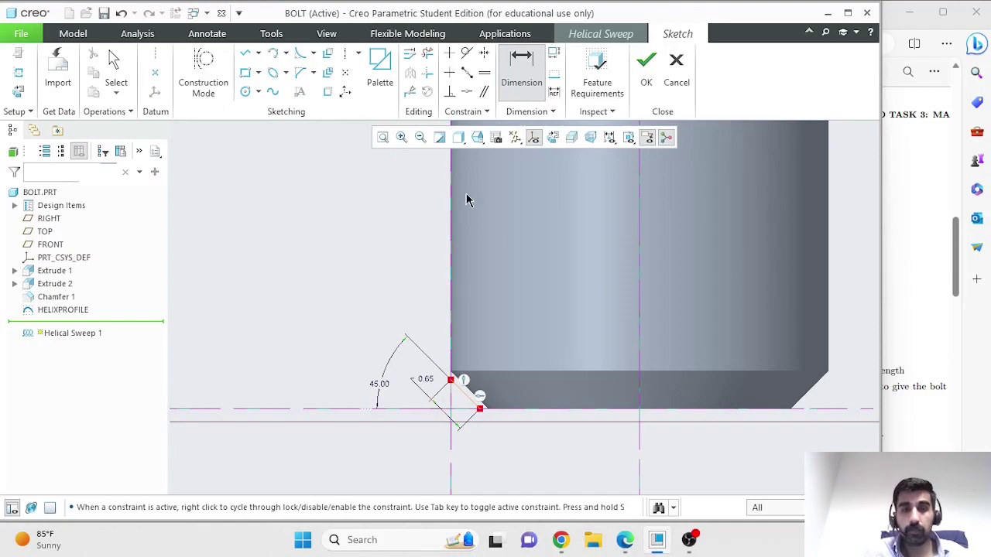
# Draw a 0.65 mm vertical line along the shank's side, from the slanted line's outer end down past the tip line.
pyautogui.click(244, 52)
pyautogui.click(450, 390)
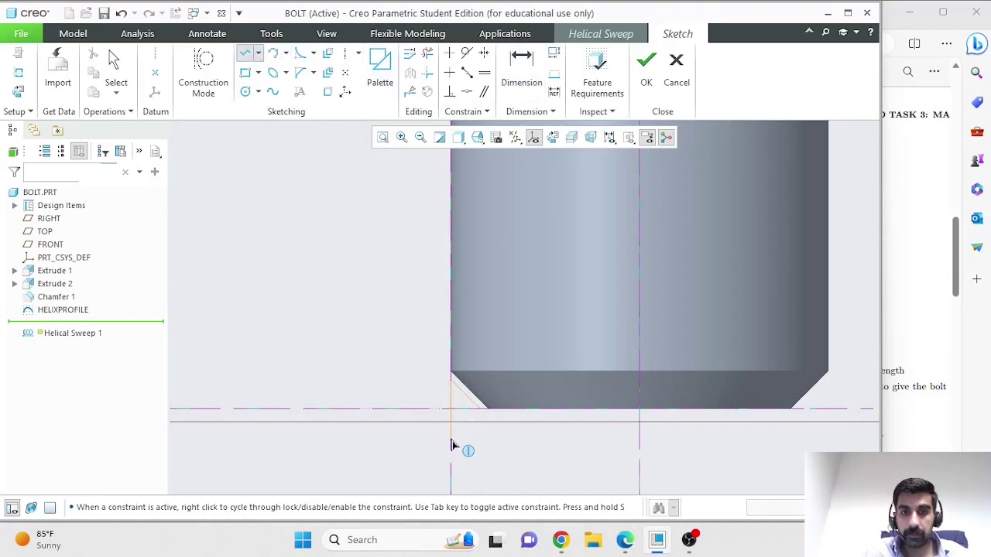
pyautogui.click(452, 447)
pyautogui.middleClick(491, 451)
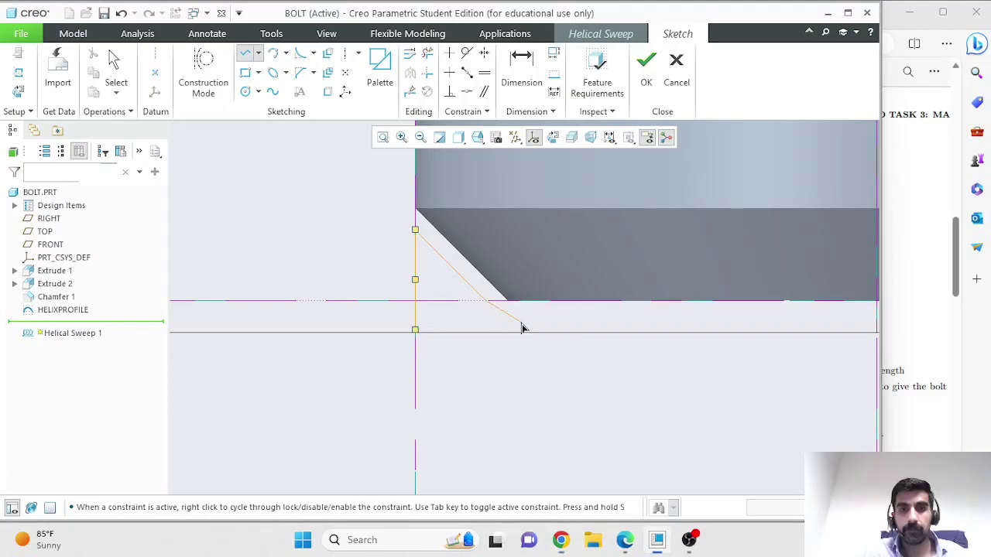
pyautogui.click(487, 300)
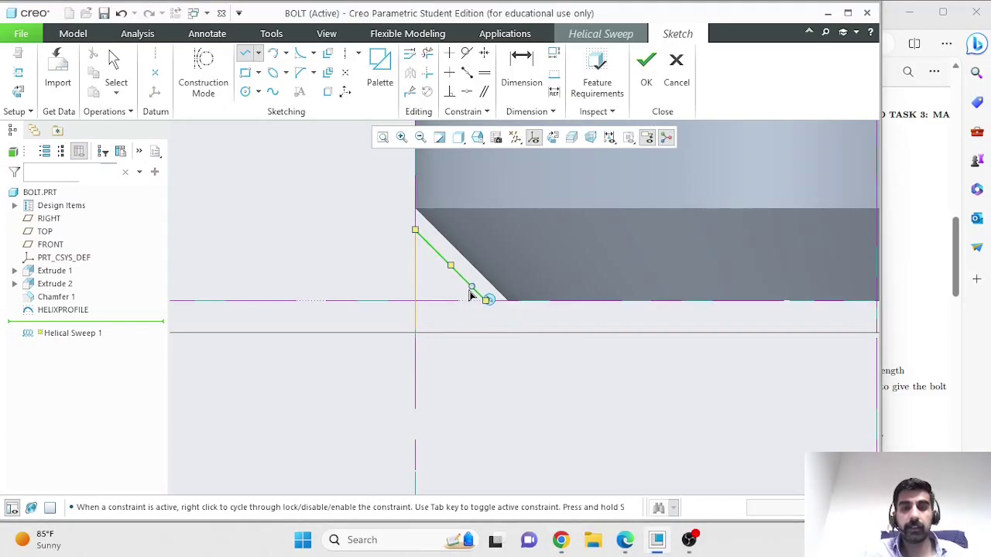
pyautogui.middleClick(327, 246)
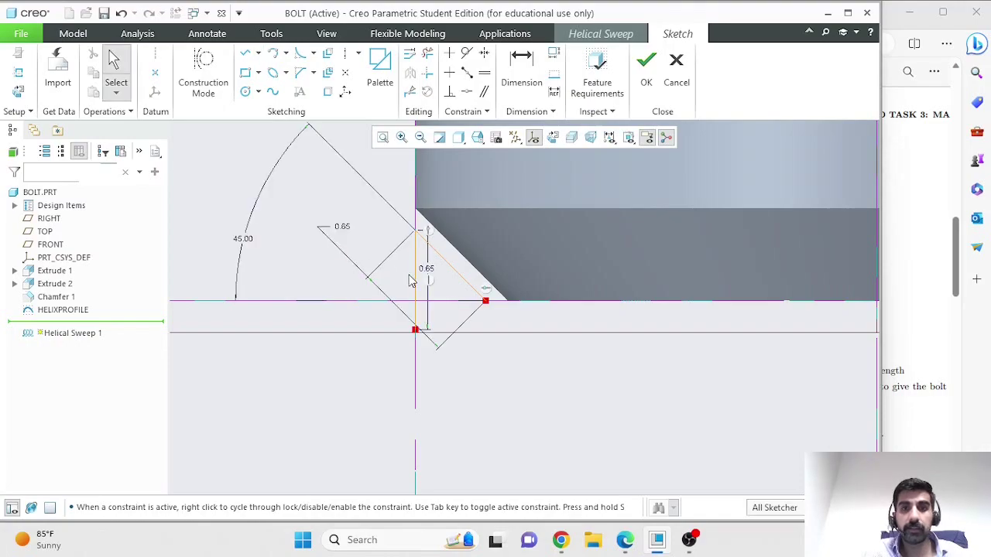
# Set the angle between the slanted line and the tip line to 60/2 degrees.
pyautogui.doubleClick(245, 242)
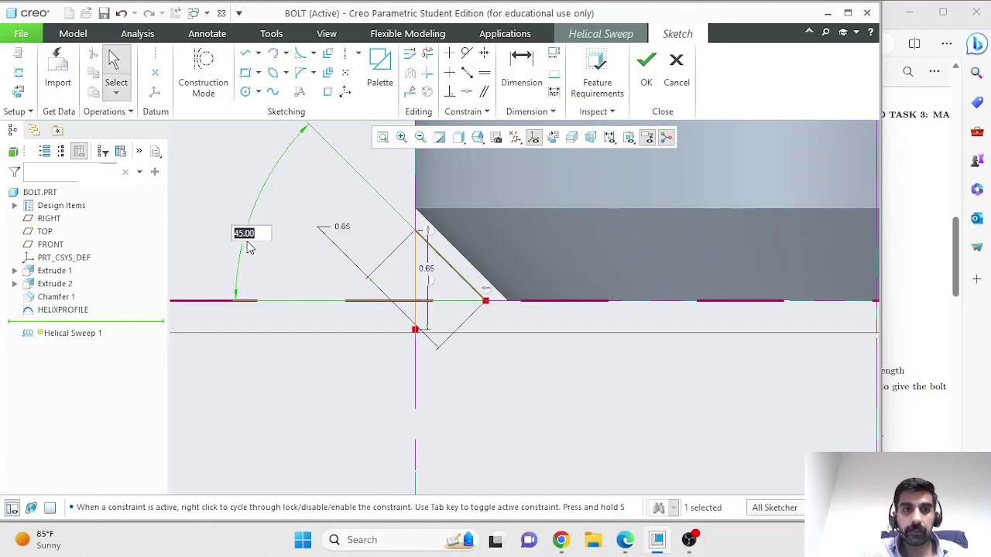
pyautogui.write('60/2')
pyautogui.press('Return')
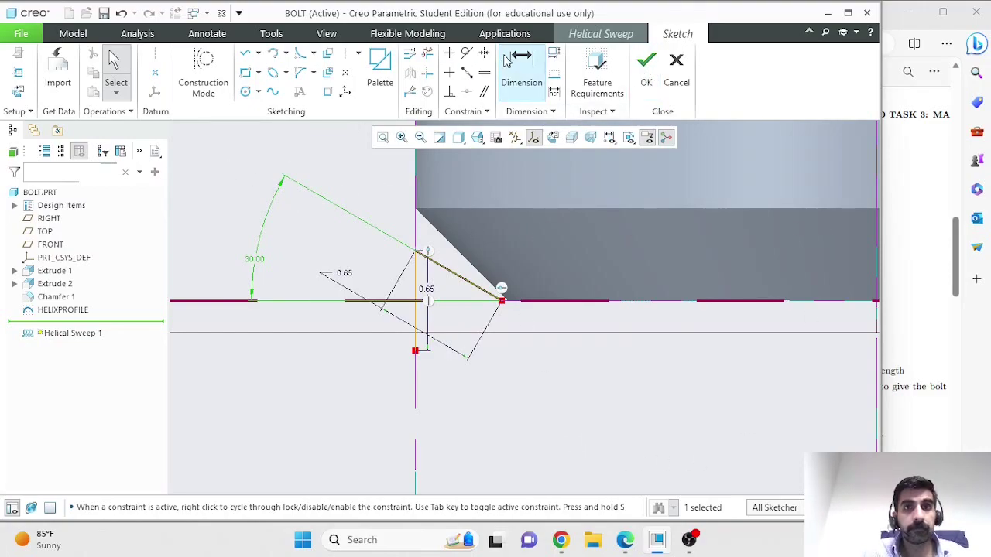
# Close the triangular section with a line from the slanted line's inner end to the vertical line's lower end.
pyautogui.click(245, 52)
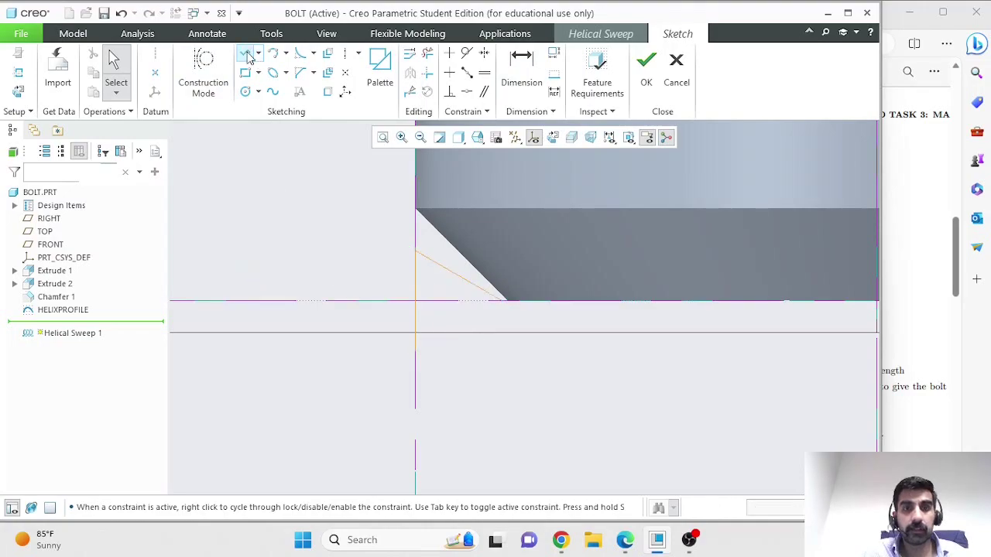
pyautogui.click(504, 301)
pyautogui.click(416, 349)
pyautogui.middleClick(512, 381)
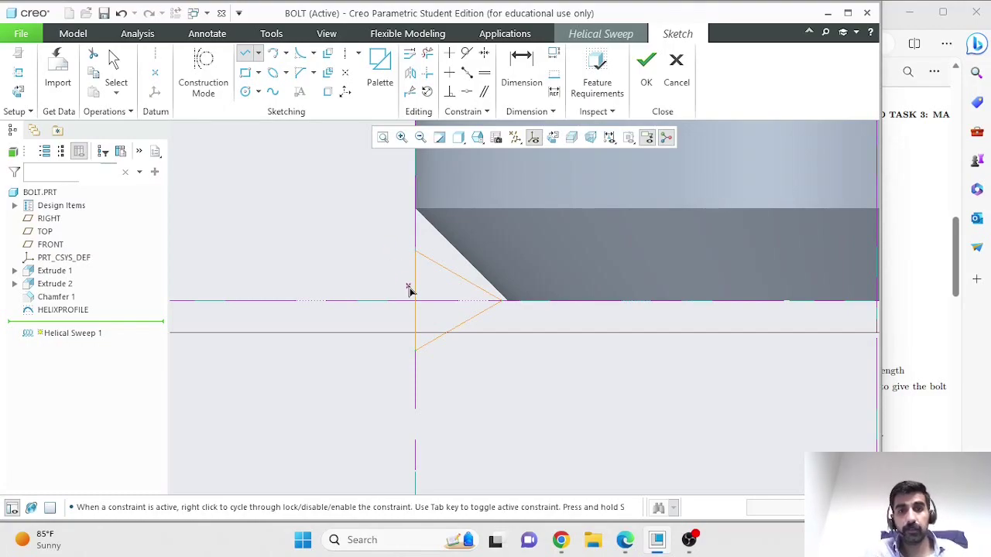
# Inspect the triangular section at the shank's tip and check it against the minor diameter in the task PDF.
pyautogui.click(502, 291)
pyautogui.scroll(-10, 410, 266)
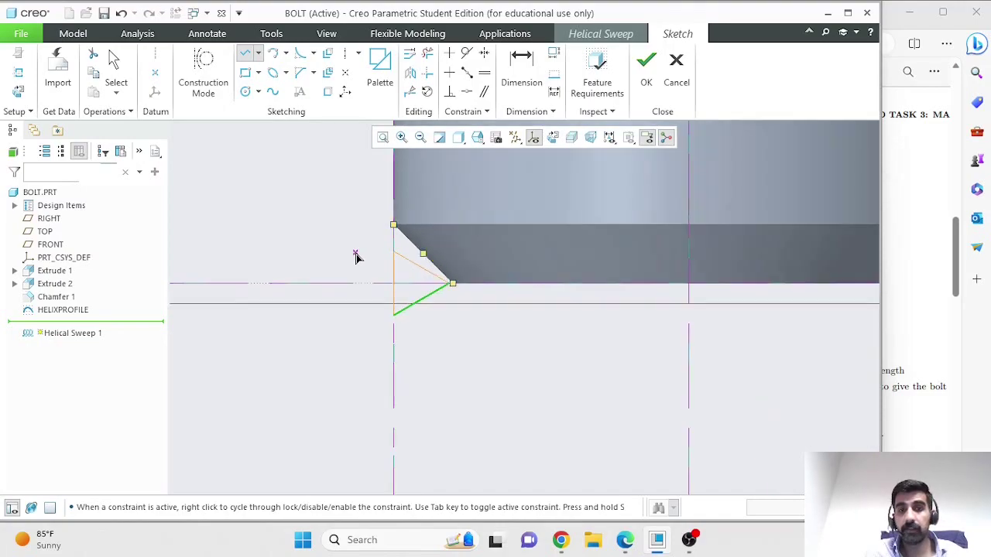
pyautogui.scroll(4, 336, 189)
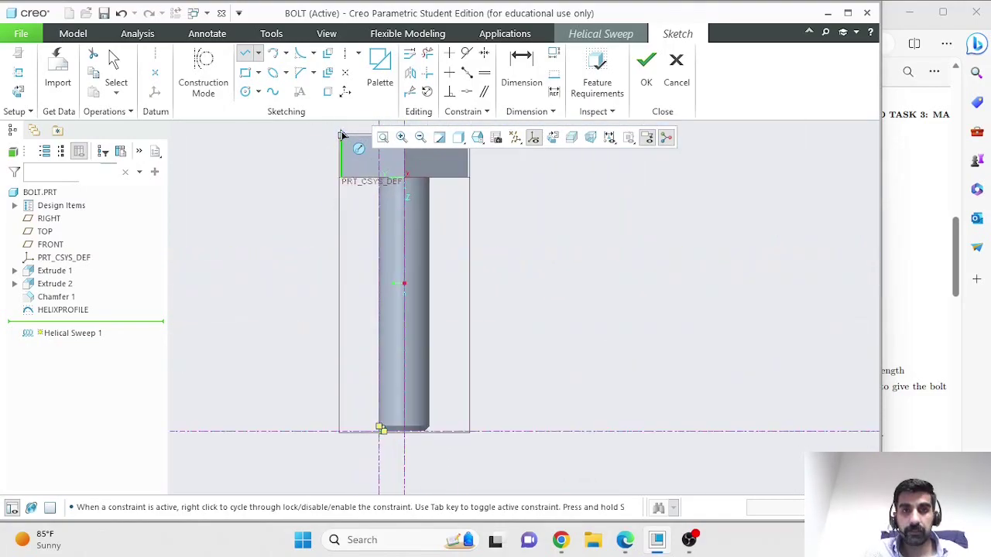
pyautogui.scroll(3, 361, 403)
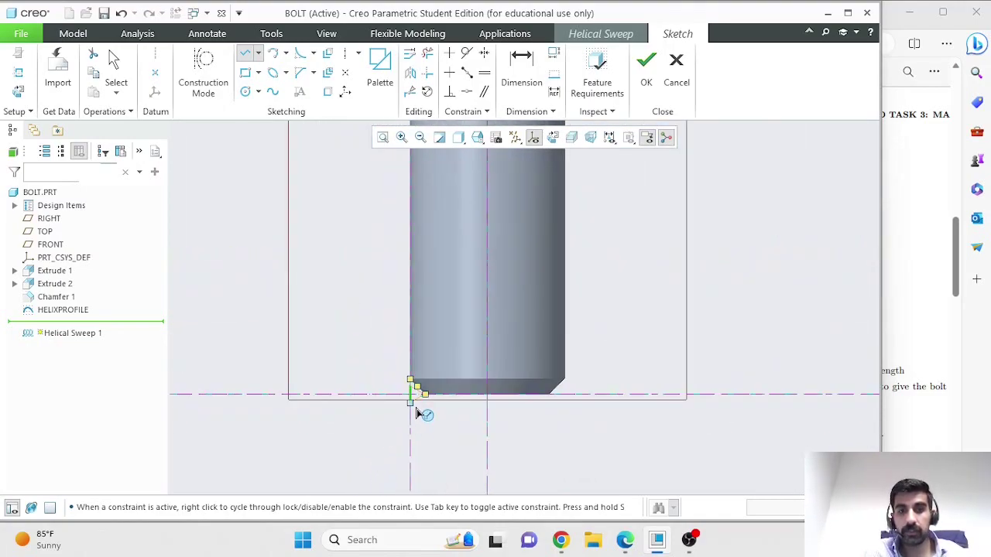
pyautogui.scroll(3, 422, 404)
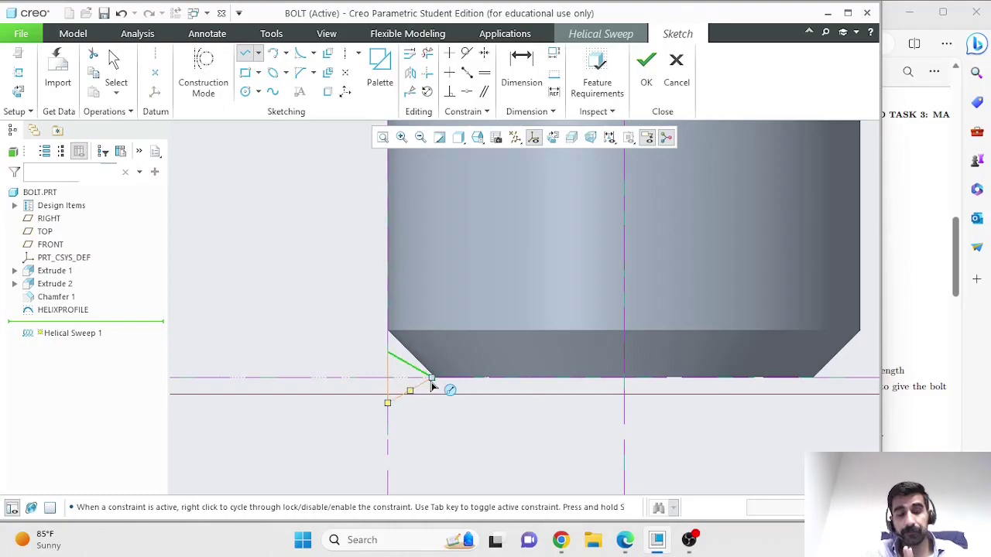
pyautogui.click(933, 292)
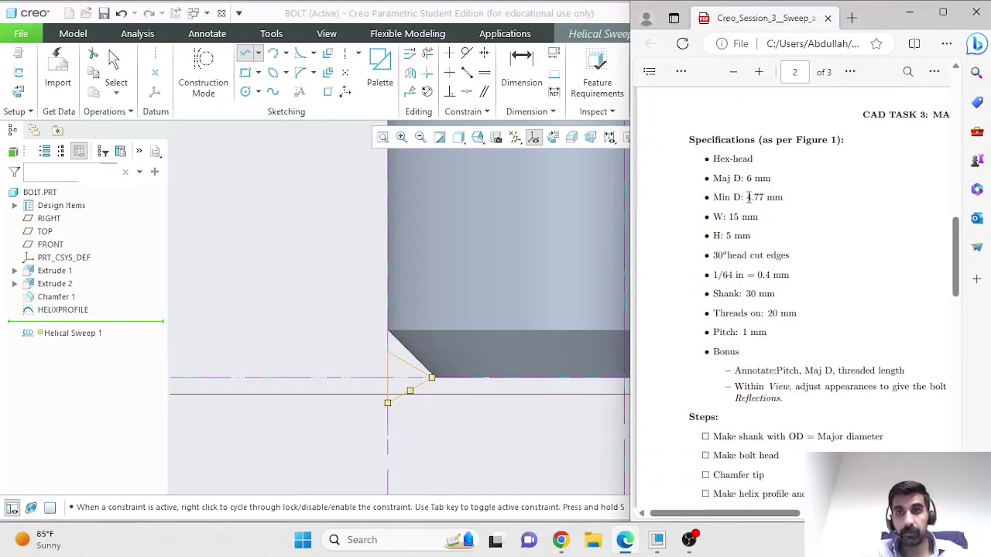
pyautogui.click(273, 343)
pyautogui.scroll(4, 316, 349)
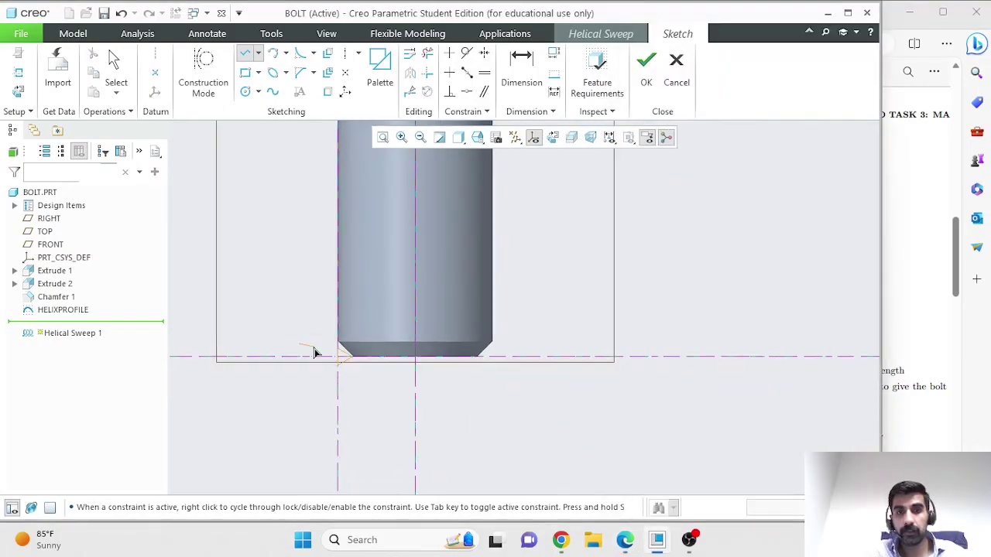
# Finish the section sketch and set the helical sweep to remove material.
pyautogui.click(649, 72)
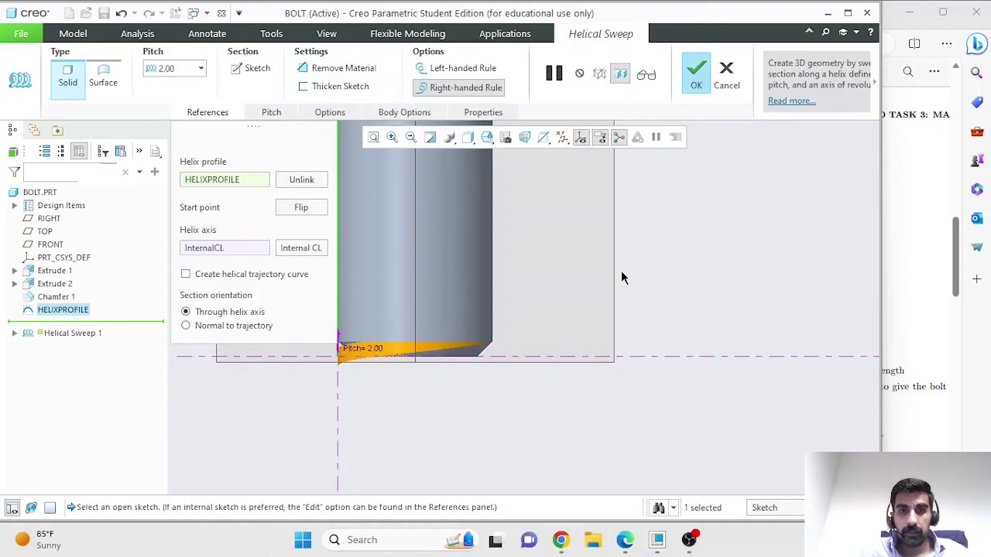
pyautogui.scroll(6, 633, 281)
pyautogui.scroll(-5, 617, 203)
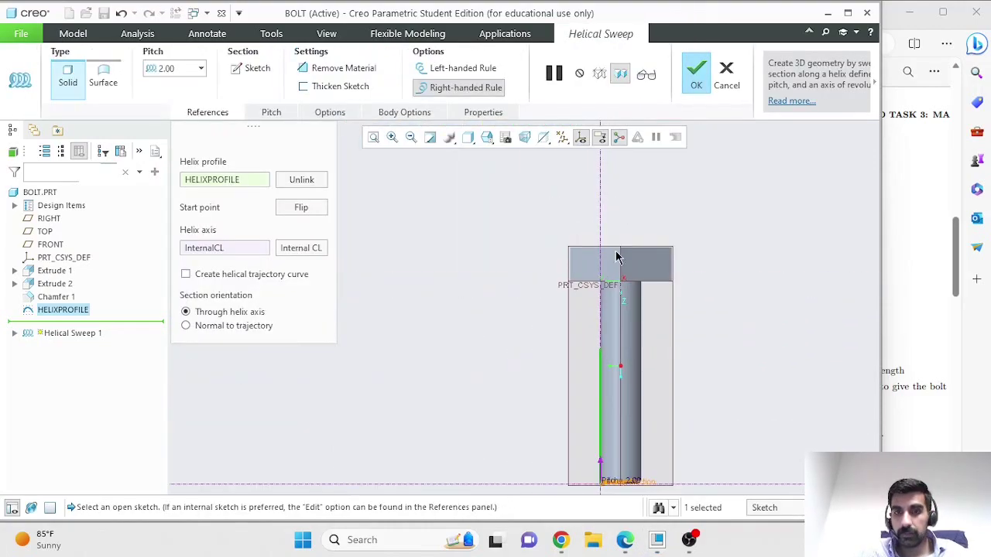
pyautogui.scroll(-2, 640, 503)
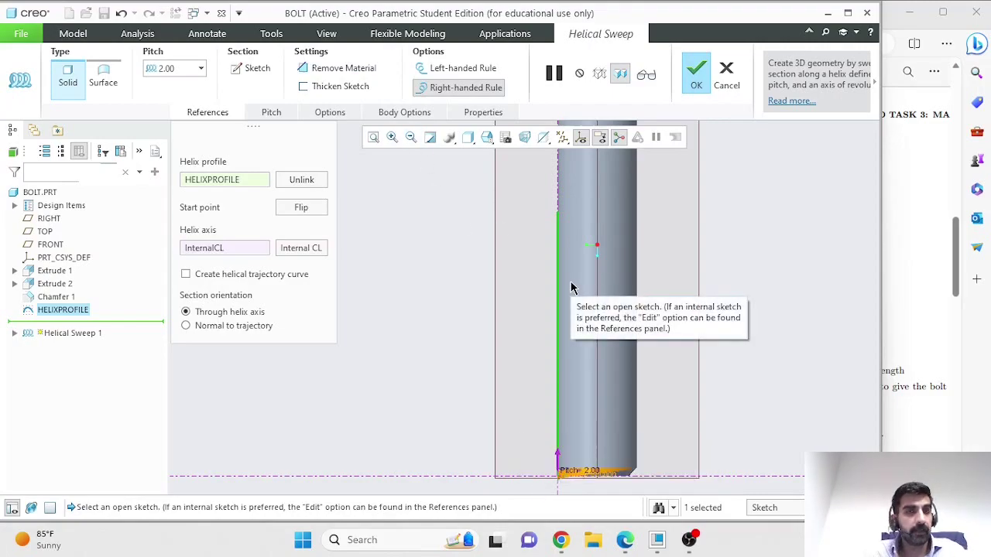
pyautogui.click(352, 70)
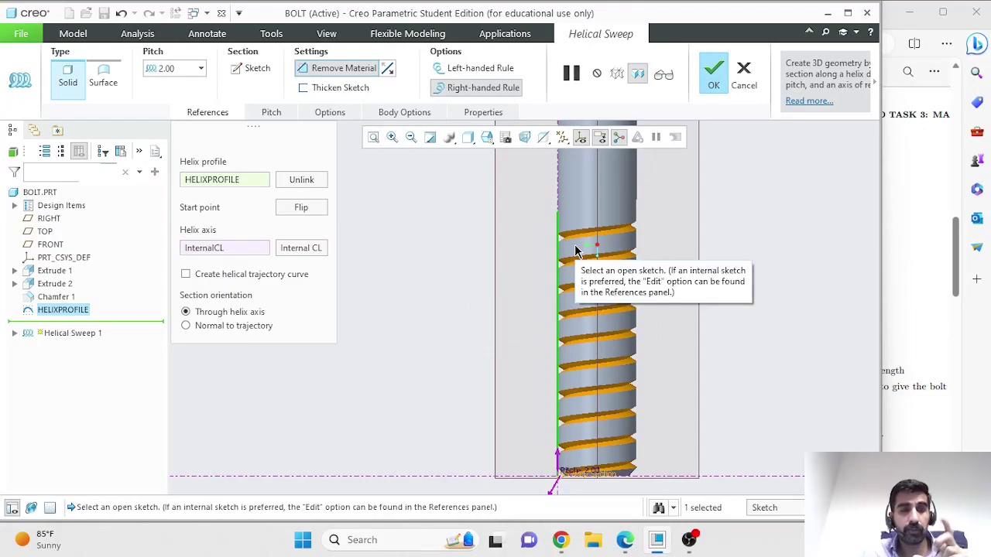
# Check the thread pitch in the task PDF, then return to Creo and set the helical sweep's pitch to 1 mm.
pyautogui.click(899, 187)
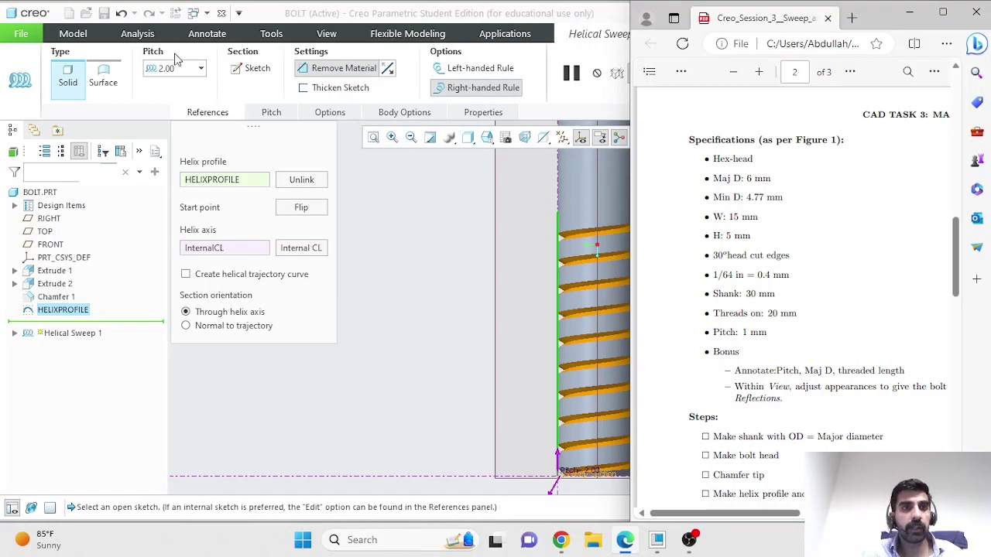
pyautogui.click(204, 93)
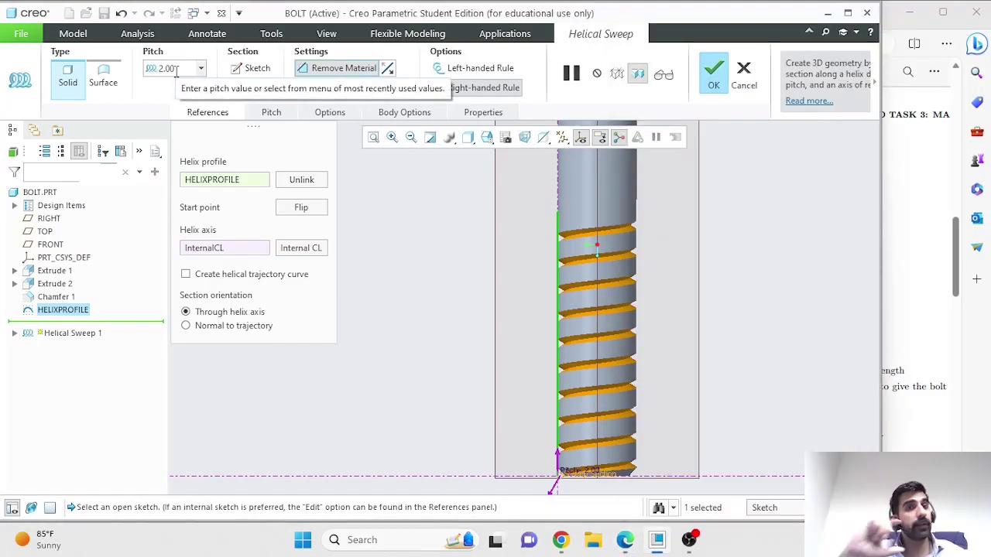
pyautogui.doubleClick(177, 70)
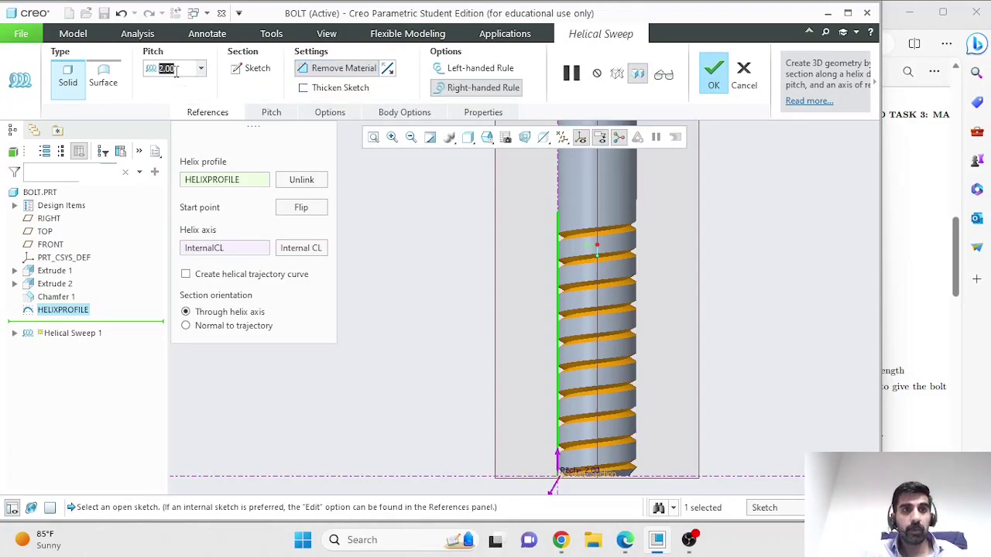
pyautogui.write('1')
pyautogui.press('Return')
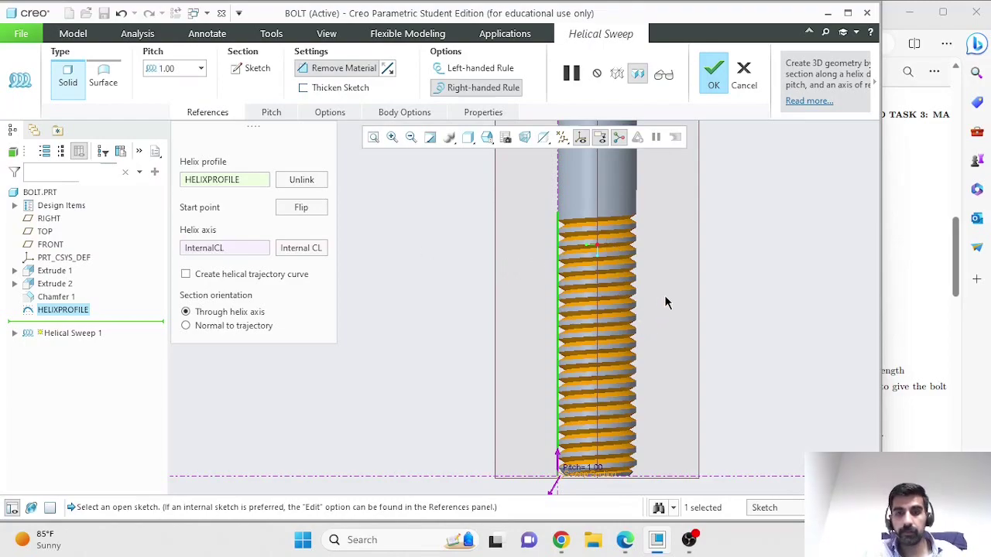
# Complete the helical sweep cut and inspect the threaded bolt from an angled view.
pyautogui.scroll(5, 721, 296)
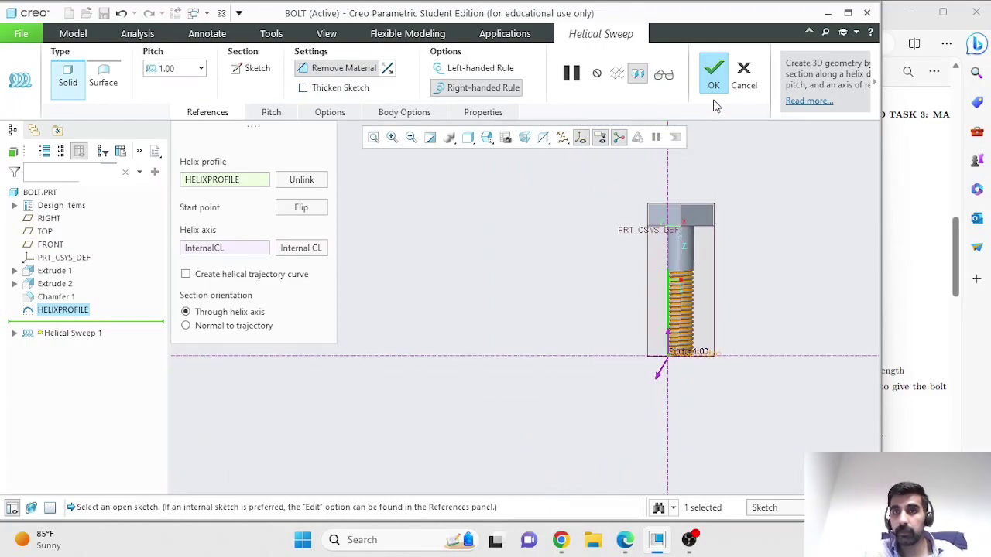
pyautogui.click(714, 78)
pyautogui.scroll(-4, 762, 321)
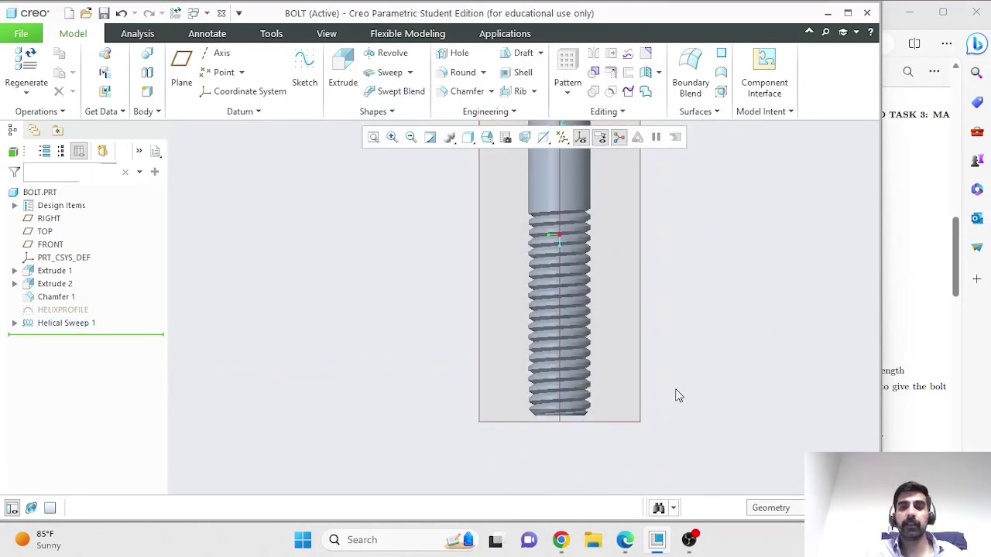
pyautogui.moveTo(702, 361); pyautogui.dragTo(602, 326, button='middle')
pyautogui.scroll(4, 646, 296)
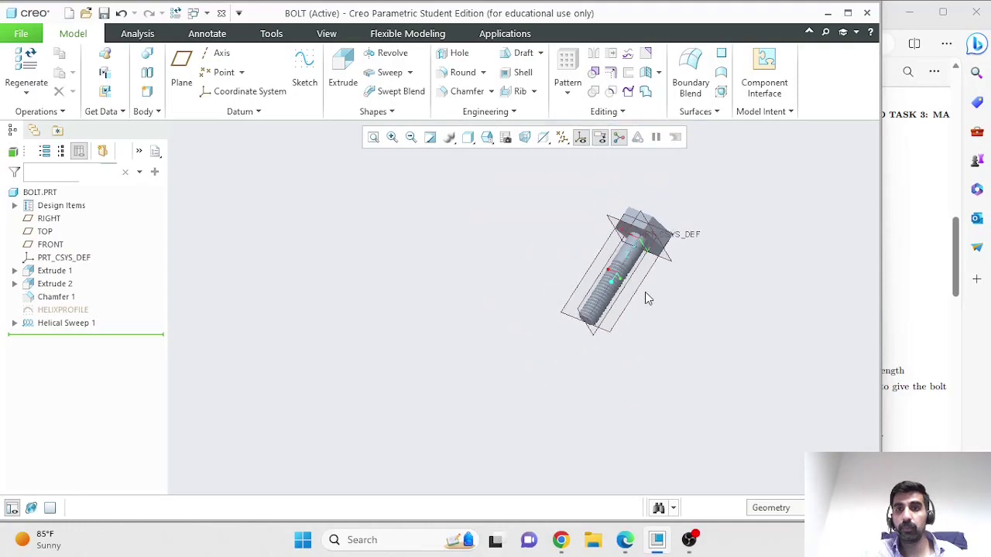
# Switch to the task PDF and examine the bolt drawing on page 3, including the head's edge angle and washer face.
pyautogui.click(889, 255)
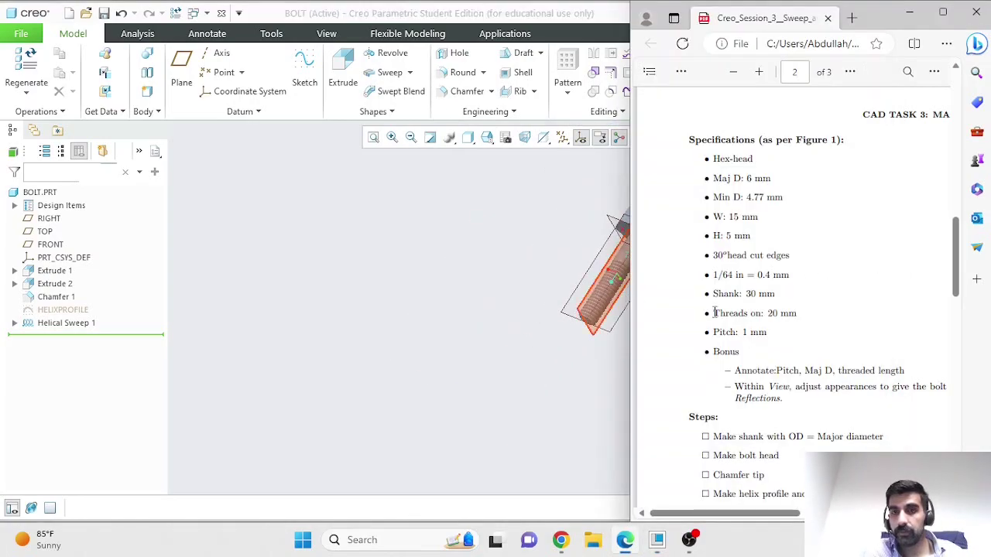
pyautogui.scroll(-4, 696, 314)
pyautogui.scroll(-5, 727, 315)
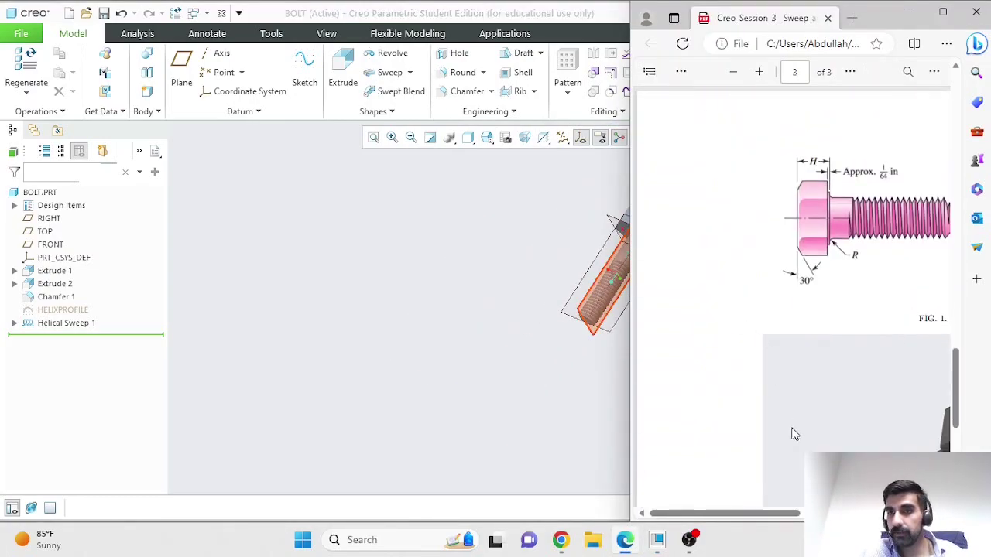
pyautogui.moveTo(772, 515); pyautogui.dragTo(818, 515)
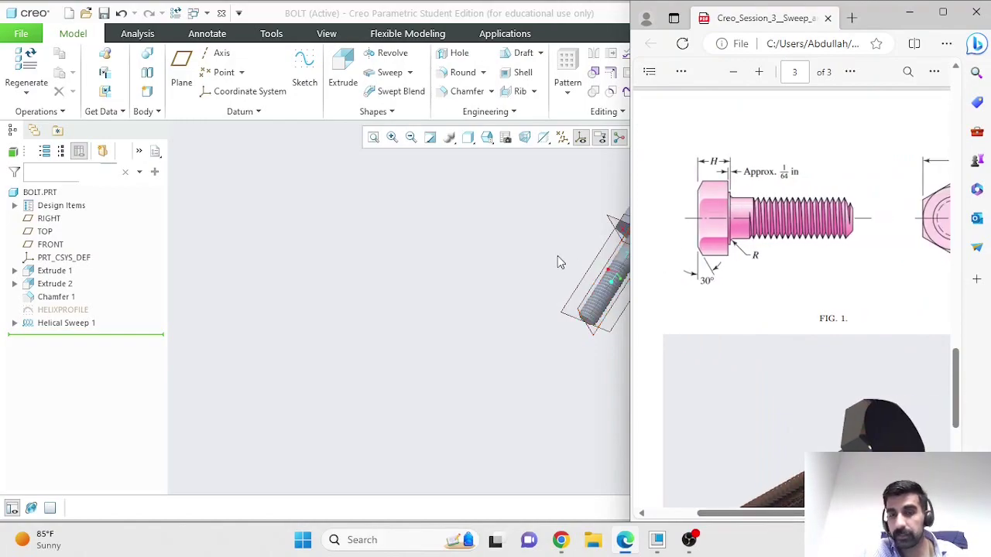
# Check the fillet under the head in the task PDF, then round the edge where shank meets head with a 1.10 mm radius.
pyautogui.click(529, 258)
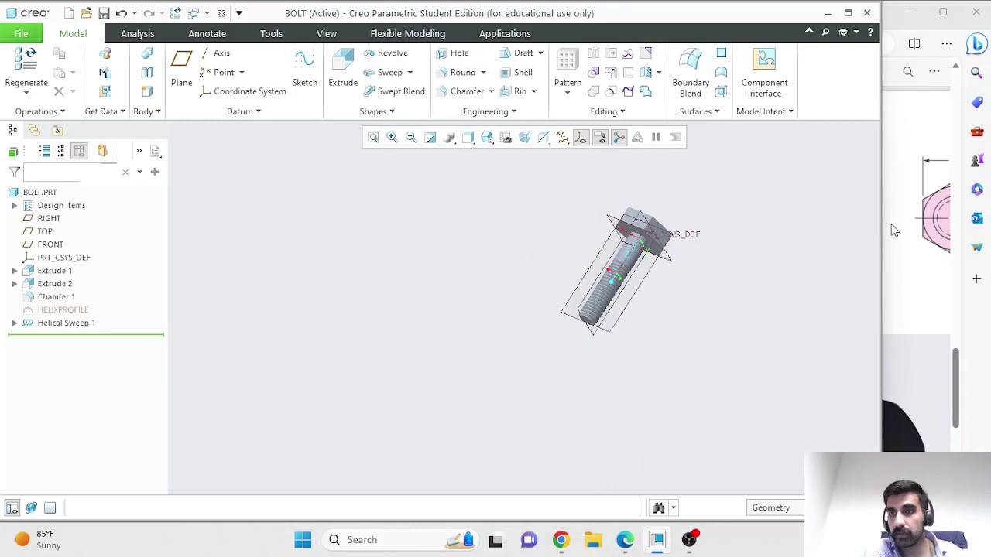
pyautogui.click(912, 231)
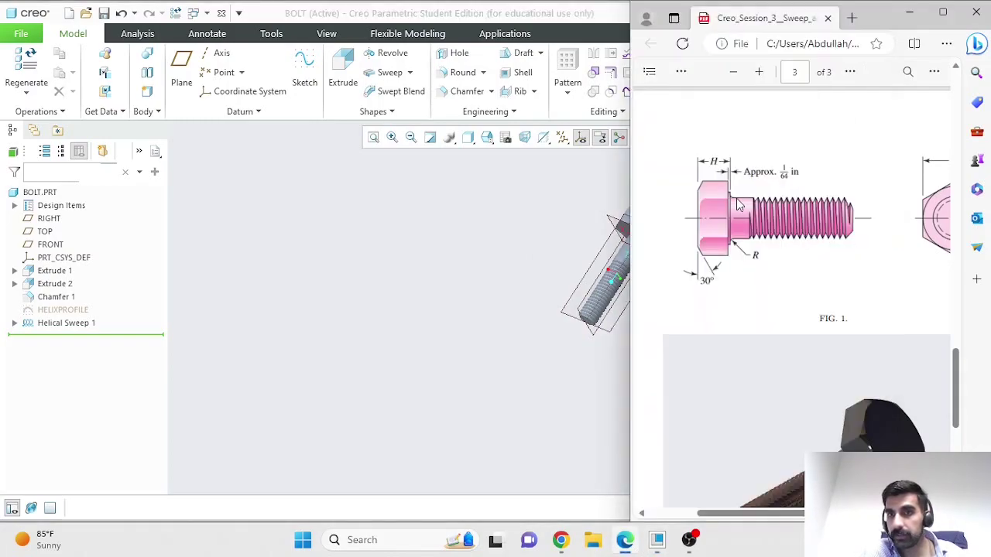
pyautogui.click(511, 280)
pyautogui.scroll(-5, 657, 258)
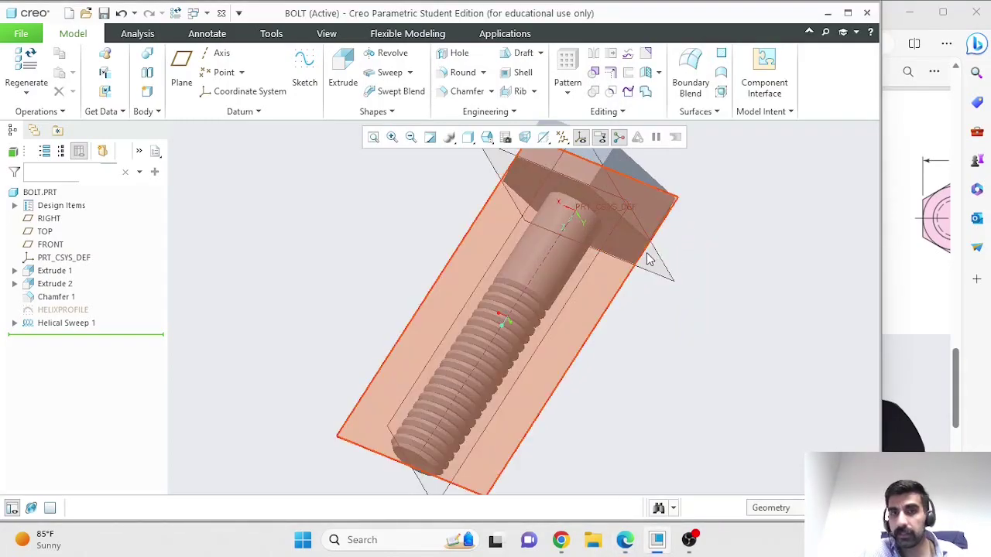
pyautogui.click(600, 220)
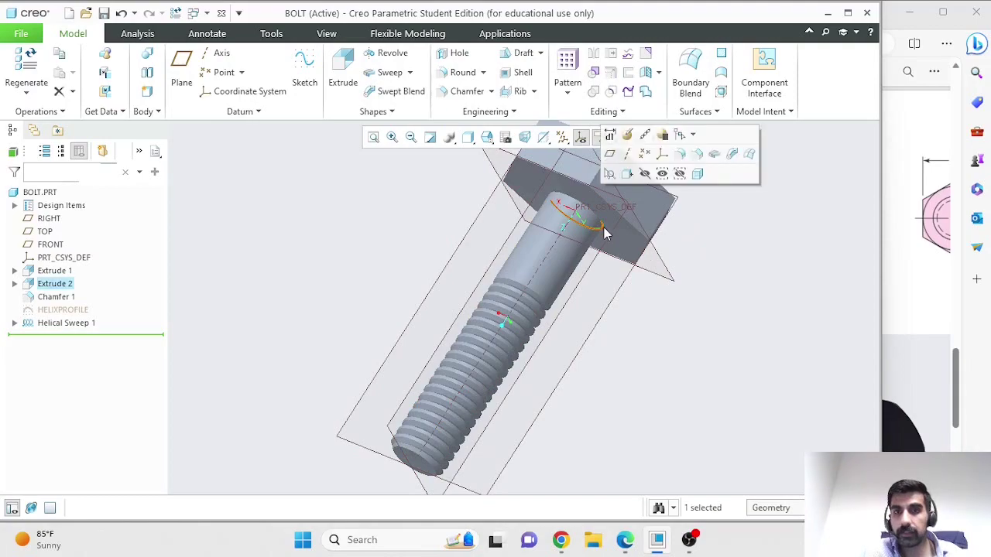
pyautogui.click(460, 74)
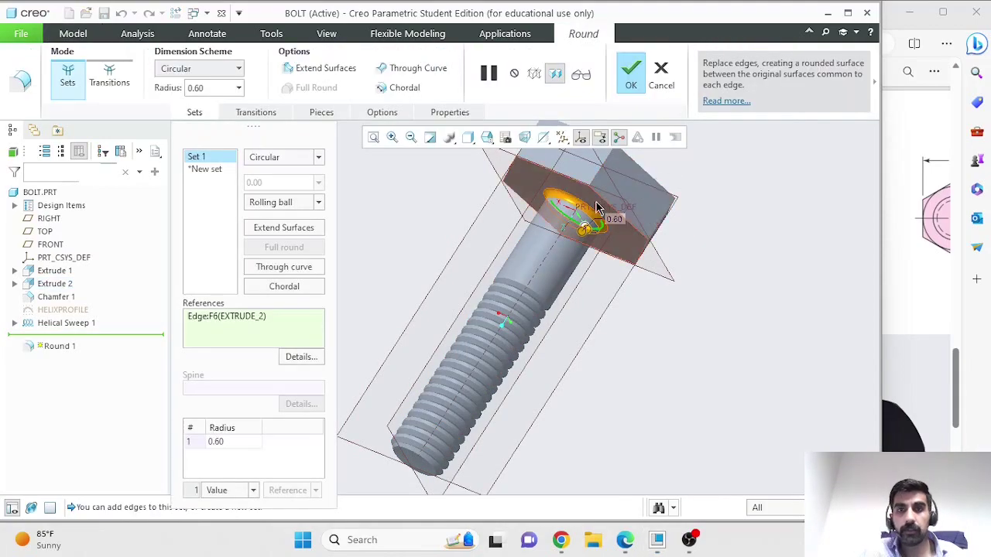
pyautogui.moveTo(586, 227); pyautogui.dragTo(585, 238)
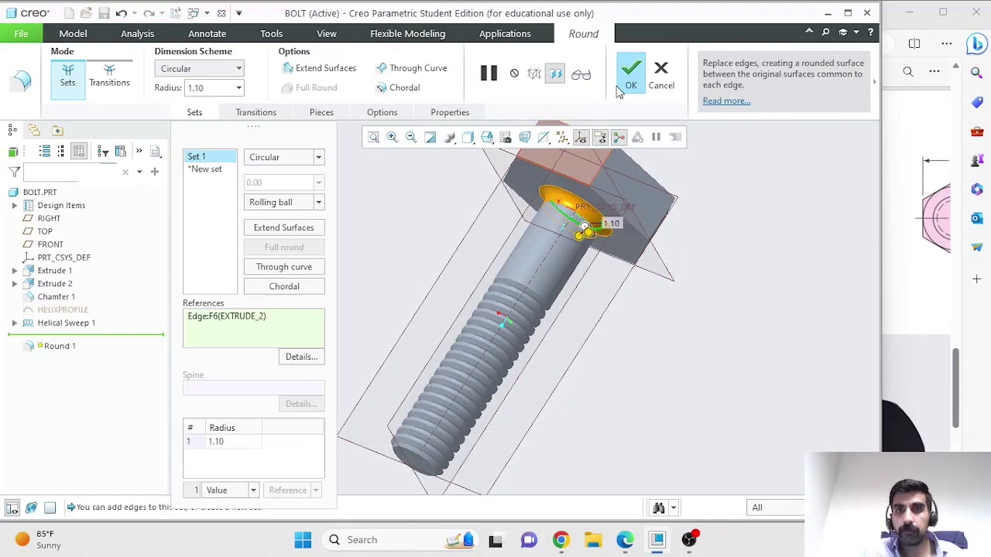
pyautogui.click(631, 74)
# Check the head's edge angle in the task PDF, then start a Revolve sketch on the TOP plane of the bolt.
pyautogui.moveTo(728, 207); pyautogui.dragTo(878, 214, button='middle')
pyautogui.click(891, 224)
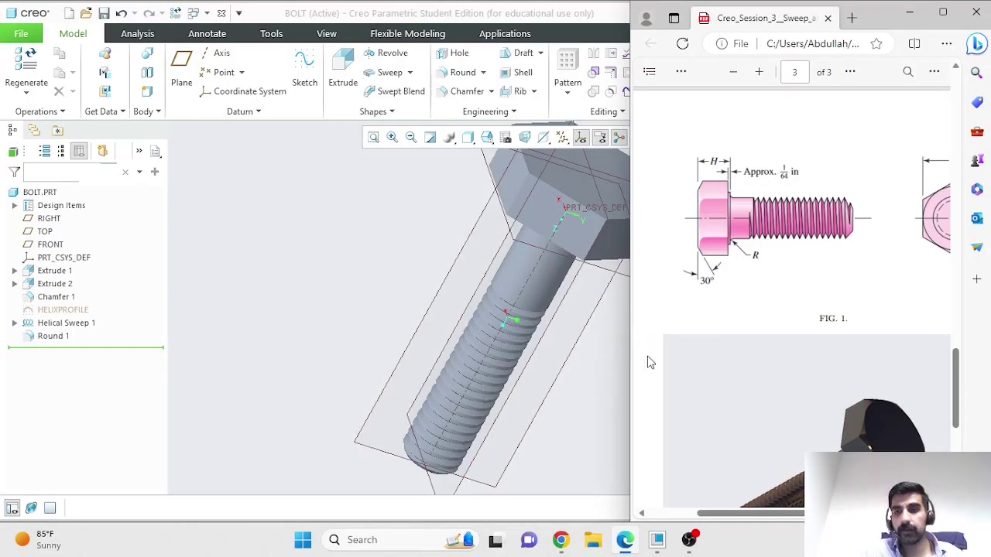
pyautogui.click(609, 354)
pyautogui.scroll(3, 670, 298)
pyautogui.moveTo(642, 191); pyautogui.dragTo(739, 302, button='middle')
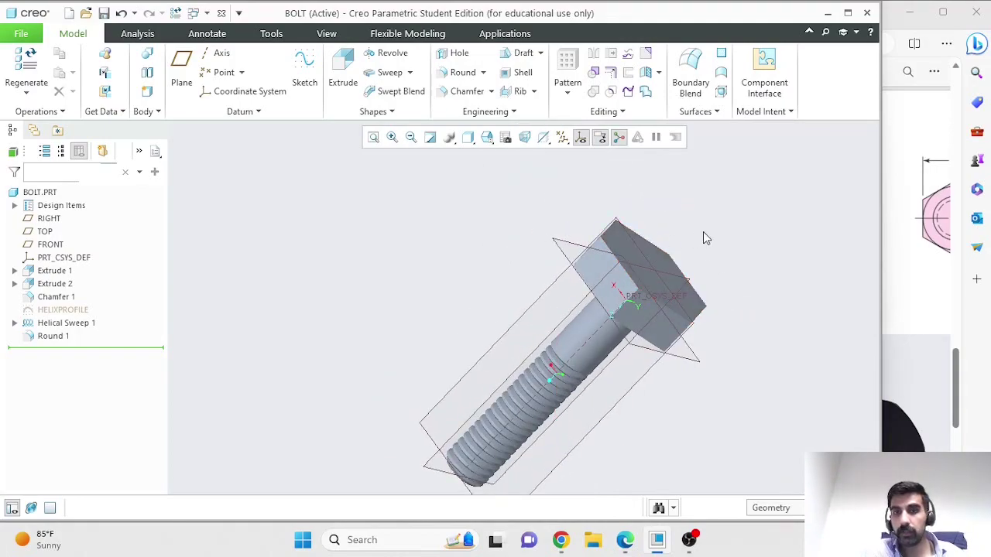
pyautogui.moveTo(703, 232); pyautogui.dragTo(665, 255, button='middle')
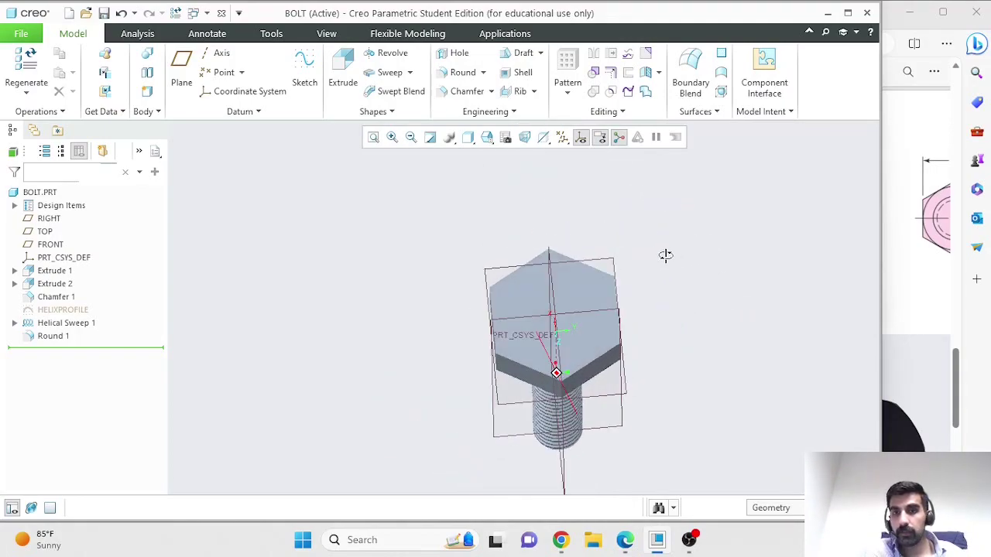
pyautogui.click(549, 254)
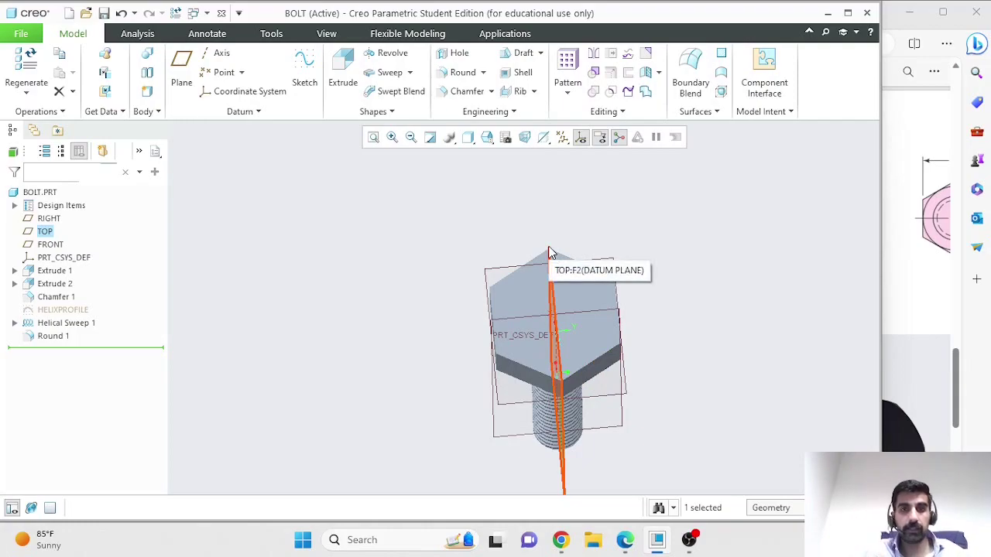
pyautogui.click(393, 54)
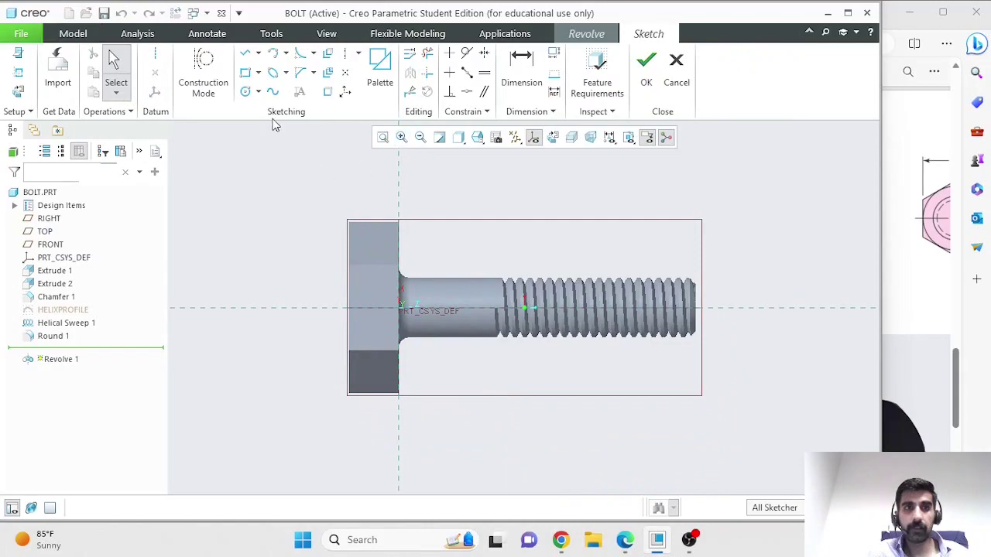
# Sketch a slanted line from the head's end face, about 6.09 mm from the axis, past the outer corner, spanning about 2.48 mm axially.
pyautogui.click(247, 54)
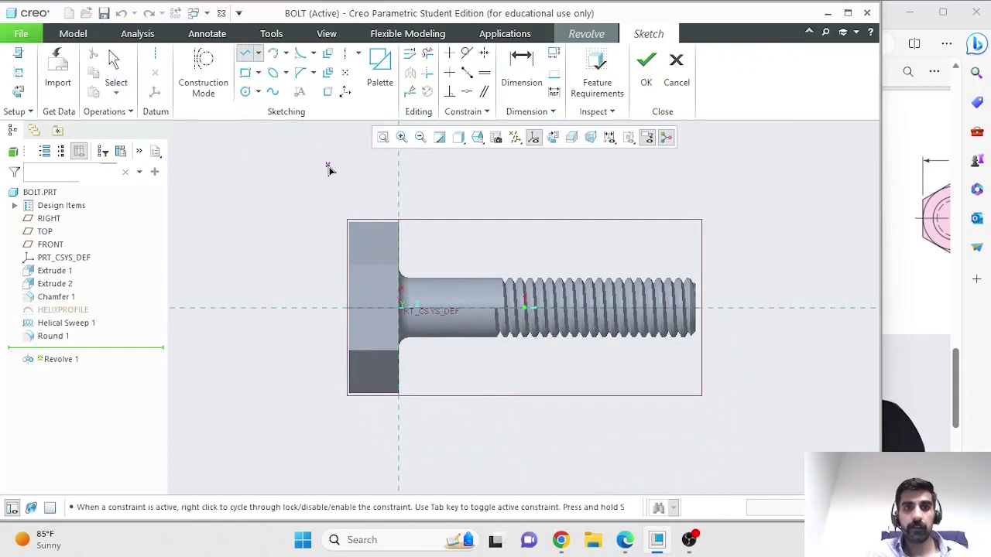
pyautogui.scroll(-3, 349, 258)
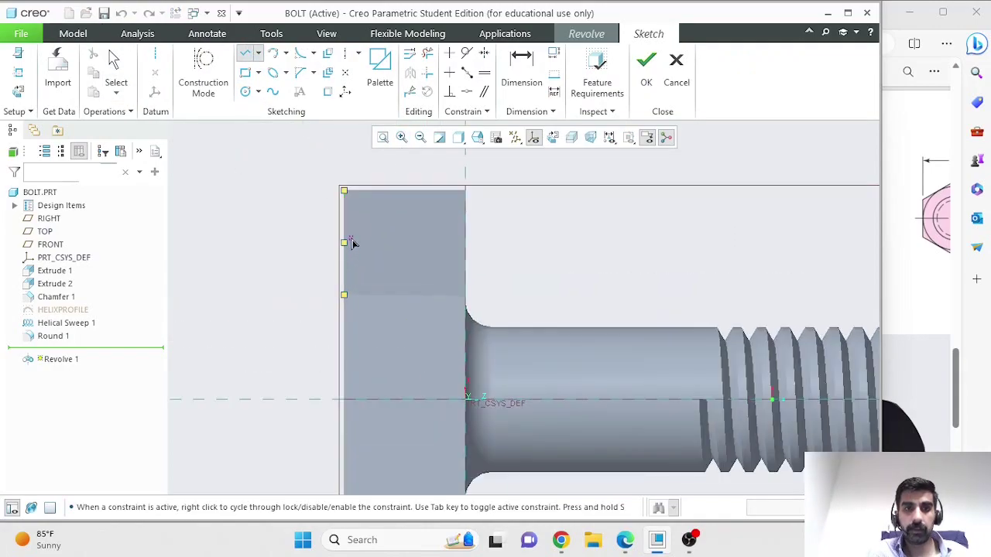
pyautogui.click(346, 253)
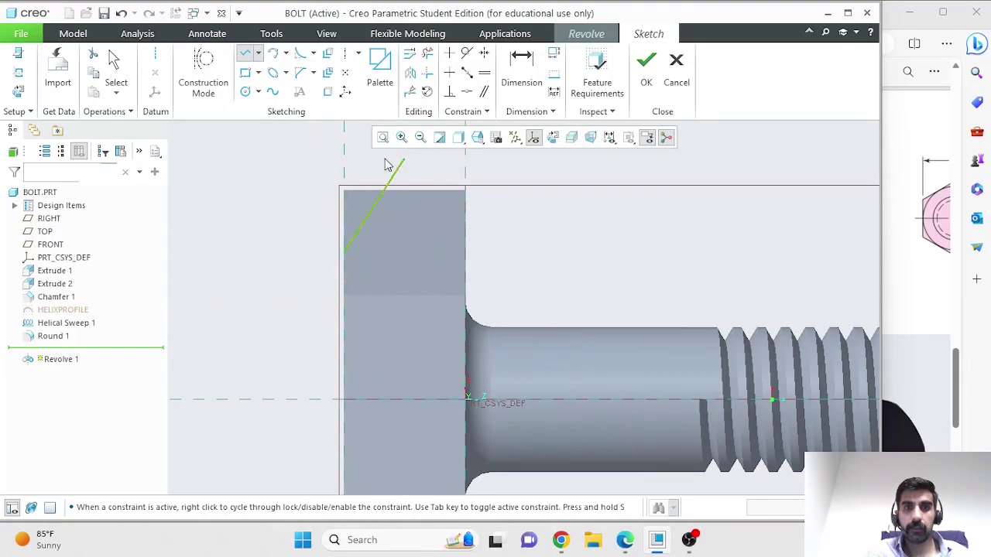
pyautogui.click(402, 160)
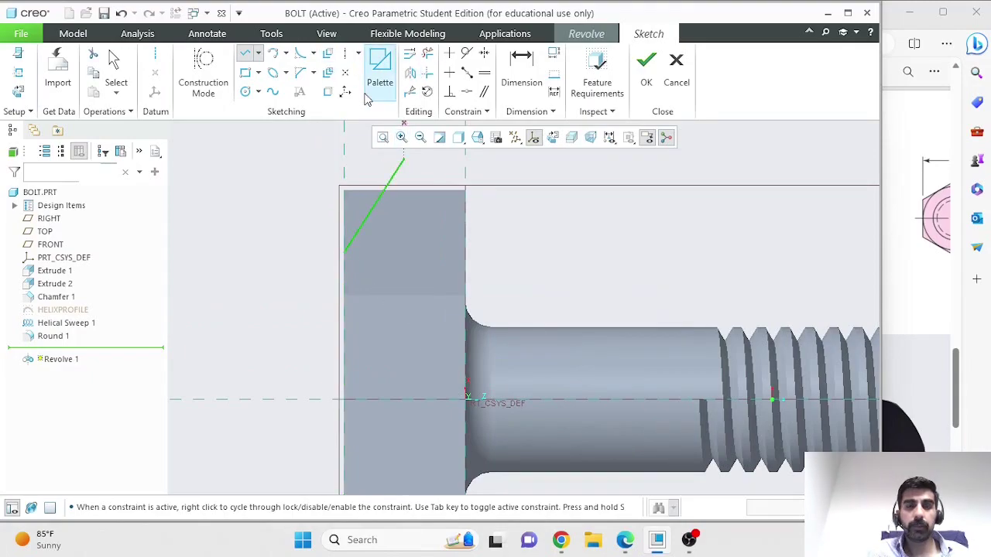
# Dimension the angle between the slanted line and the head's end face and set it to 180-30 degrees.
pyautogui.click(521, 68)
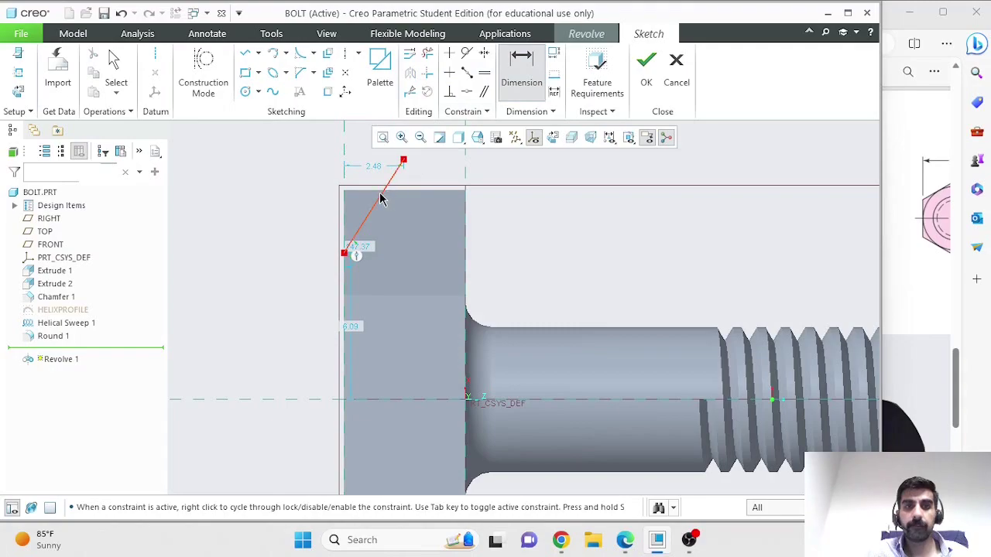
pyautogui.middleClick(292, 192)
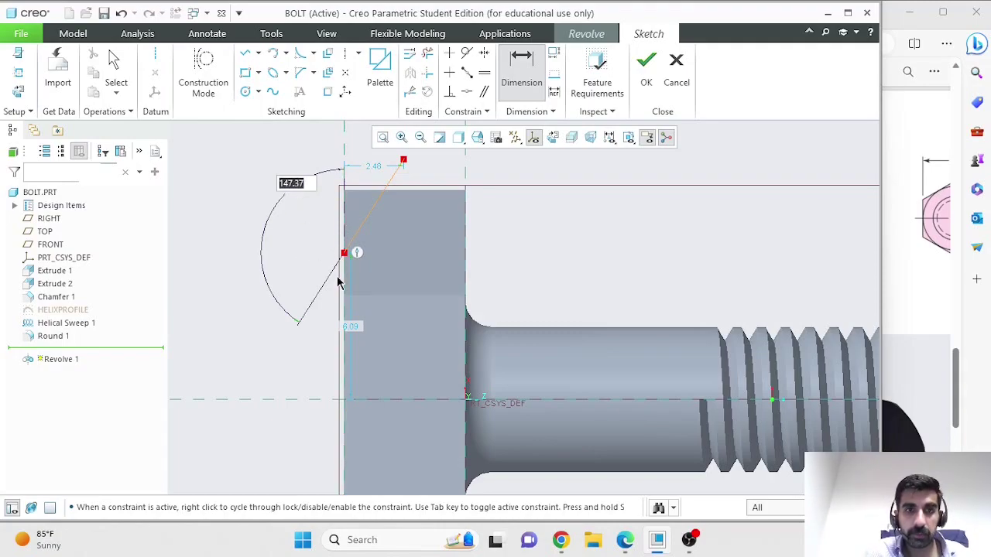
pyautogui.keyDown('shift'); pyautogui.moveTo(353, 247); pyautogui.dragTo(340, 241, button='middle'); pyautogui.keyUp('shift')
pyautogui.write('180')
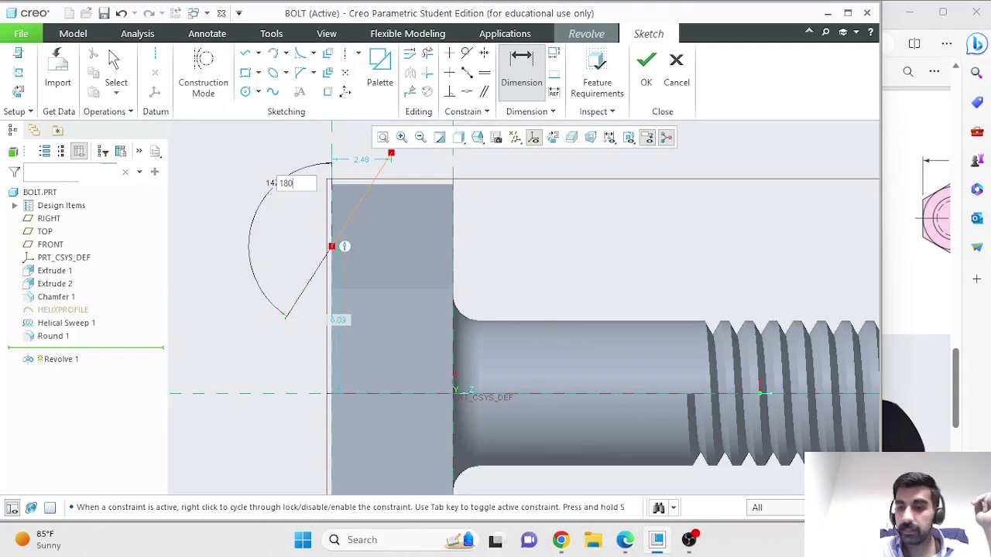
pyautogui.write('-30')
pyautogui.press('Return')
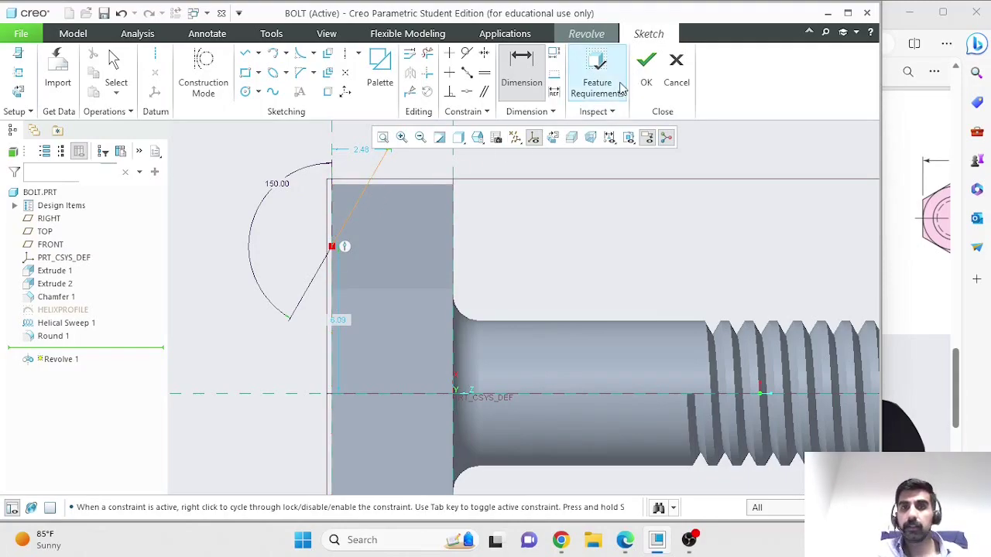
# Close the cut profile outside the head with three more lines, reaching about 4.64 mm beyond the end face.
pyautogui.scroll(4, 551, 190)
pyautogui.scroll(-4, 455, 164)
pyautogui.press('l')
pyautogui.click(484, 175)
pyautogui.click(312, 162)
pyautogui.click(301, 306)
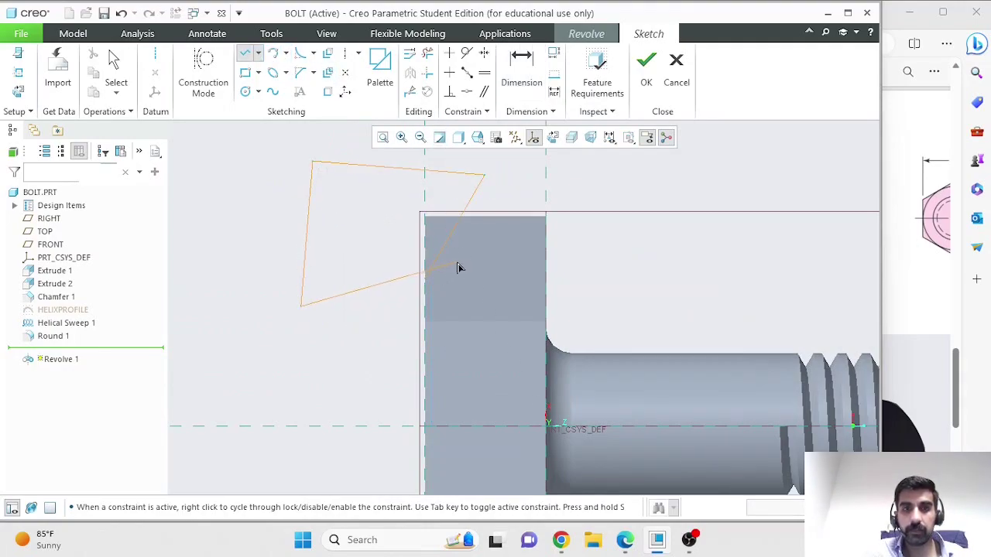
pyautogui.click(424, 279)
pyautogui.middleClick(352, 376)
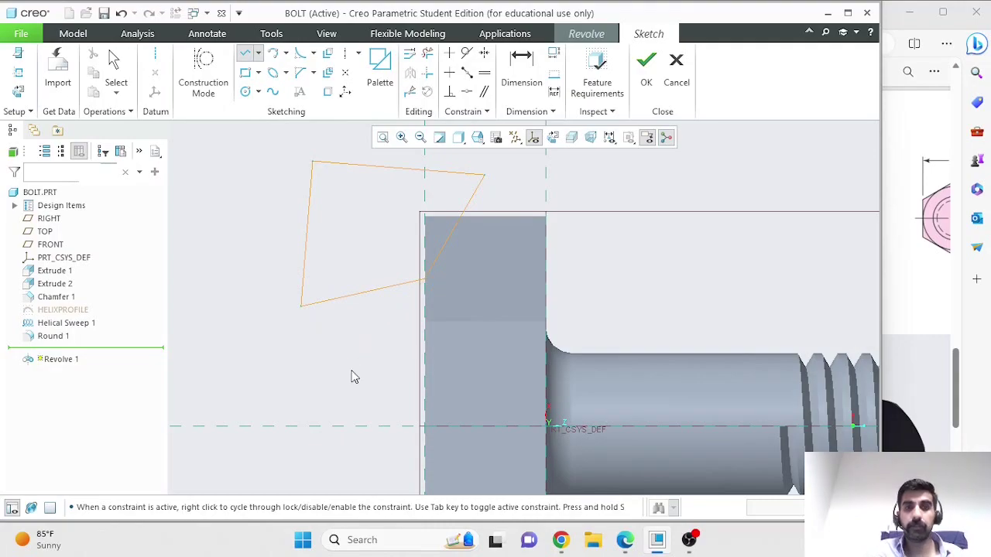
# Add a centerline along the bolt's axis as the axis of revolution and finish the section sketch.
pyautogui.click(344, 53)
pyautogui.click(227, 427)
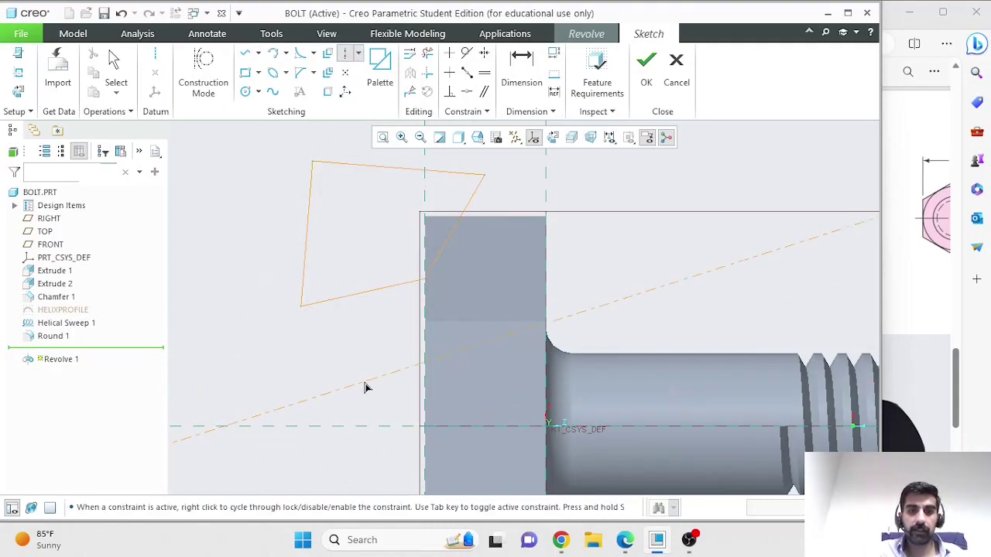
pyautogui.click(383, 432)
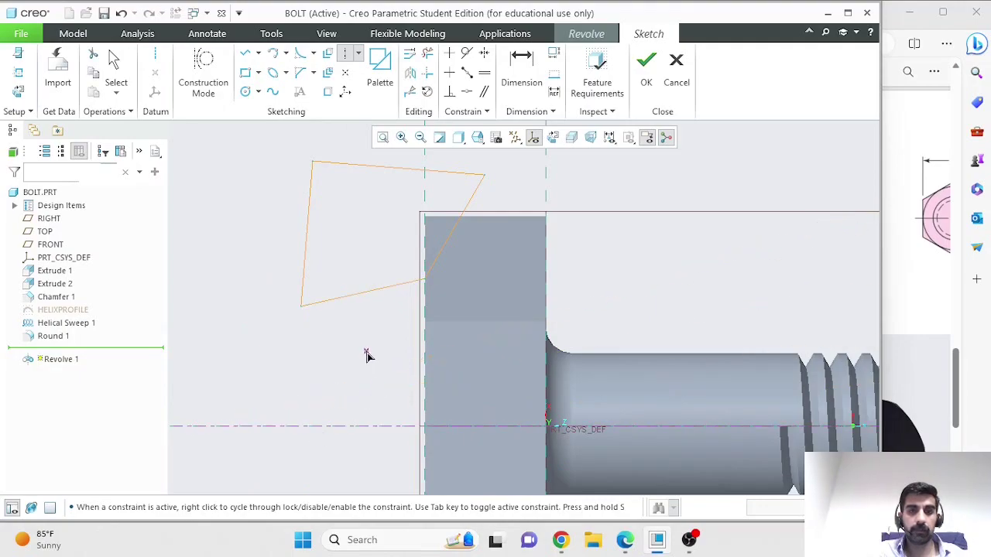
pyautogui.middleClick(367, 355)
pyautogui.scroll(-3, 458, 201)
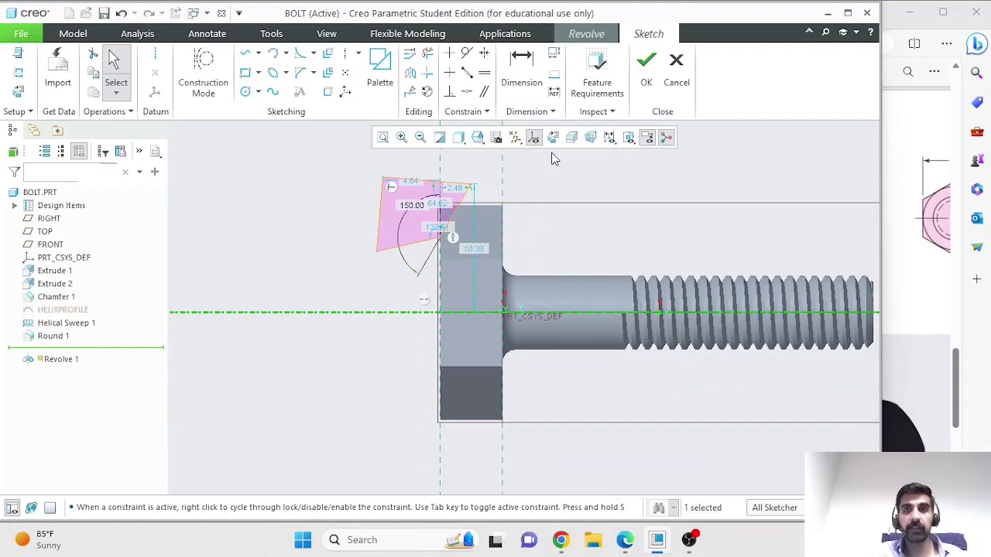
pyautogui.click(645, 68)
# Set the 360-degree revolve to remove material and inspect the cut on the hex head's corners.
pyautogui.moveTo(570, 170)
pyautogui.mouseDown(button='middle')
pyautogui.moveTo(642, 164)
pyautogui.moveTo(588, 170)
pyautogui.mouseUp(button='middle')
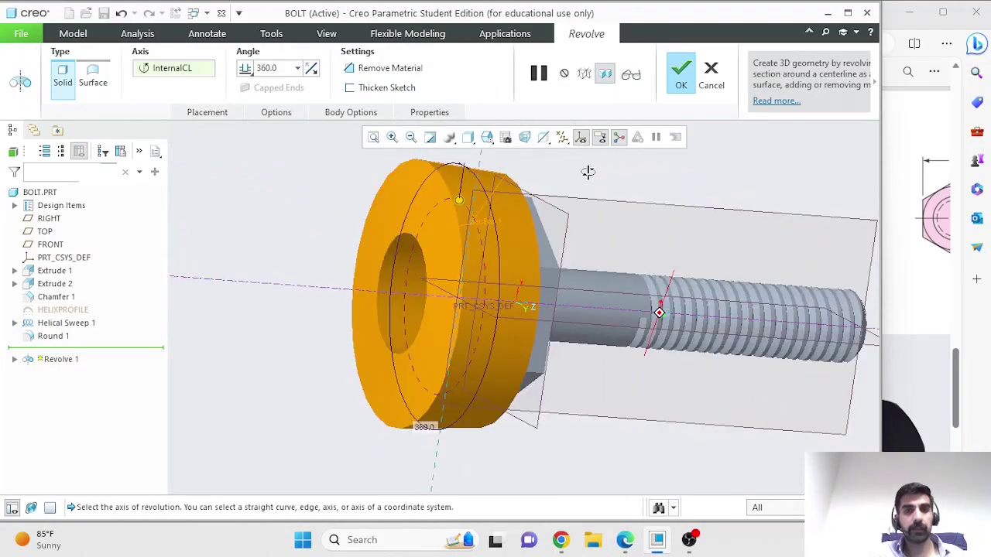
pyautogui.click(349, 69)
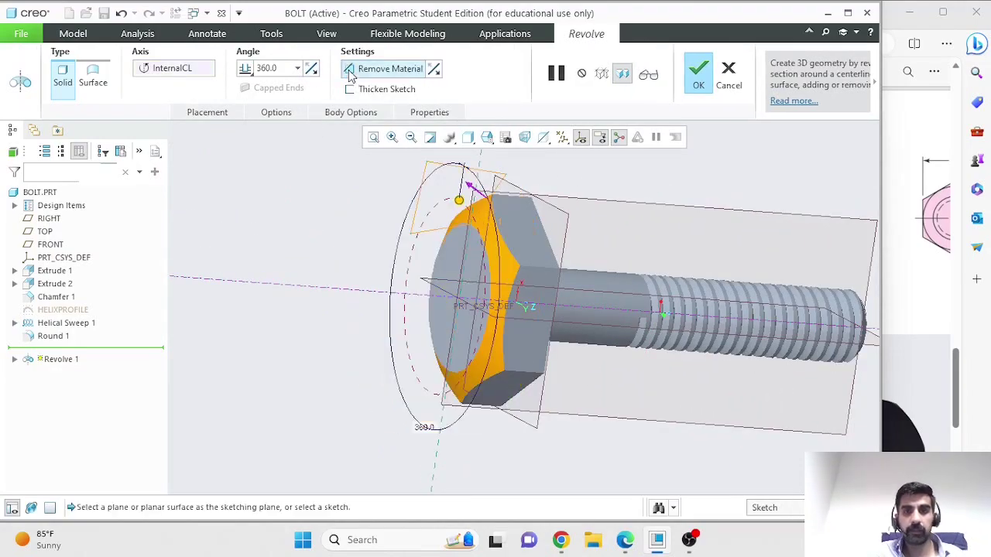
pyautogui.moveTo(597, 183); pyautogui.dragTo(620, 186, button='middle')
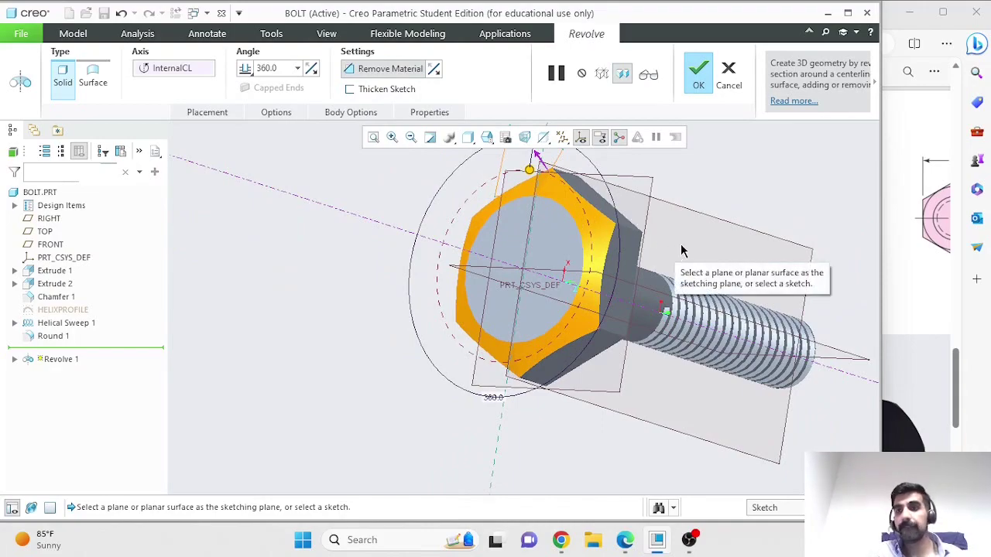
# Compare the head cut with the task PDF drawing, then reopen the revolve's section sketch for editing around the slanted line.
pyautogui.click(922, 227)
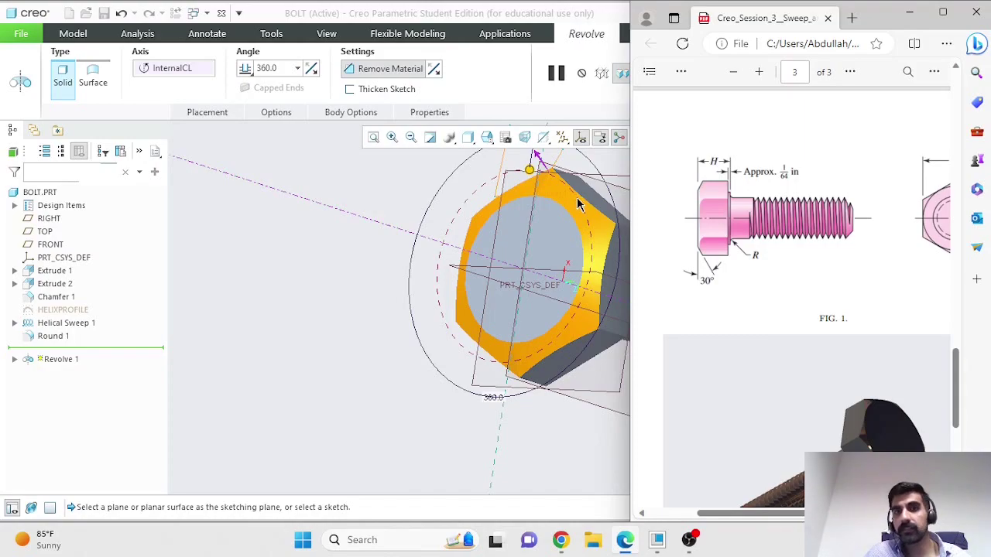
pyautogui.click(374, 186)
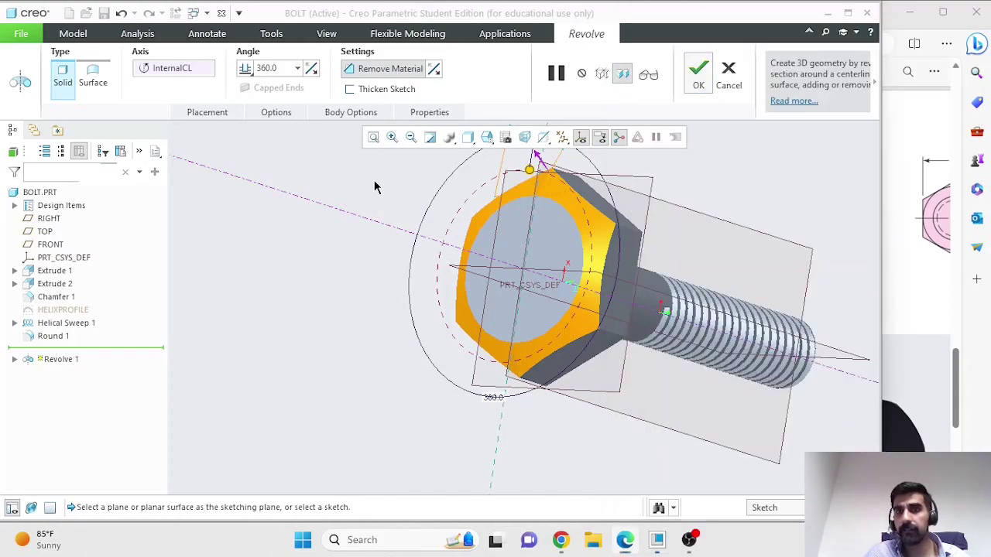
pyautogui.click(236, 115)
pyautogui.click(288, 170)
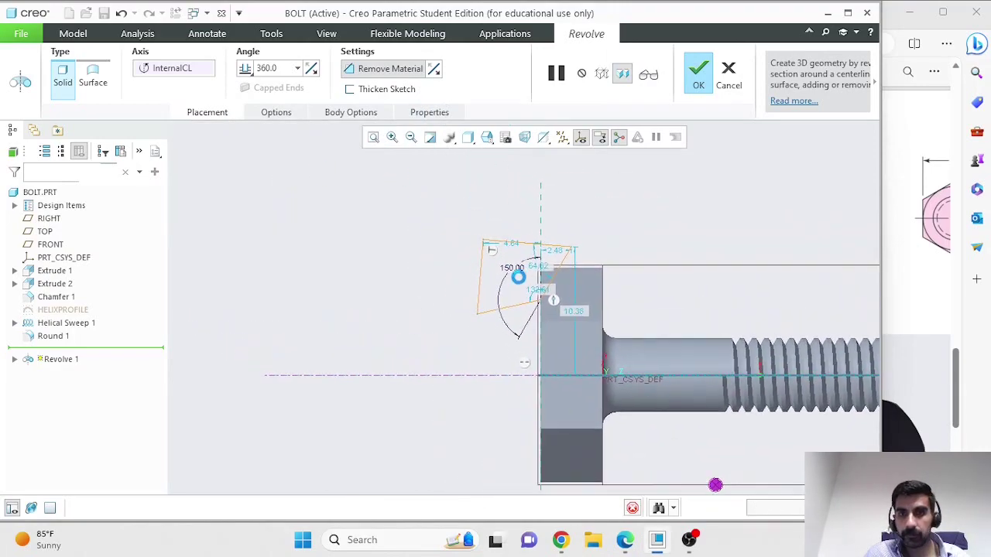
pyautogui.scroll(4, 518, 278)
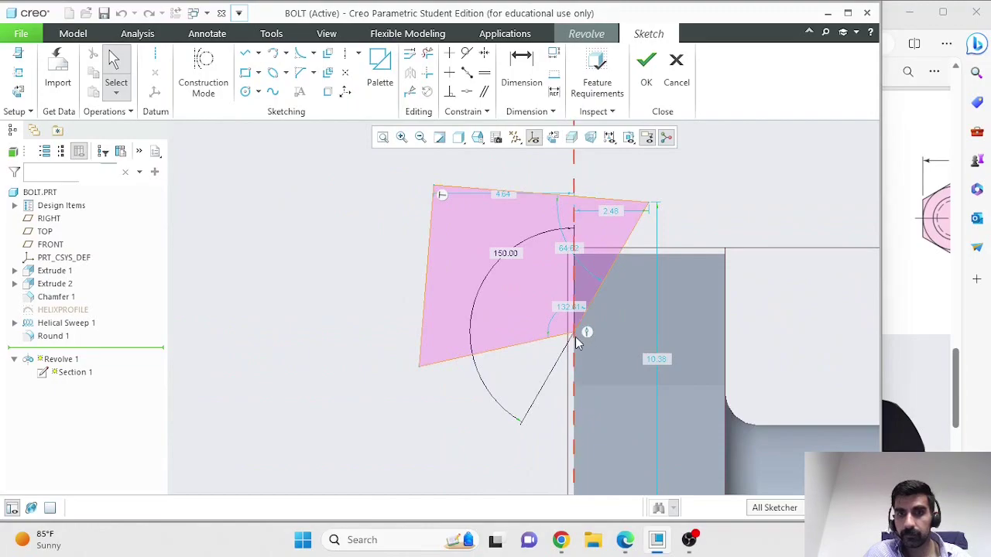
pyautogui.scroll(-1, 484, 379)
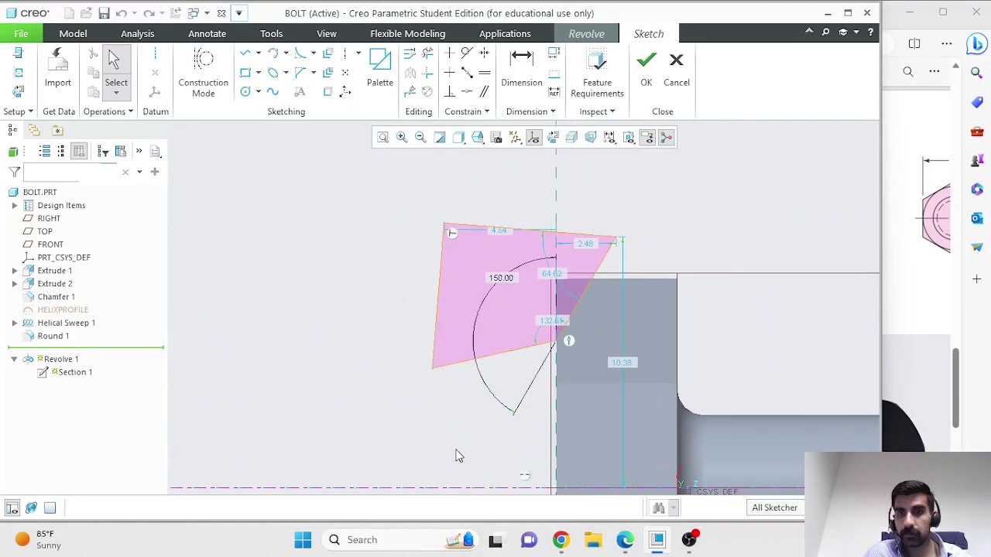
pyautogui.moveTo(431, 442); pyautogui.dragTo(464, 418, button='middle')
# Reorient the section sketch to its 2D view and display the model with no hidden lines.
pyautogui.click(552, 138)
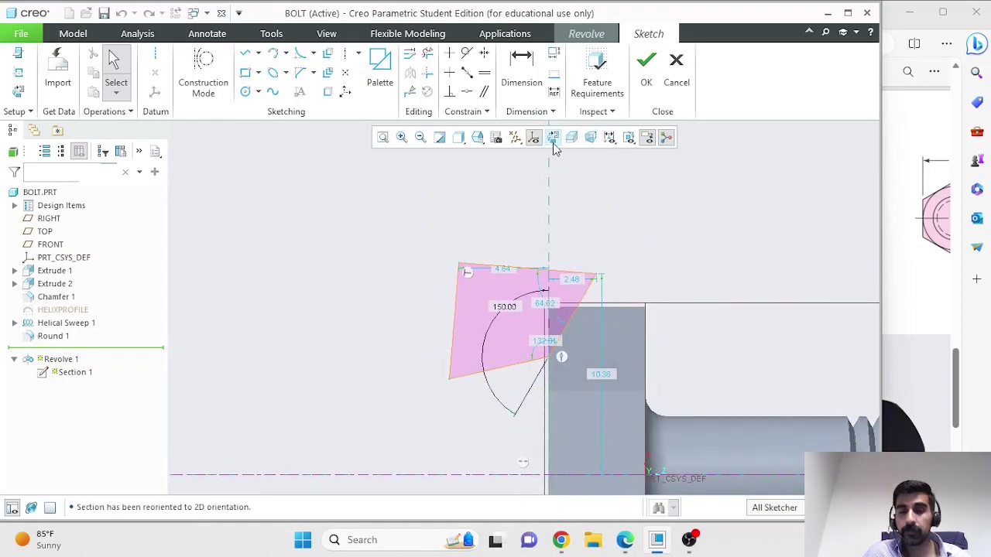
pyautogui.click(572, 139)
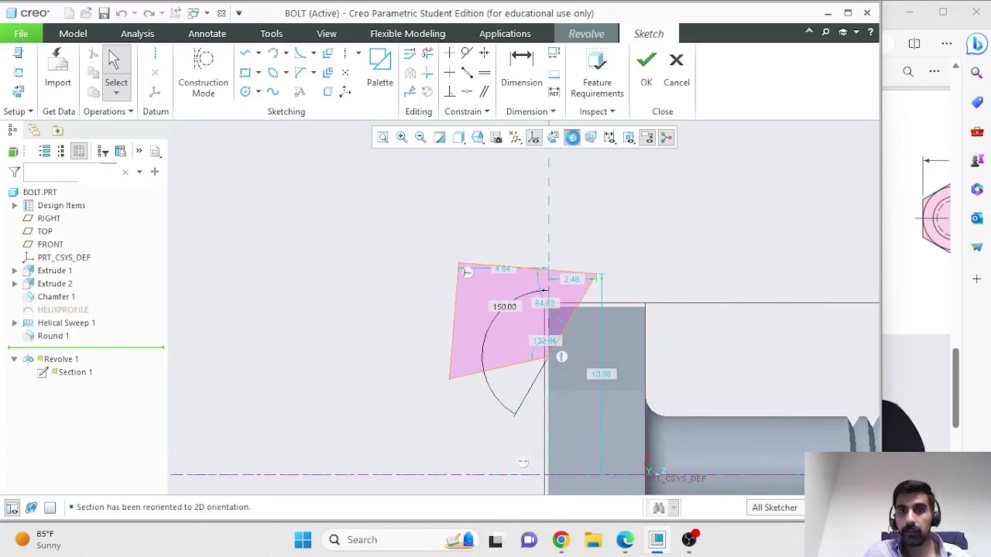
pyautogui.click(573, 140)
pyautogui.click(480, 139)
pyautogui.click(480, 139)
pyautogui.click(460, 139)
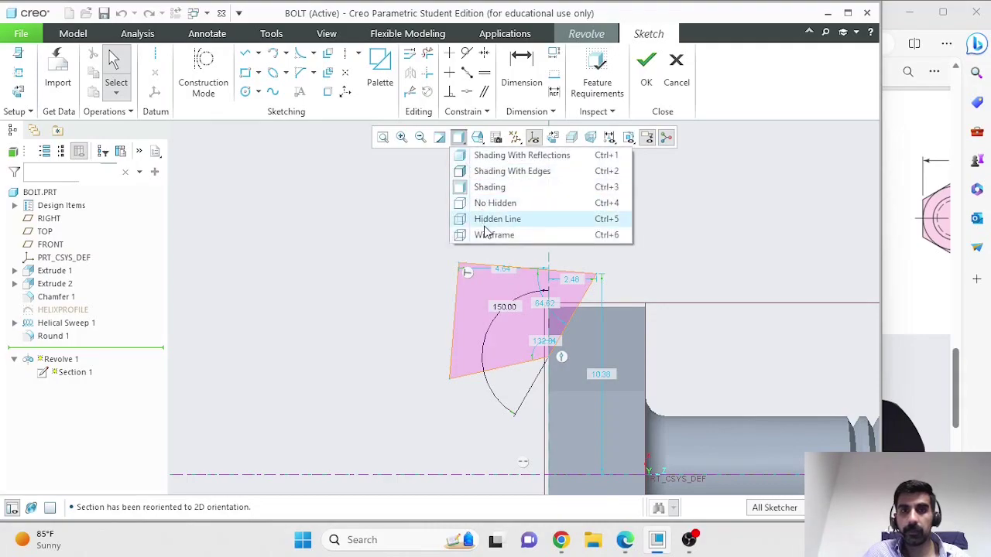
pyautogui.click(496, 205)
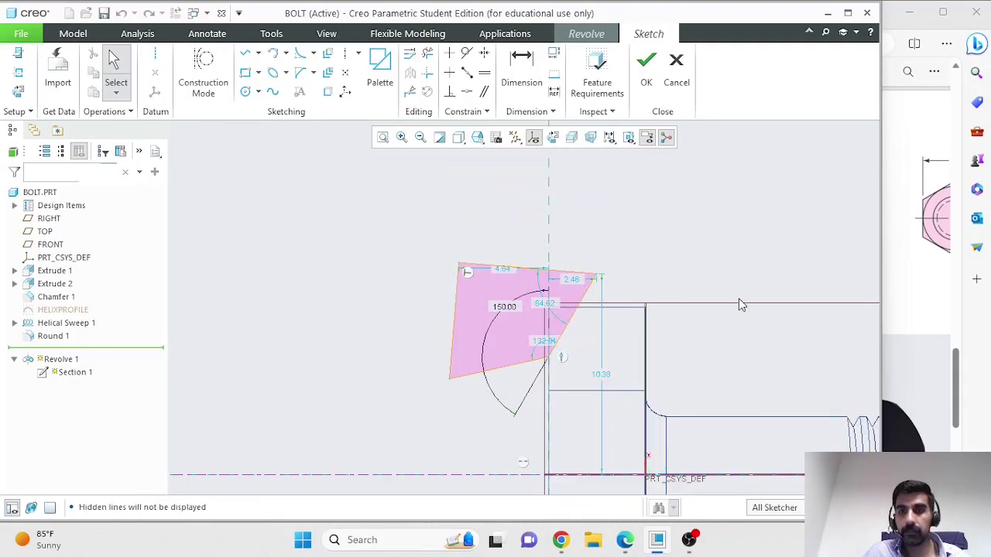
# Dimension the cut profile's corner on the head's end face from the bolt's axis and set the distance to 8 mm.
pyautogui.scroll(-1, 737, 385)
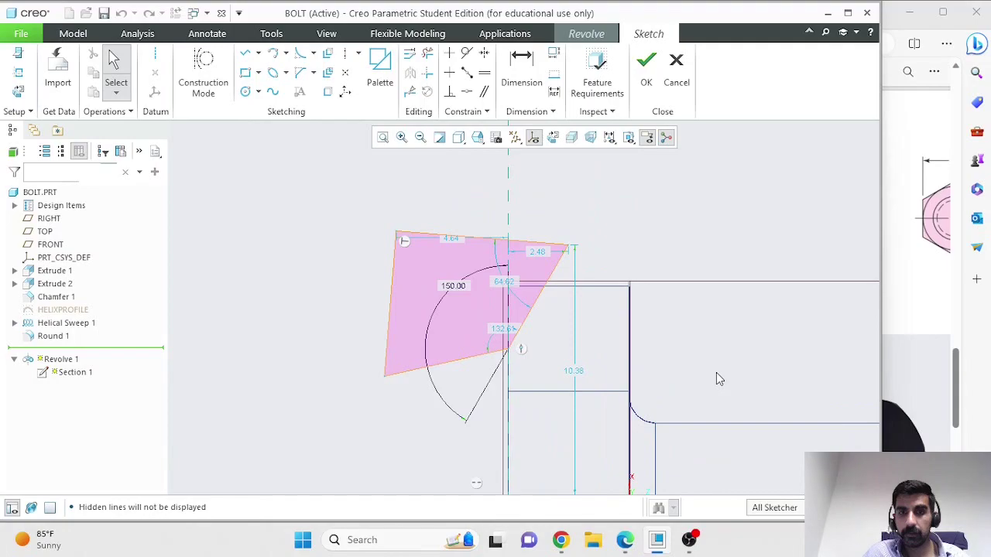
pyautogui.scroll(1, 716, 372)
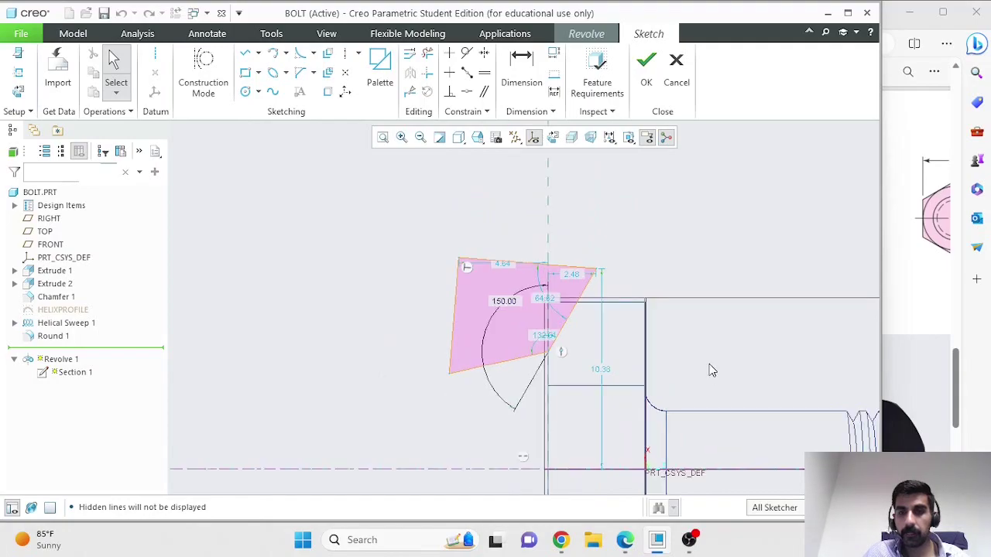
pyautogui.scroll(1, 669, 360)
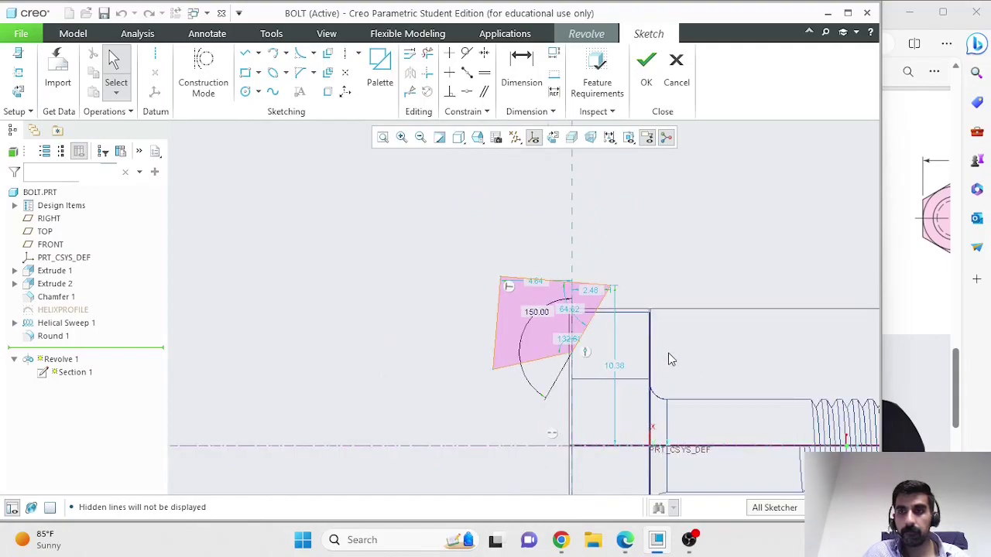
pyautogui.scroll(-2, 555, 350)
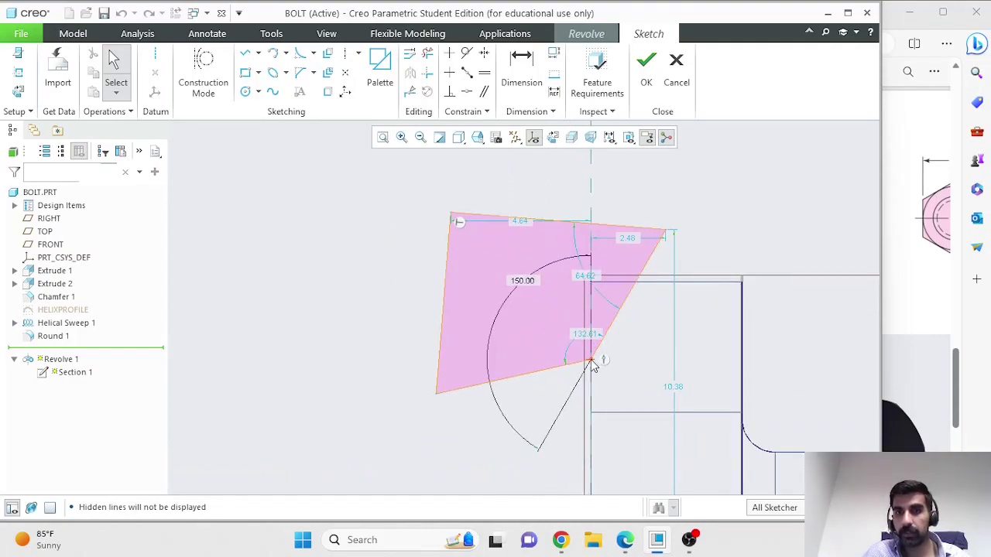
pyautogui.scroll(3, 592, 402)
pyautogui.scroll(-2, 598, 427)
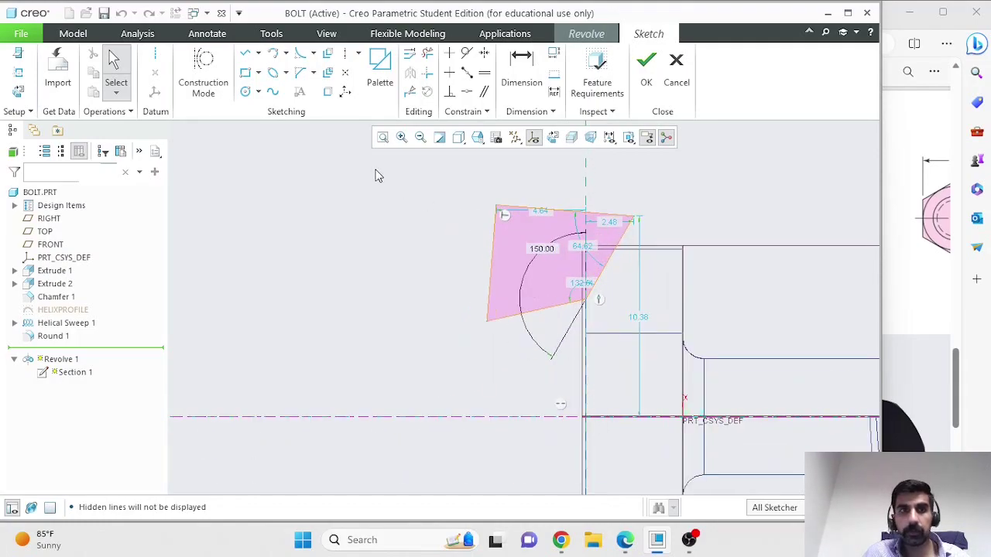
pyautogui.click(521, 71)
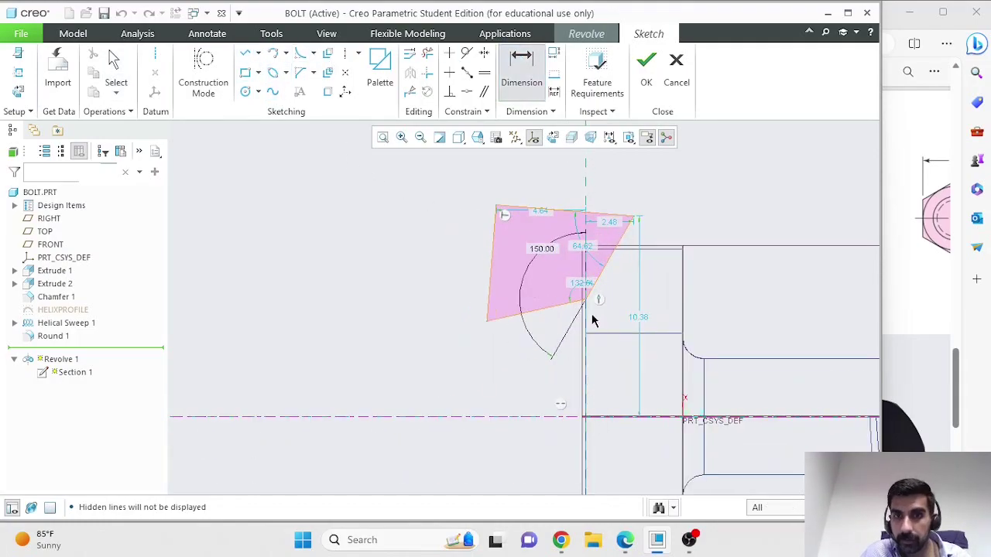
pyautogui.click(603, 418)
pyautogui.middleClick(420, 371)
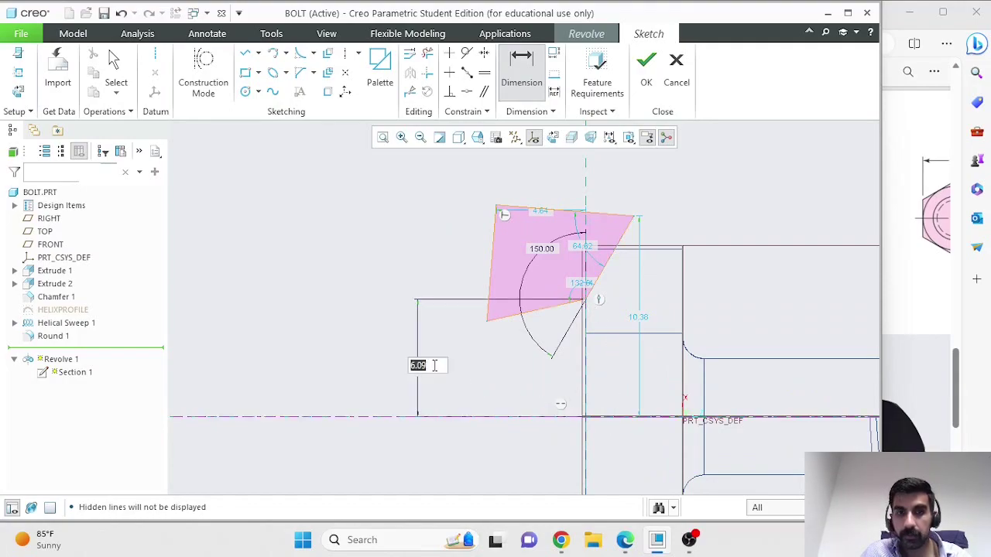
pyautogui.write('8')
pyautogui.press('Return')
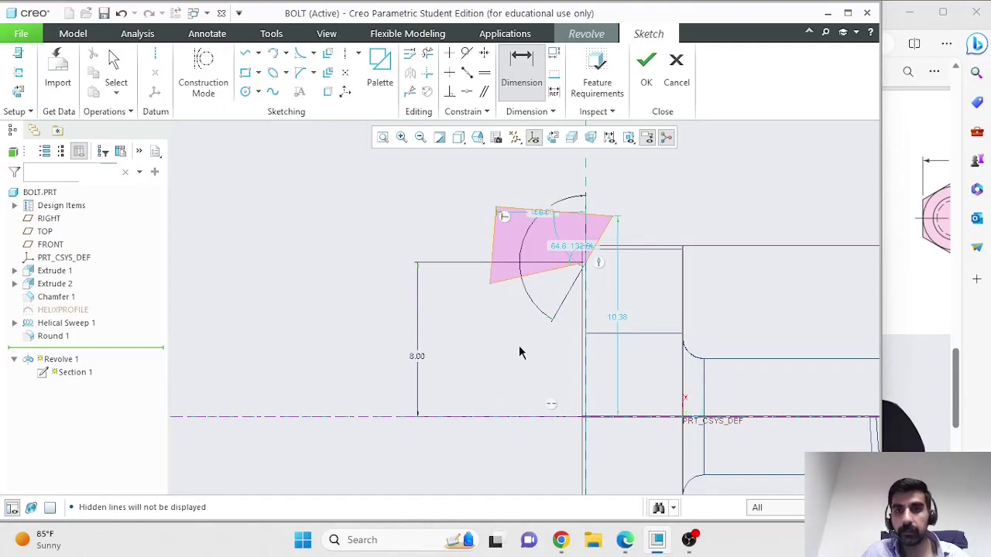
# Finish the sketch and the revolved cut, then inspect the head's corners in shading with edges.
pyautogui.click(634, 87)
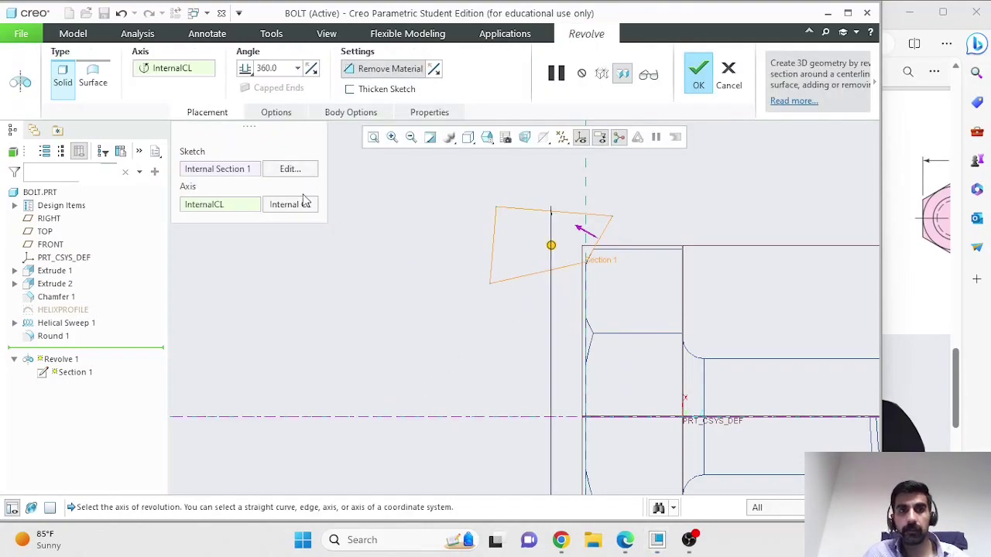
pyautogui.click(692, 78)
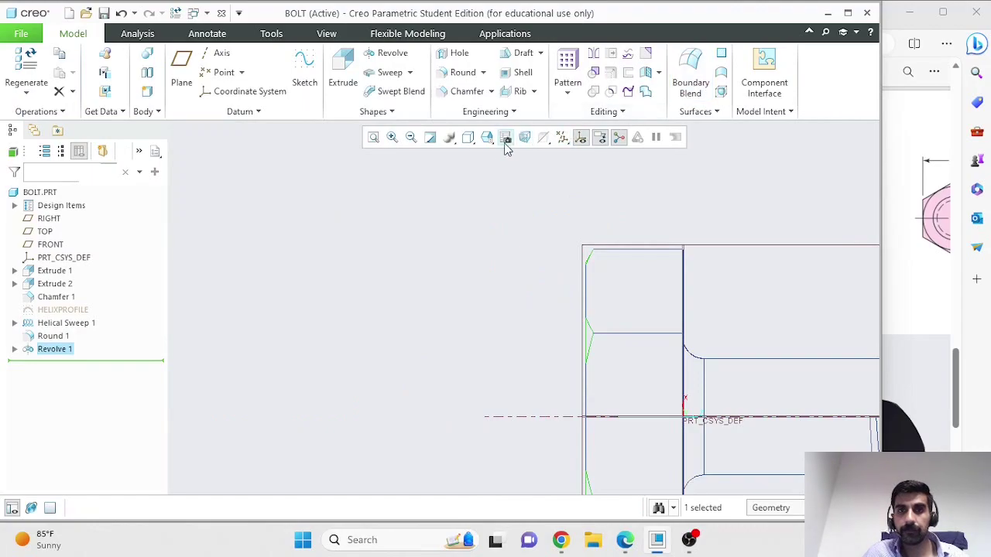
pyautogui.click(469, 139)
pyautogui.click(489, 170)
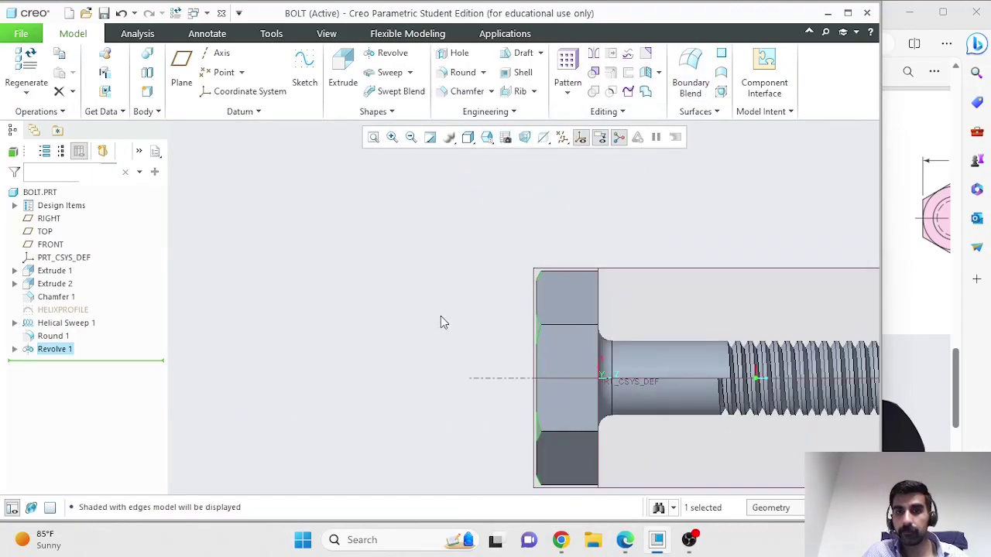
pyautogui.moveTo(443, 322); pyautogui.dragTo(473, 316, button='middle')
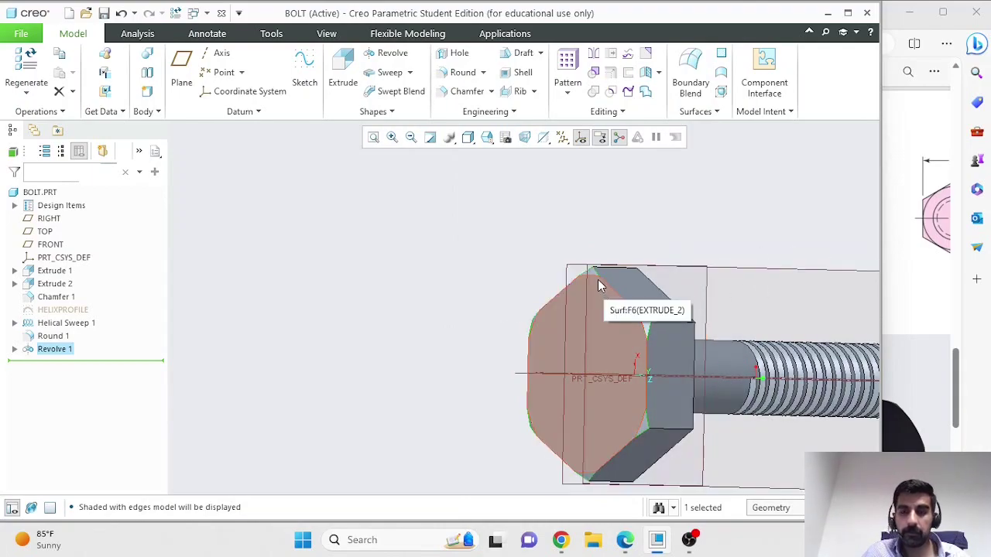
# Reopen the revolve's section sketch, set the profile corner's distance from the axis to 6 mm, and finish the sketch.
pyautogui.click(14, 349)
pyautogui.click(65, 361)
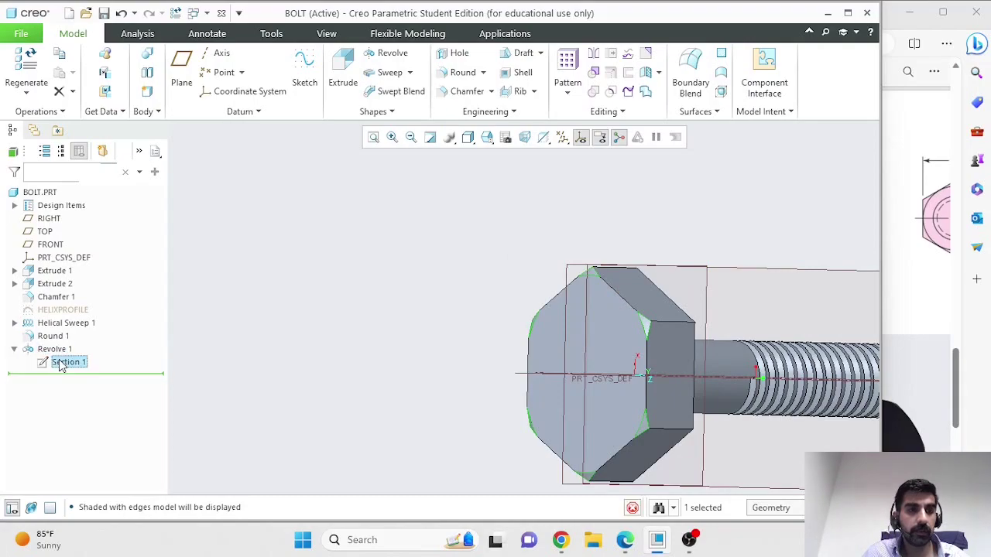
pyautogui.click(81, 295)
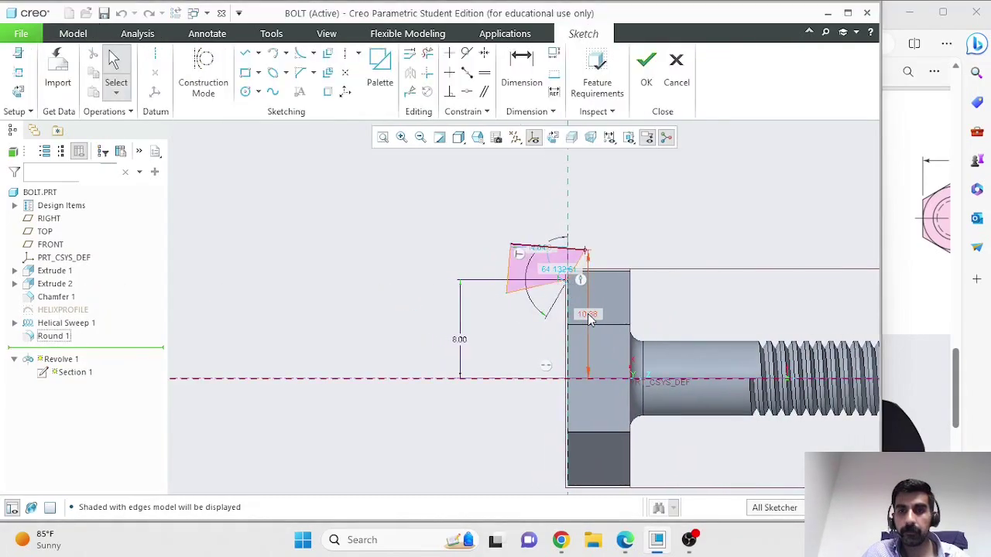
pyautogui.doubleClick(458, 346)
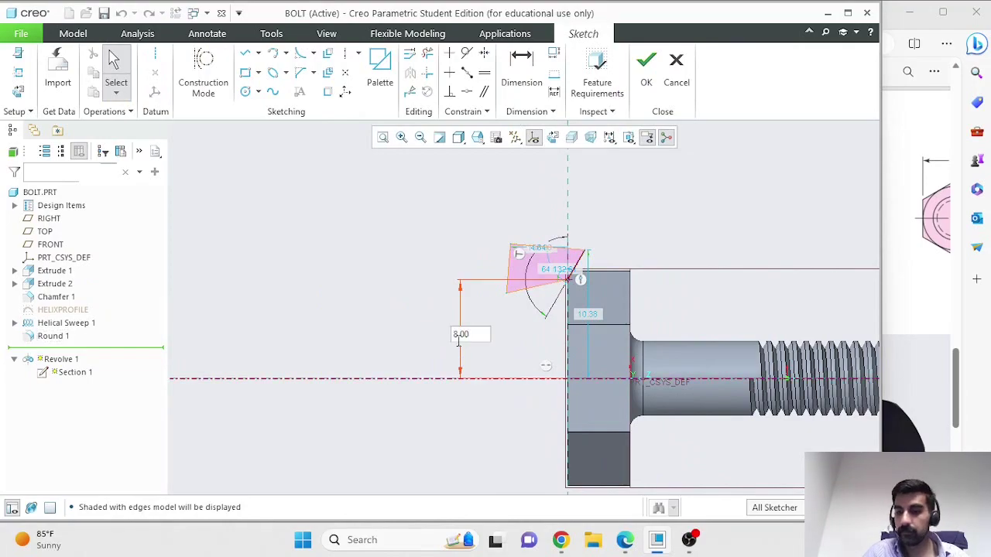
pyautogui.write('6')
pyautogui.press('Return')
pyautogui.click(646, 65)
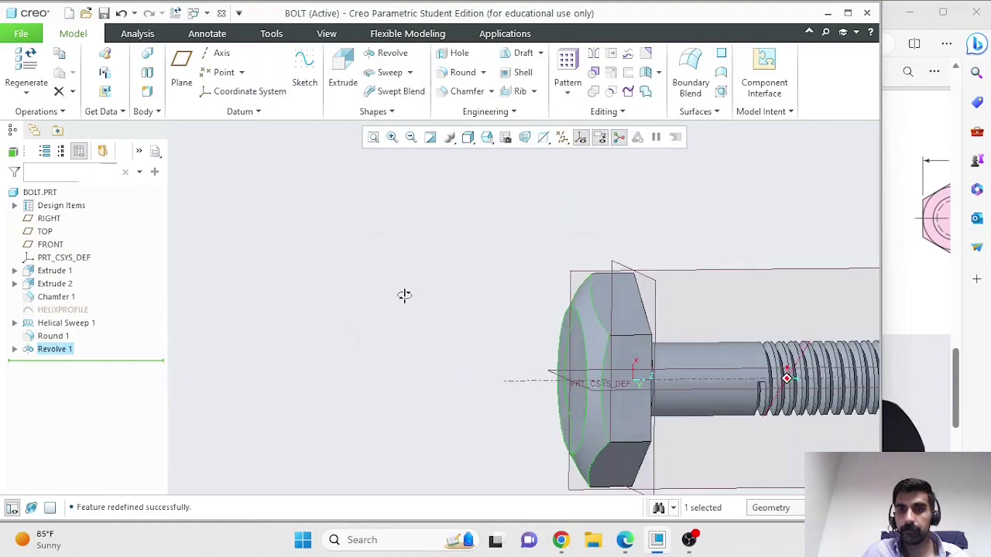
# Change the profile corner's distance from the axis to 7 mm in the revolve's section and inspect the resulting head cut.
pyautogui.click(56, 351)
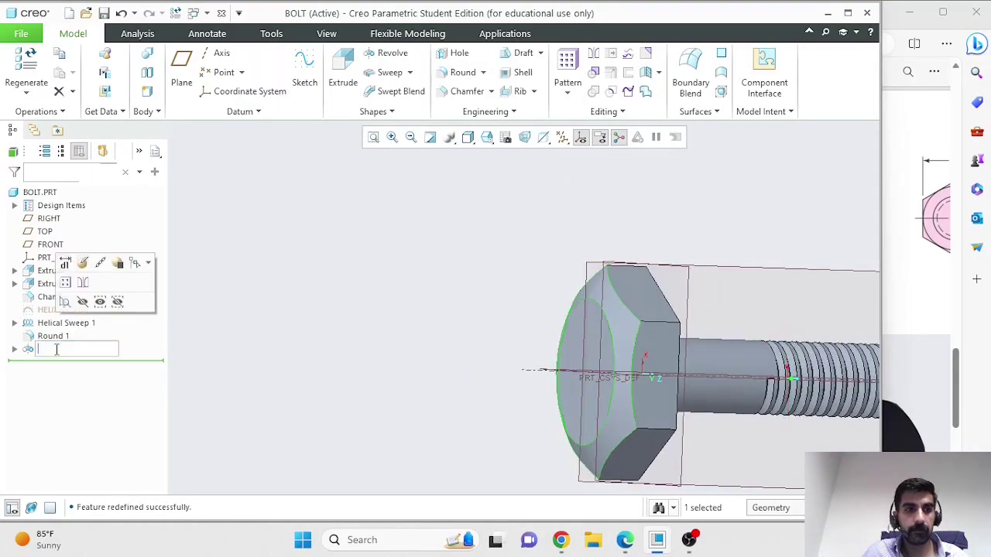
pyautogui.click(14, 349)
pyautogui.click(65, 363)
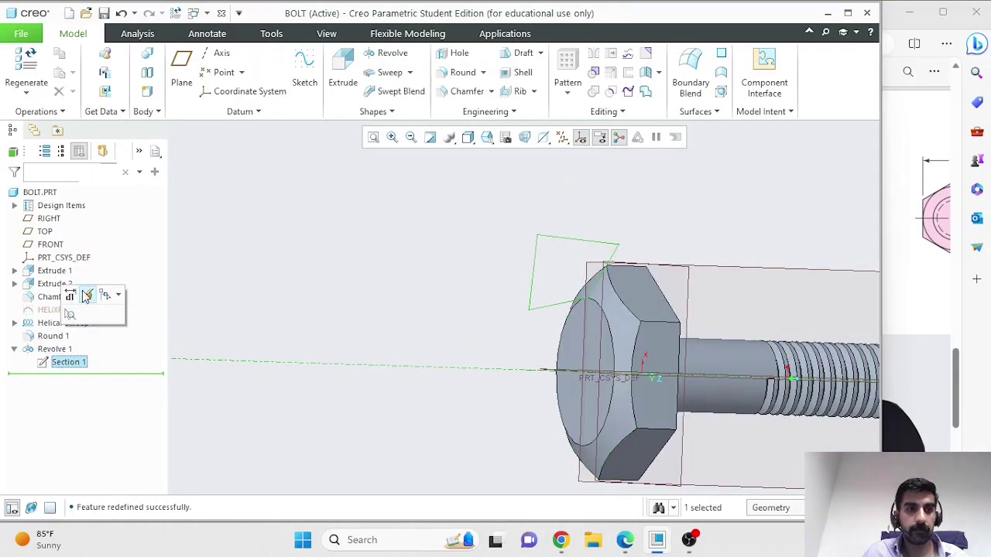
pyautogui.click(83, 294)
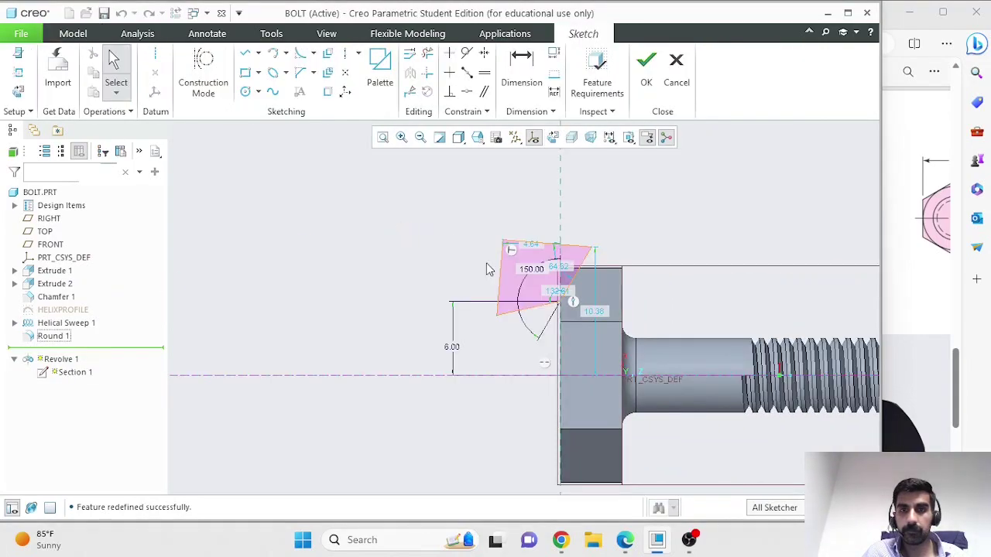
pyautogui.doubleClick(449, 350)
pyautogui.write('7')
pyautogui.press('Return')
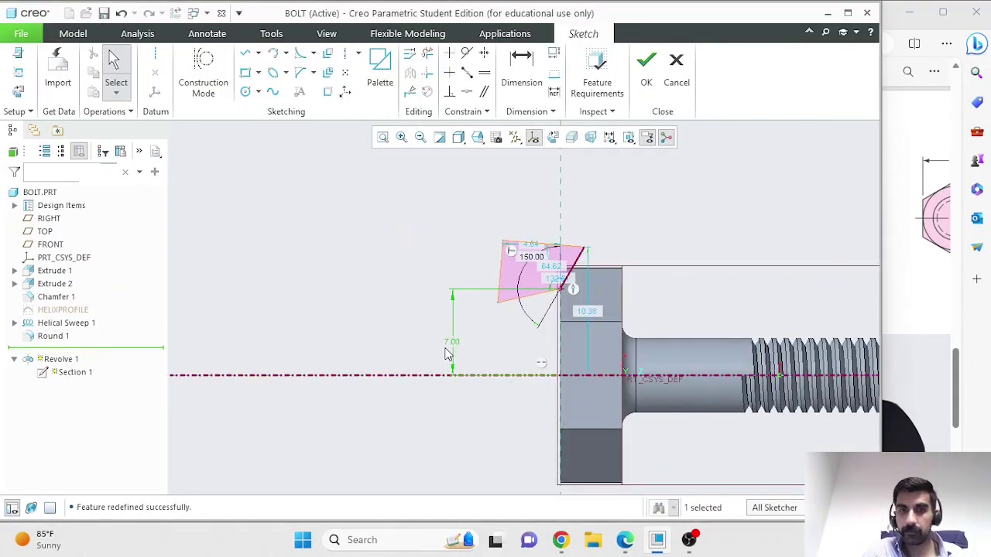
pyautogui.click(646, 60)
pyautogui.moveTo(431, 274); pyautogui.dragTo(486, 256, button='middle')
pyautogui.scroll(4, 422, 322)
pyautogui.moveTo(408, 368); pyautogui.dragTo(568, 342, button='middle')
pyautogui.click(707, 311)
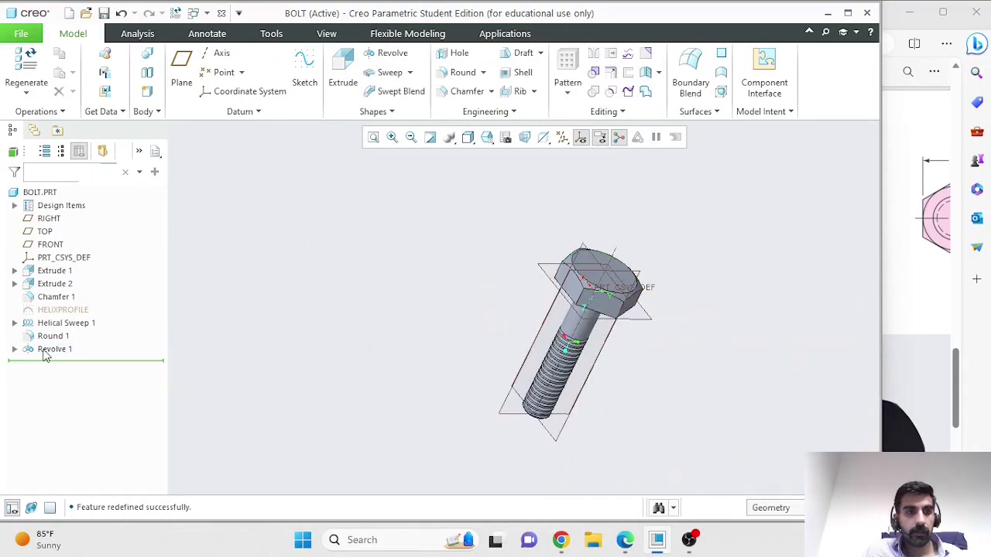
# Set the profile corner's distance from the axis to 7.4 mm in the revolve's section and inspect the whole bolt.
pyautogui.click(48, 350)
pyautogui.click(14, 349)
pyautogui.click(68, 362)
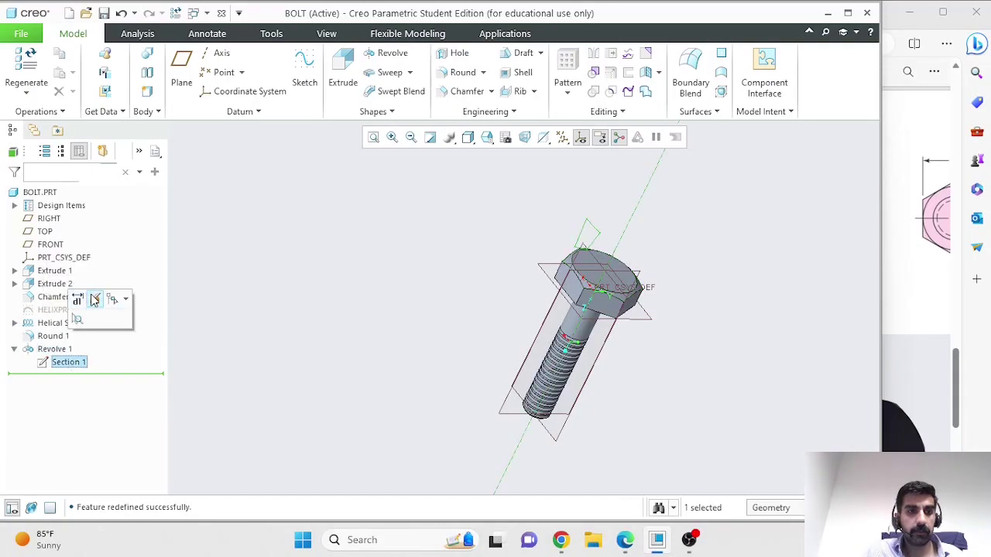
pyautogui.click(93, 300)
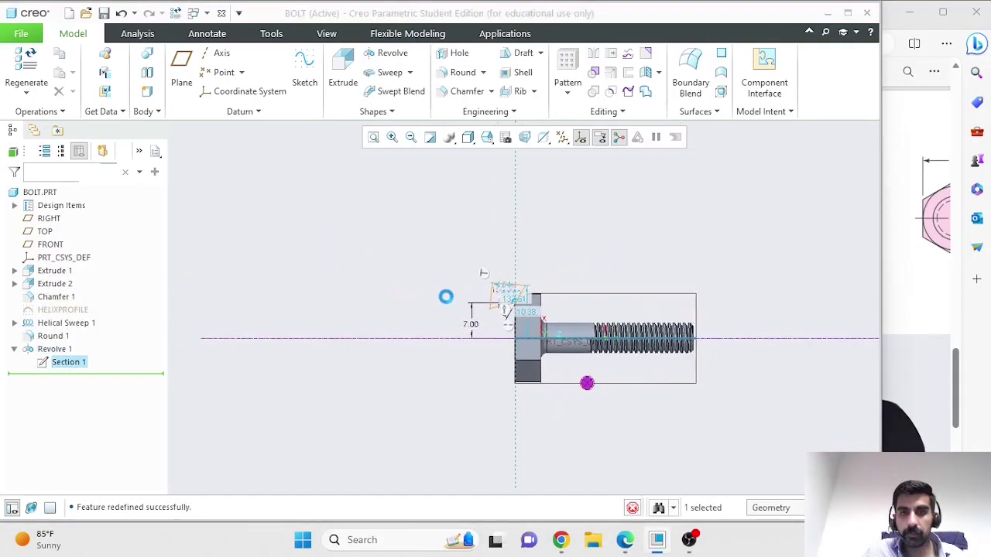
pyautogui.doubleClick(495, 325)
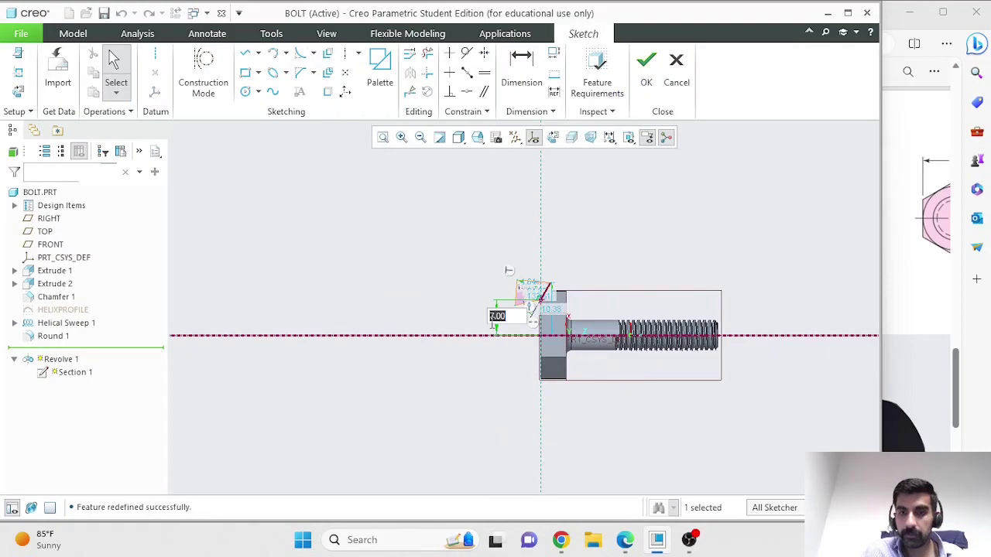
pyautogui.write('7.4')
pyautogui.press('Return')
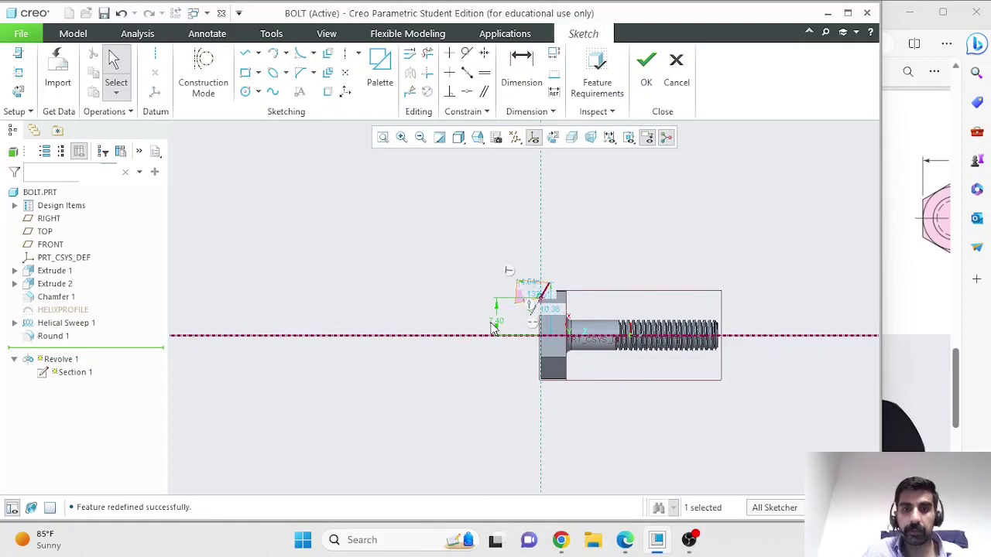
pyautogui.click(646, 62)
pyautogui.moveTo(688, 284)
pyautogui.mouseDown(button='middle')
pyautogui.moveTo(701, 230)
pyautogui.moveTo(714, 223)
pyautogui.mouseUp(button='middle')
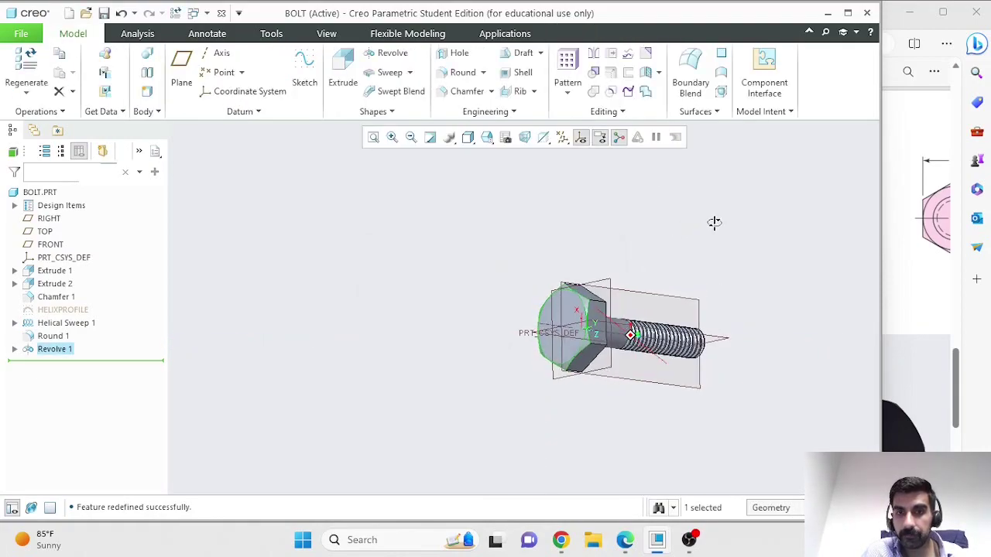
pyautogui.scroll(-5, 602, 363)
pyautogui.click(586, 475)
pyautogui.moveTo(586, 476)
pyautogui.mouseDown(button='middle')
pyautogui.moveTo(603, 445)
pyautogui.moveTo(516, 473)
pyautogui.moveTo(511, 401)
pyautogui.moveTo(422, 424)
pyautogui.moveTo(484, 476)
pyautogui.moveTo(411, 478)
pyautogui.moveTo(410, 491)
pyautogui.mouseUp(button='middle')
pyautogui.scroll(3, 603, 445)
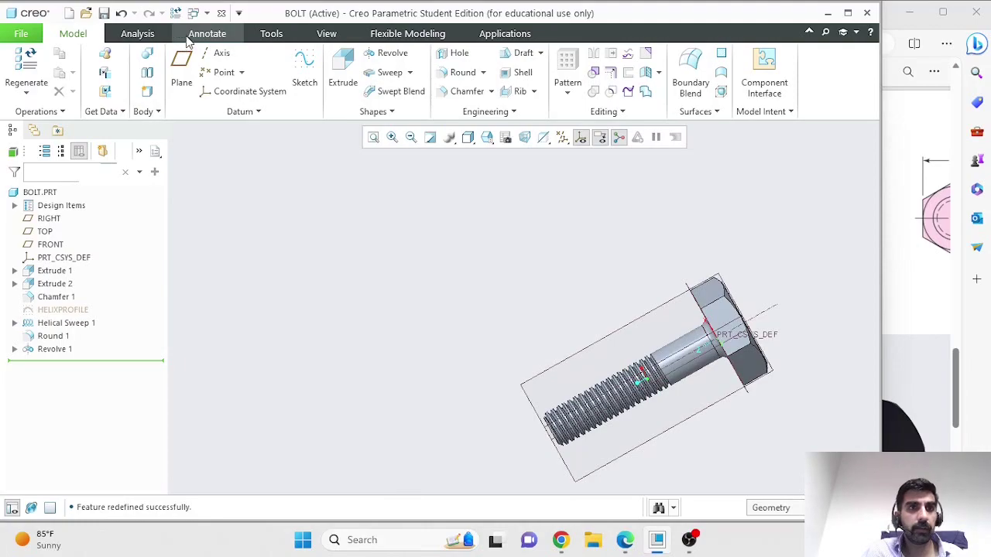
# Look at the rendered bolt image in the task PDF as an appearance reference, then return to the Creo model.
pyautogui.click(324, 34)
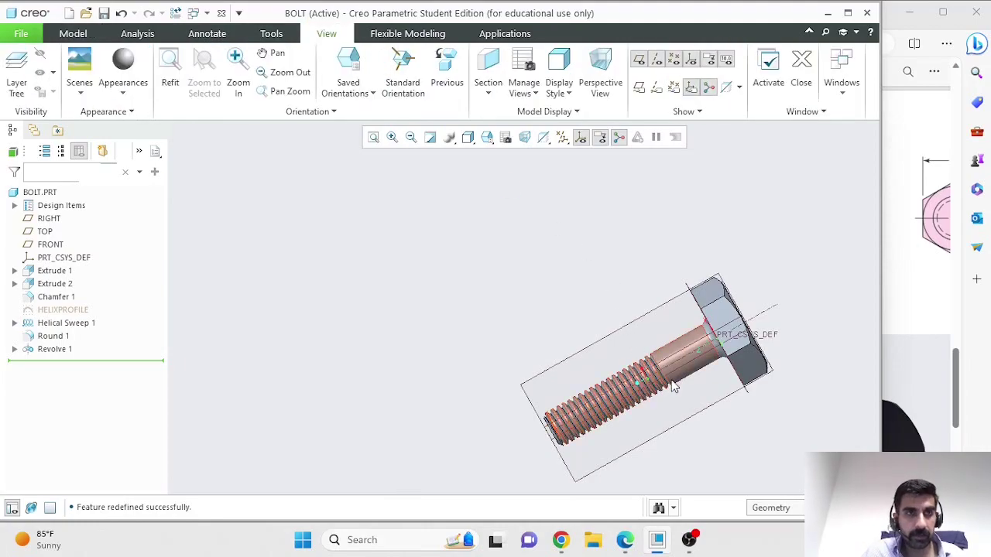
pyautogui.click(898, 402)
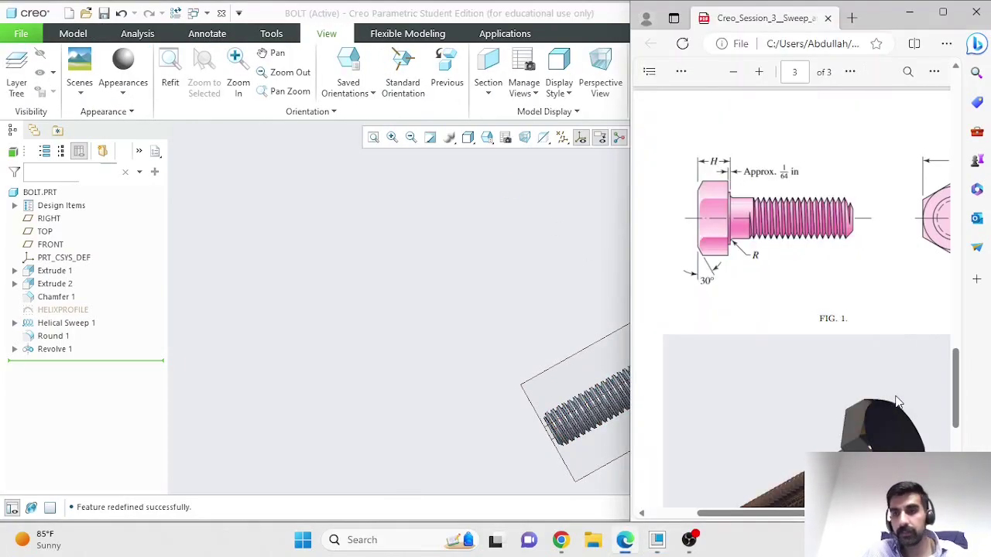
pyautogui.scroll(-3, 890, 407)
pyautogui.click(420, 312)
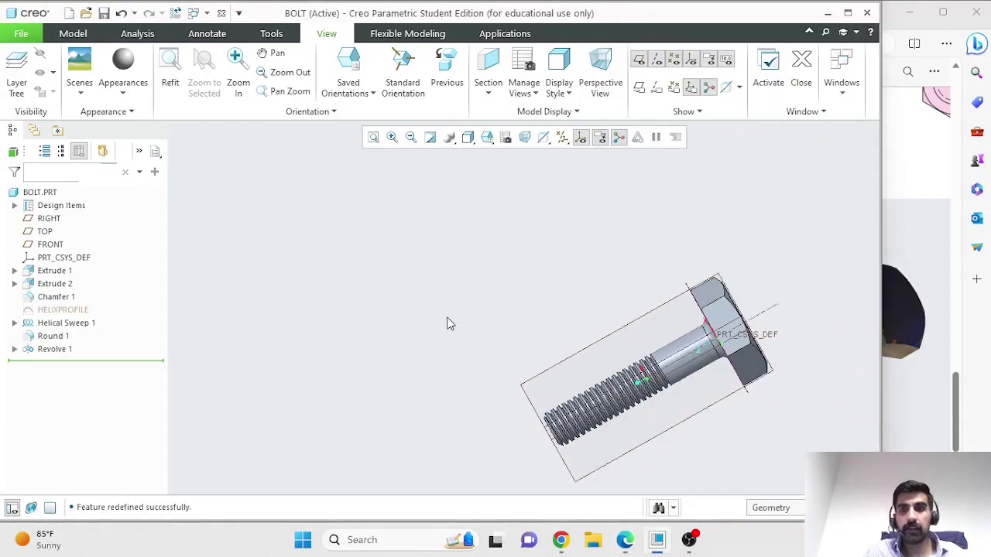
# Look through the available scenes, then display the bolt in shading with reflections and view it from an angle.
pyautogui.click(80, 85)
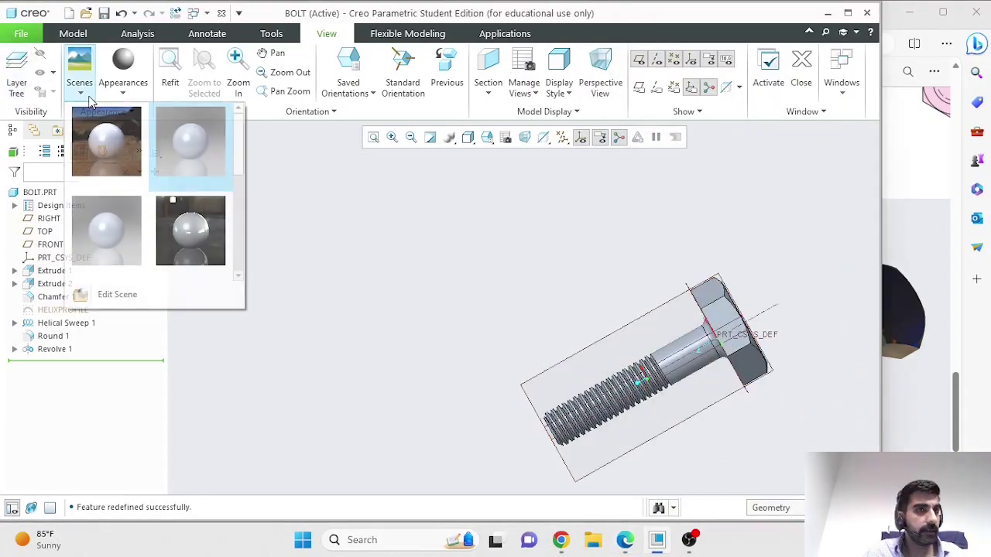
pyautogui.click(488, 141)
pyautogui.click(468, 138)
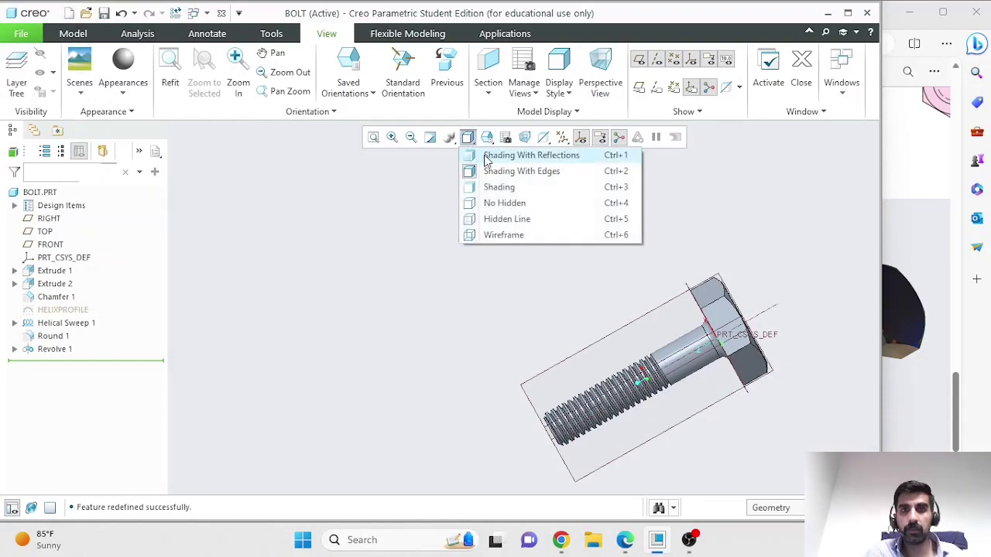
pyautogui.click(488, 157)
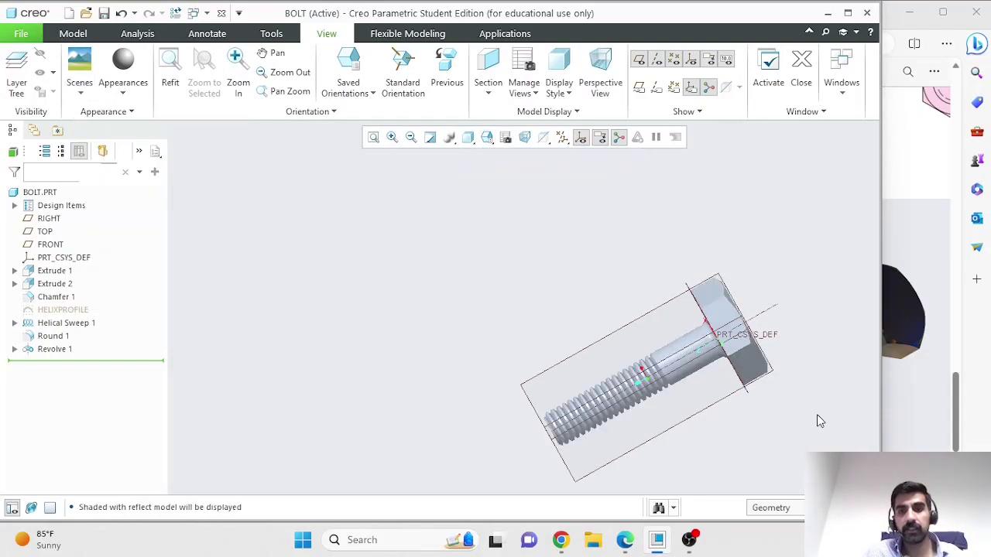
pyautogui.moveTo(789, 411)
pyautogui.mouseDown(button='middle')
pyautogui.moveTo(783, 398)
pyautogui.moveTo(795, 405)
pyautogui.mouseUp(button='middle')
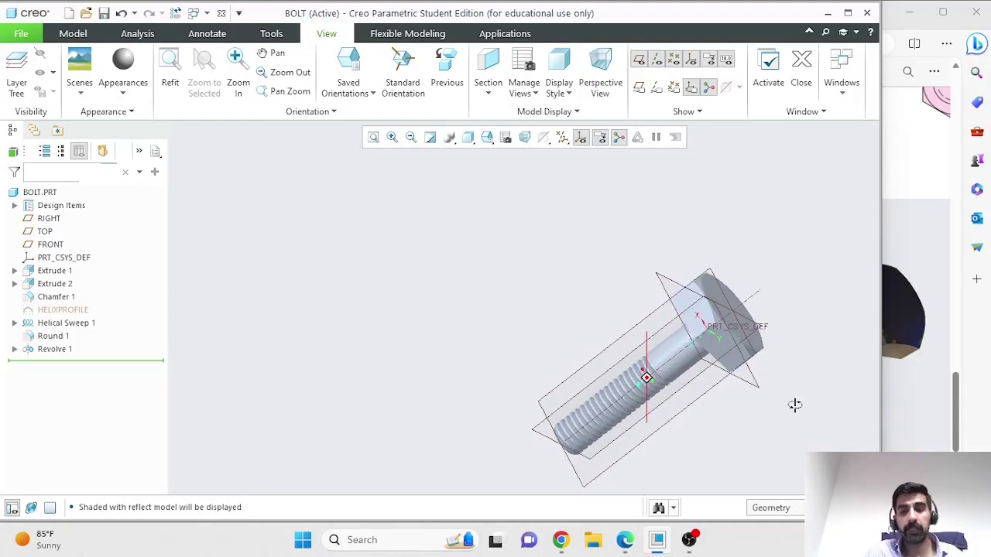
pyautogui.scroll(-2, 754, 456)
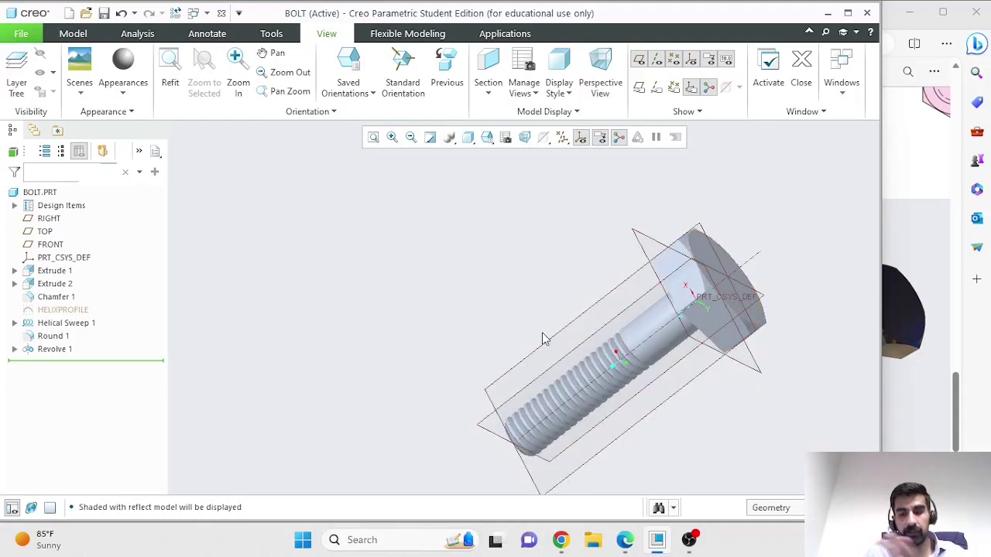